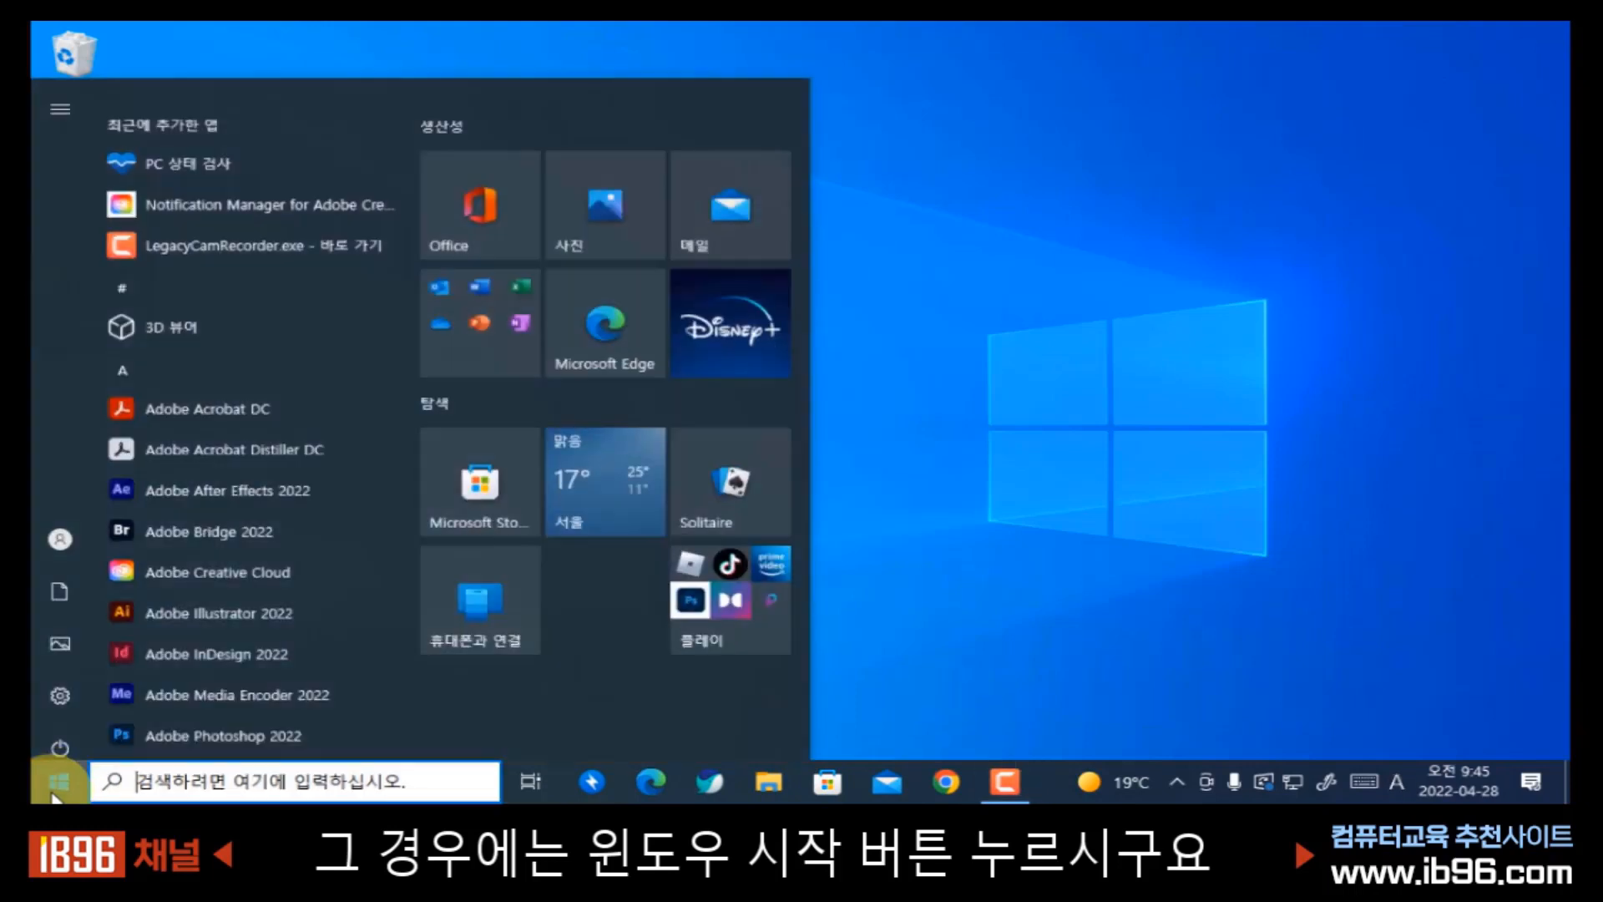
- Open the Start page (시작) of the personalization settings and view the current Start menu
click(56, 683)
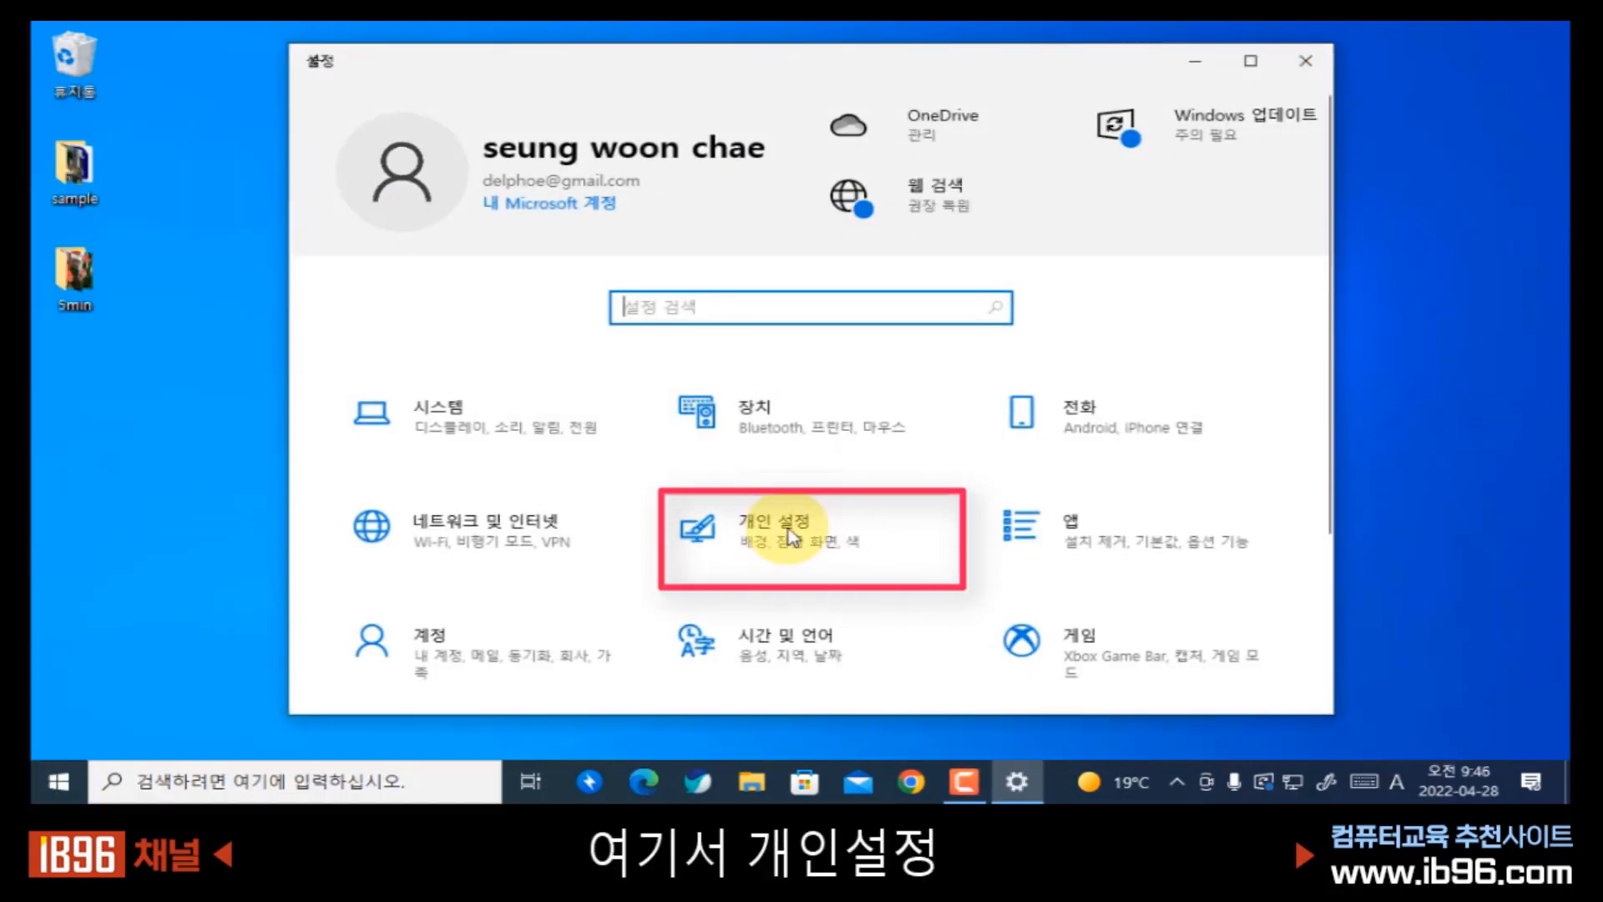
click(791, 539)
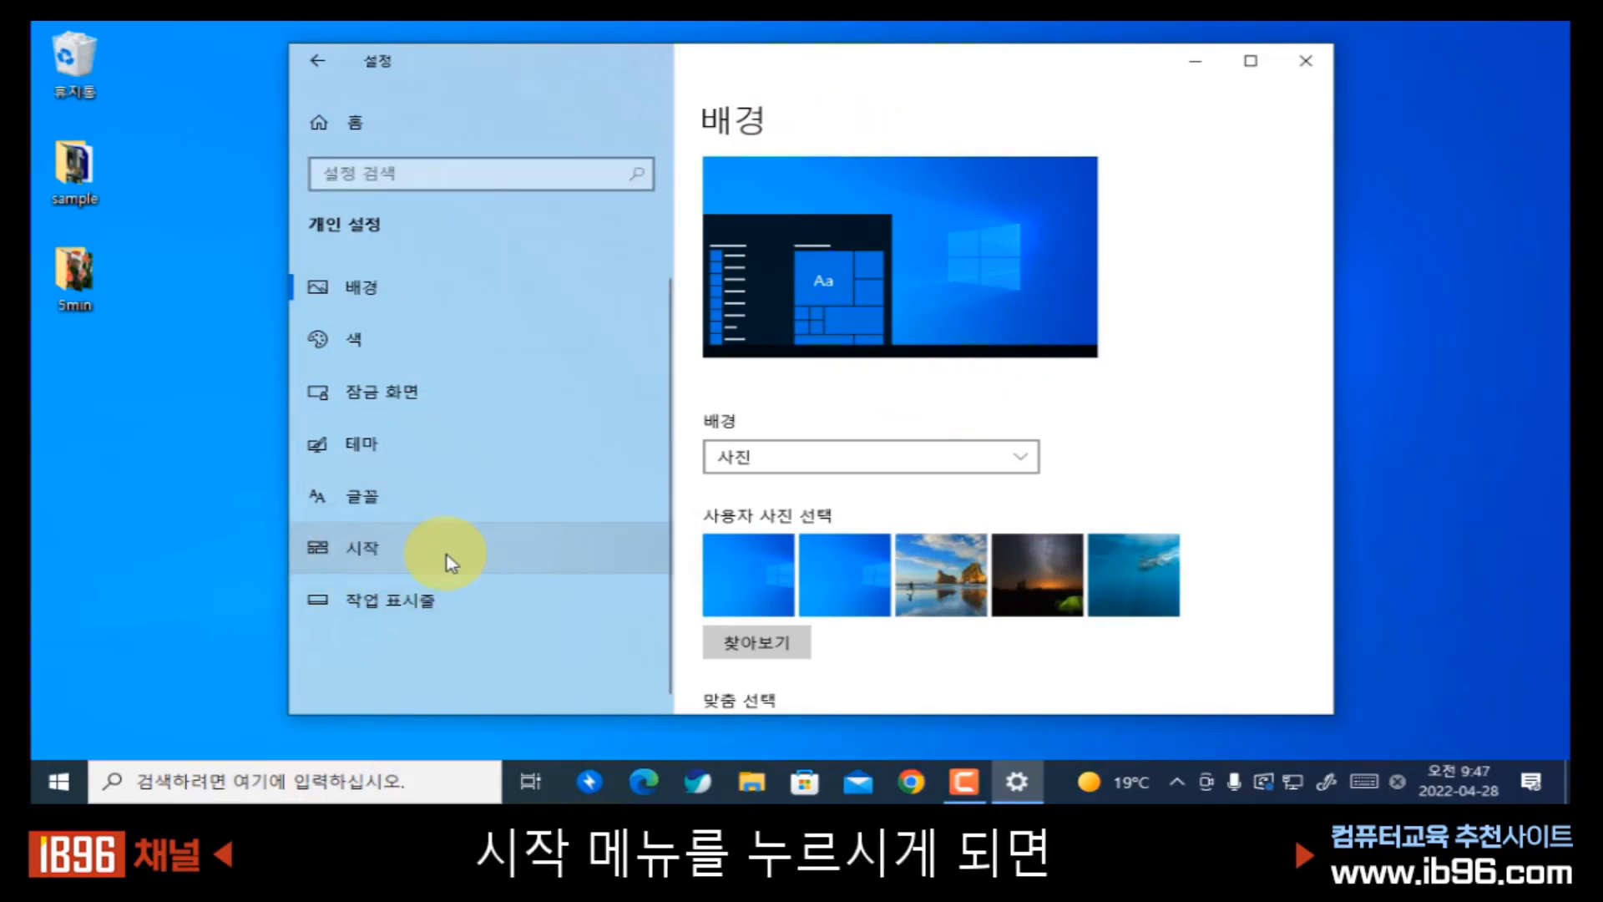
click(447, 554)
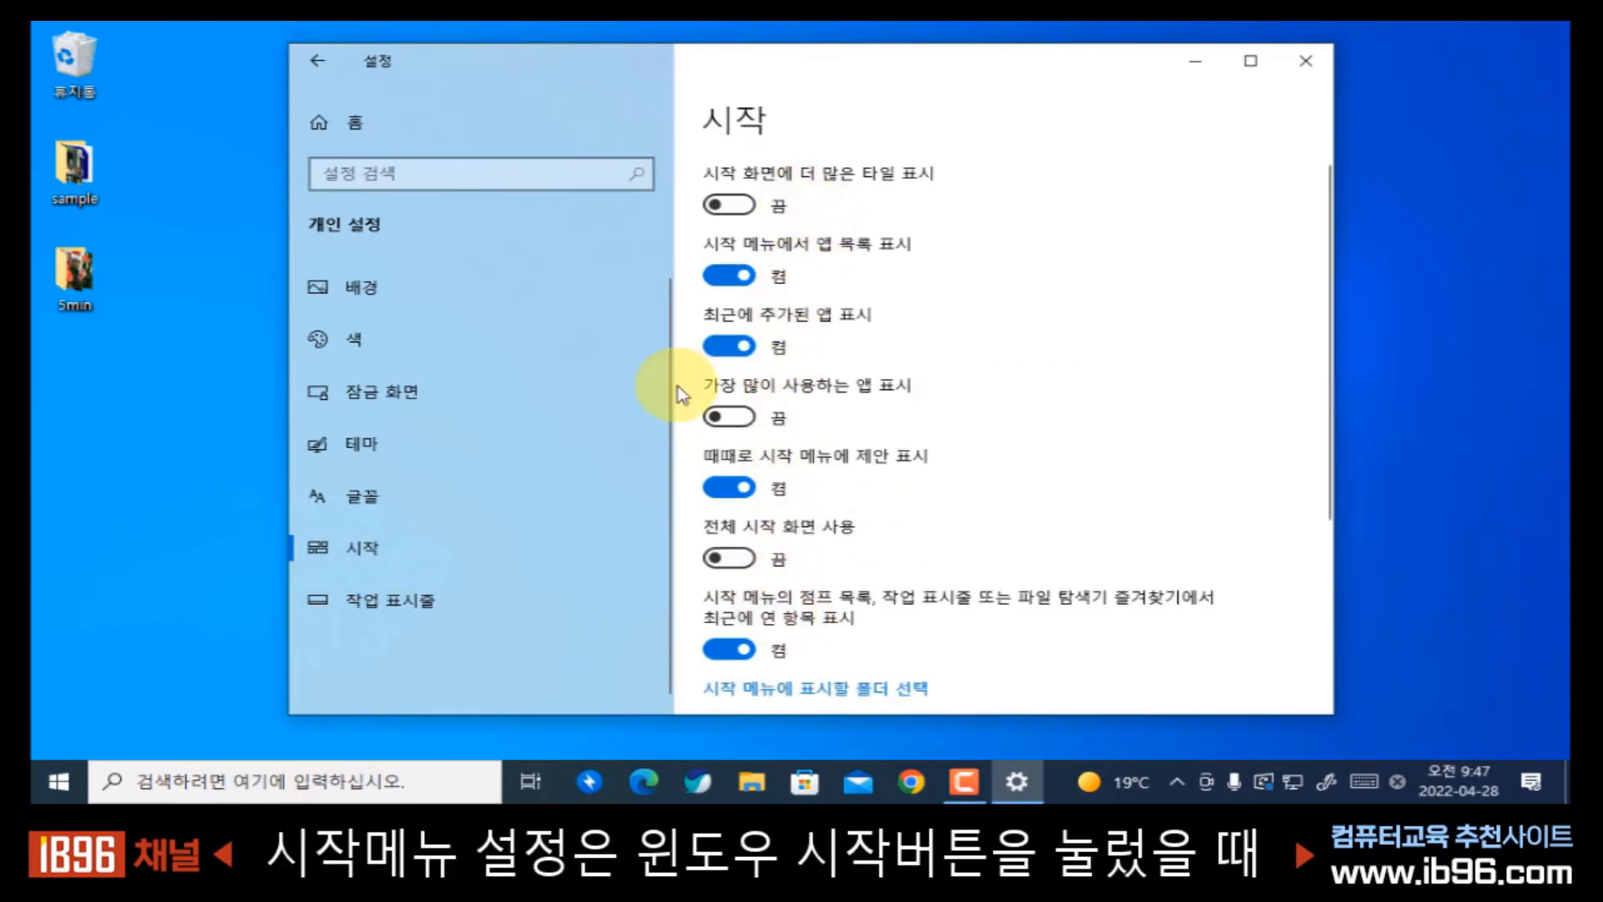
click(58, 779)
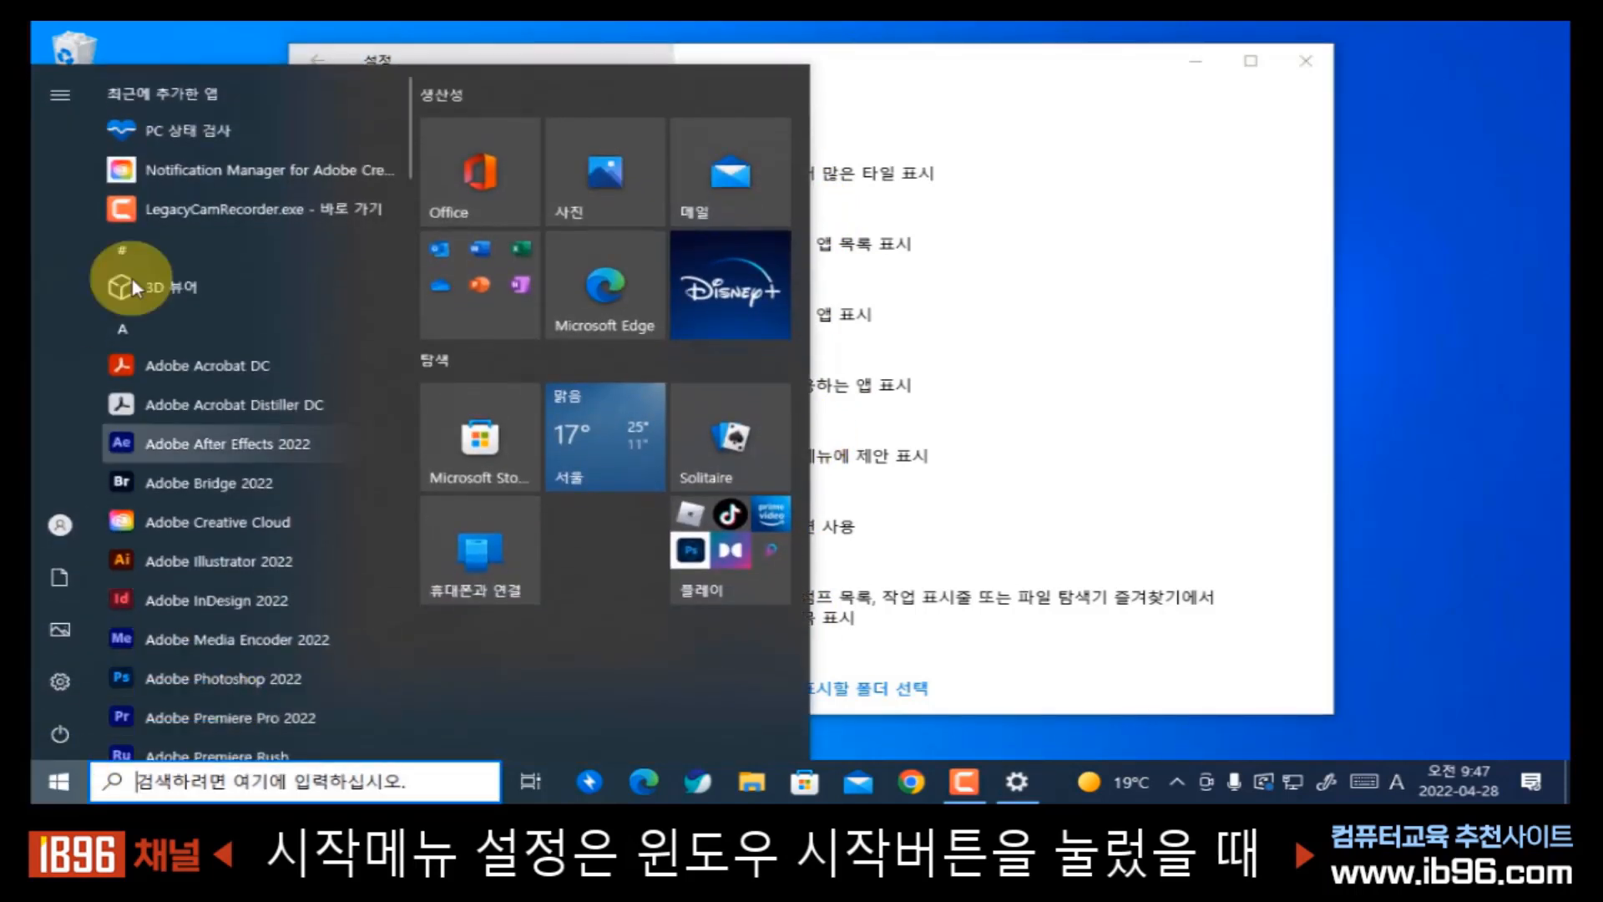
click(1172, 441)
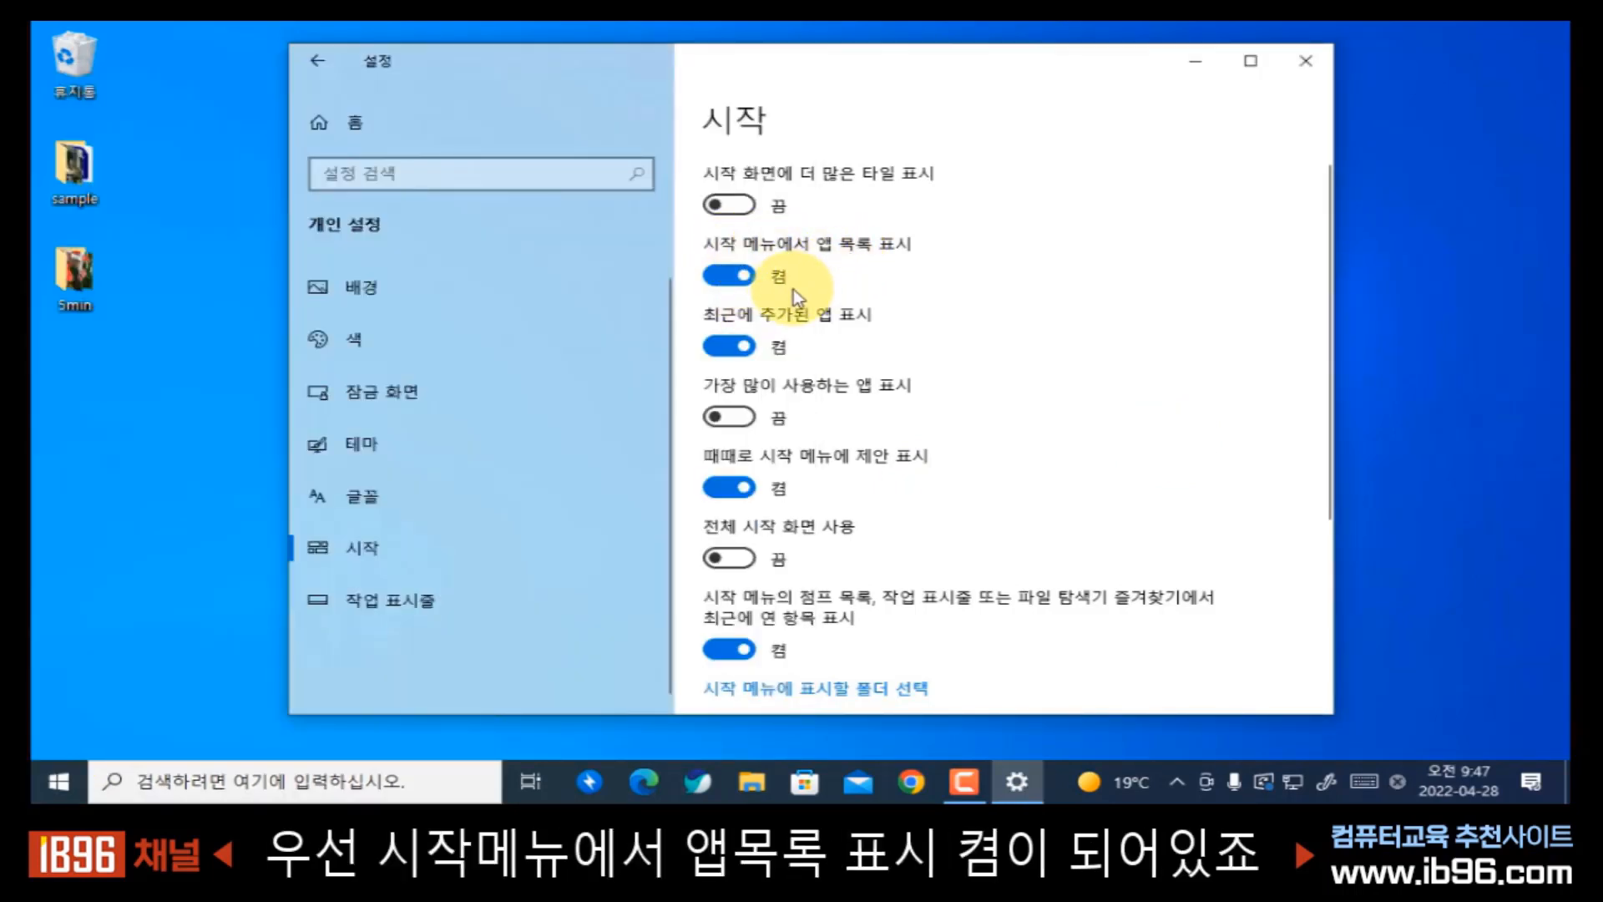
- Turn off the app list in the Start menu (시작 메뉴에서 앱 목록 표시) and open the Start menu to check its layout
click(729, 277)
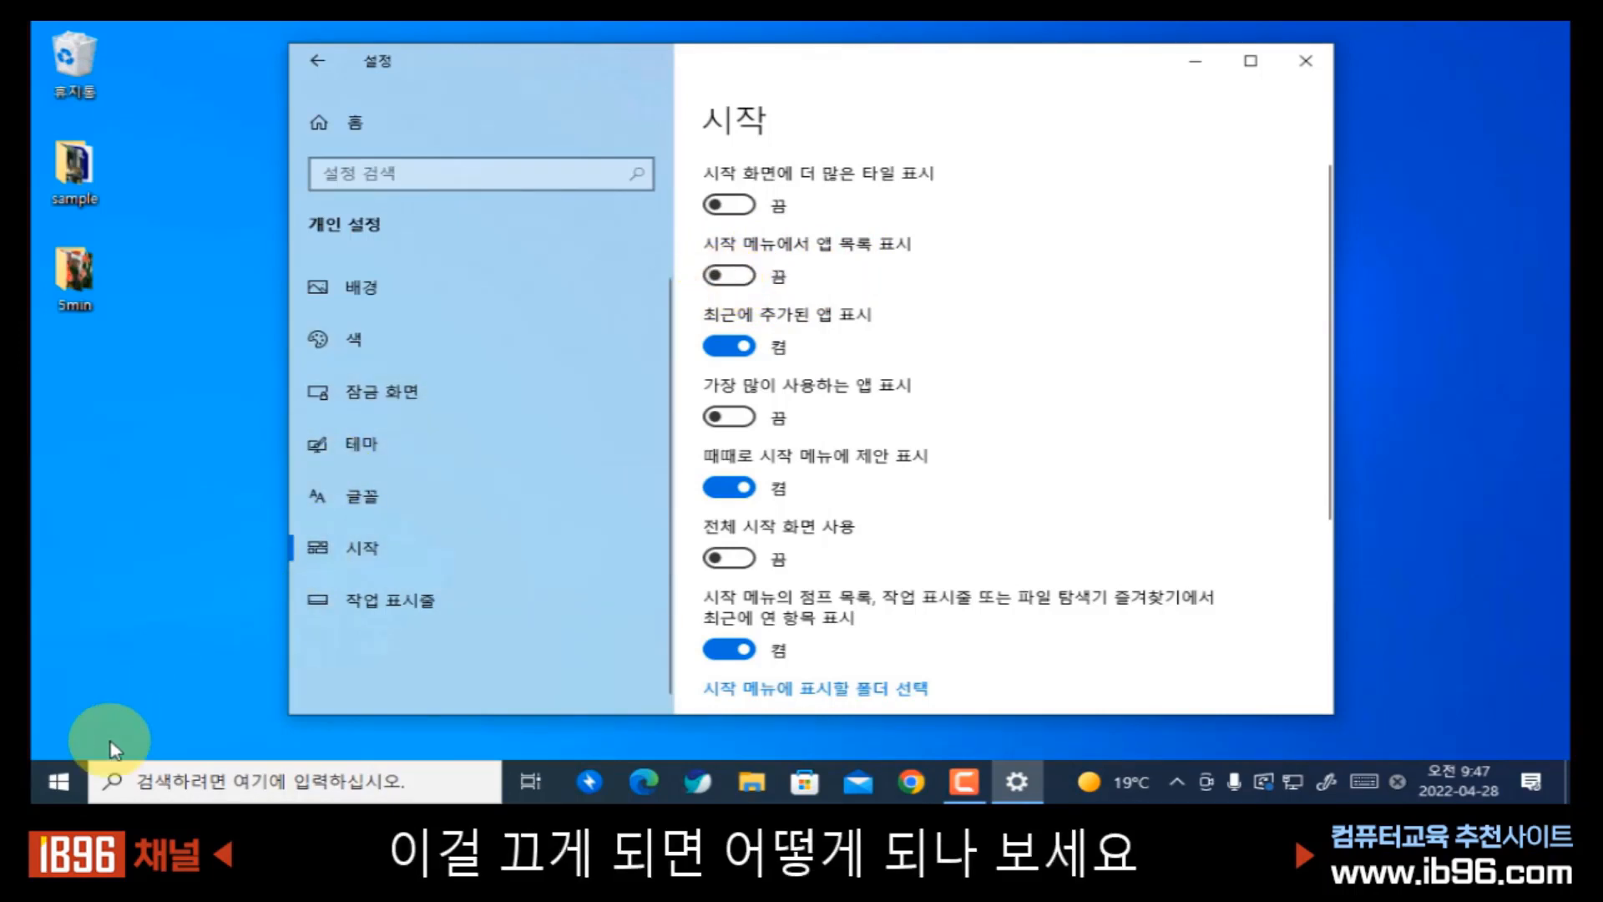
click(60, 782)
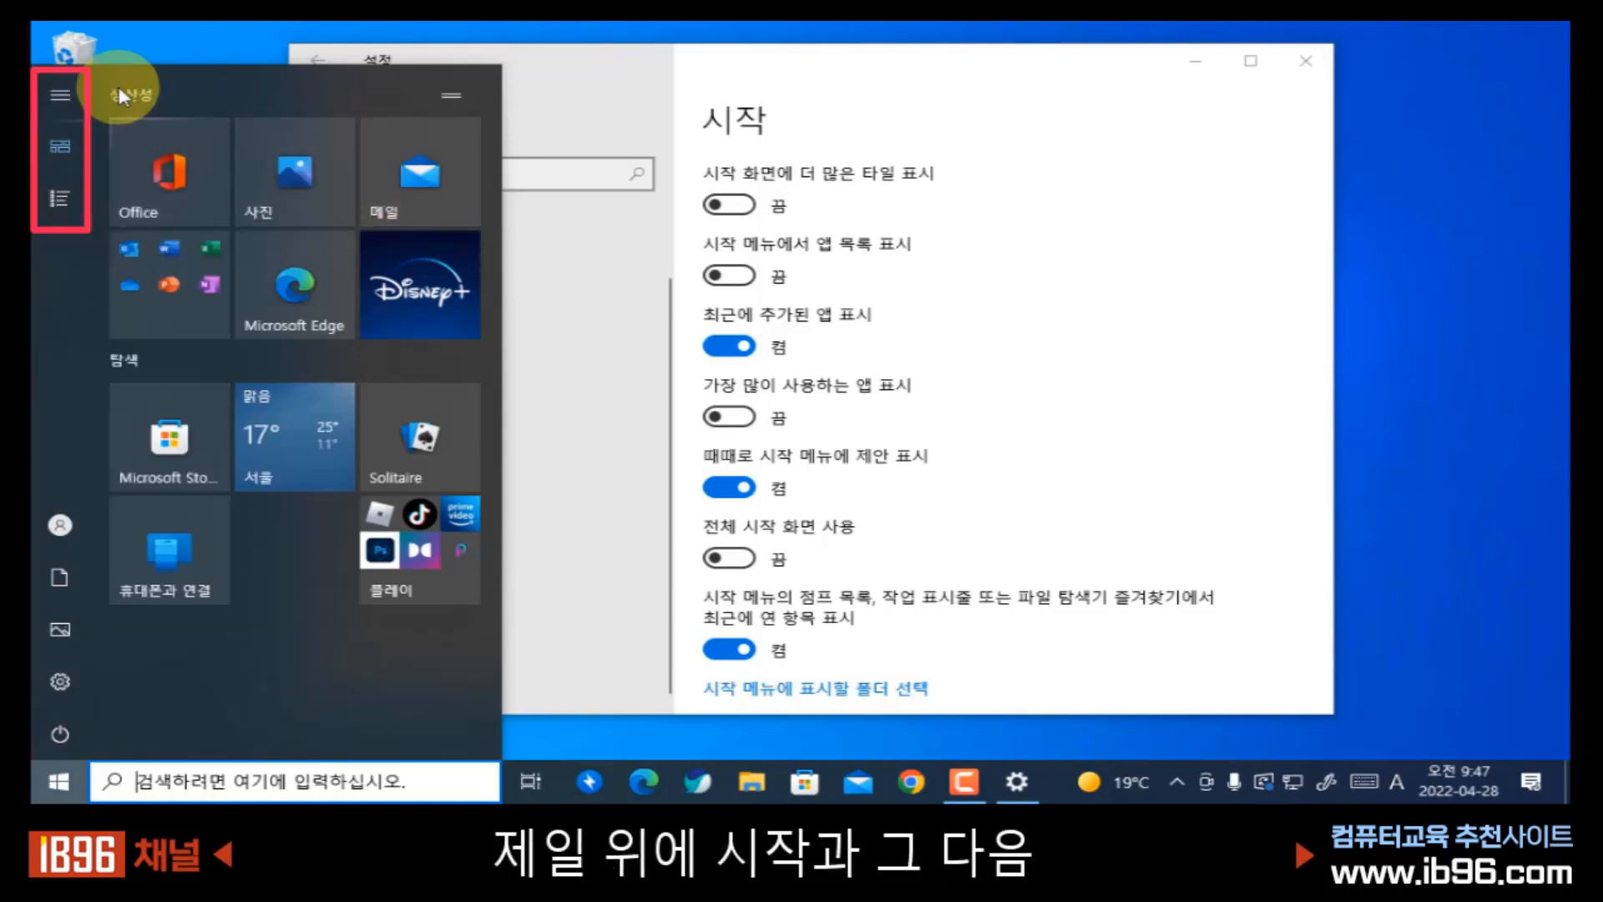
mouse_move(48, 90)
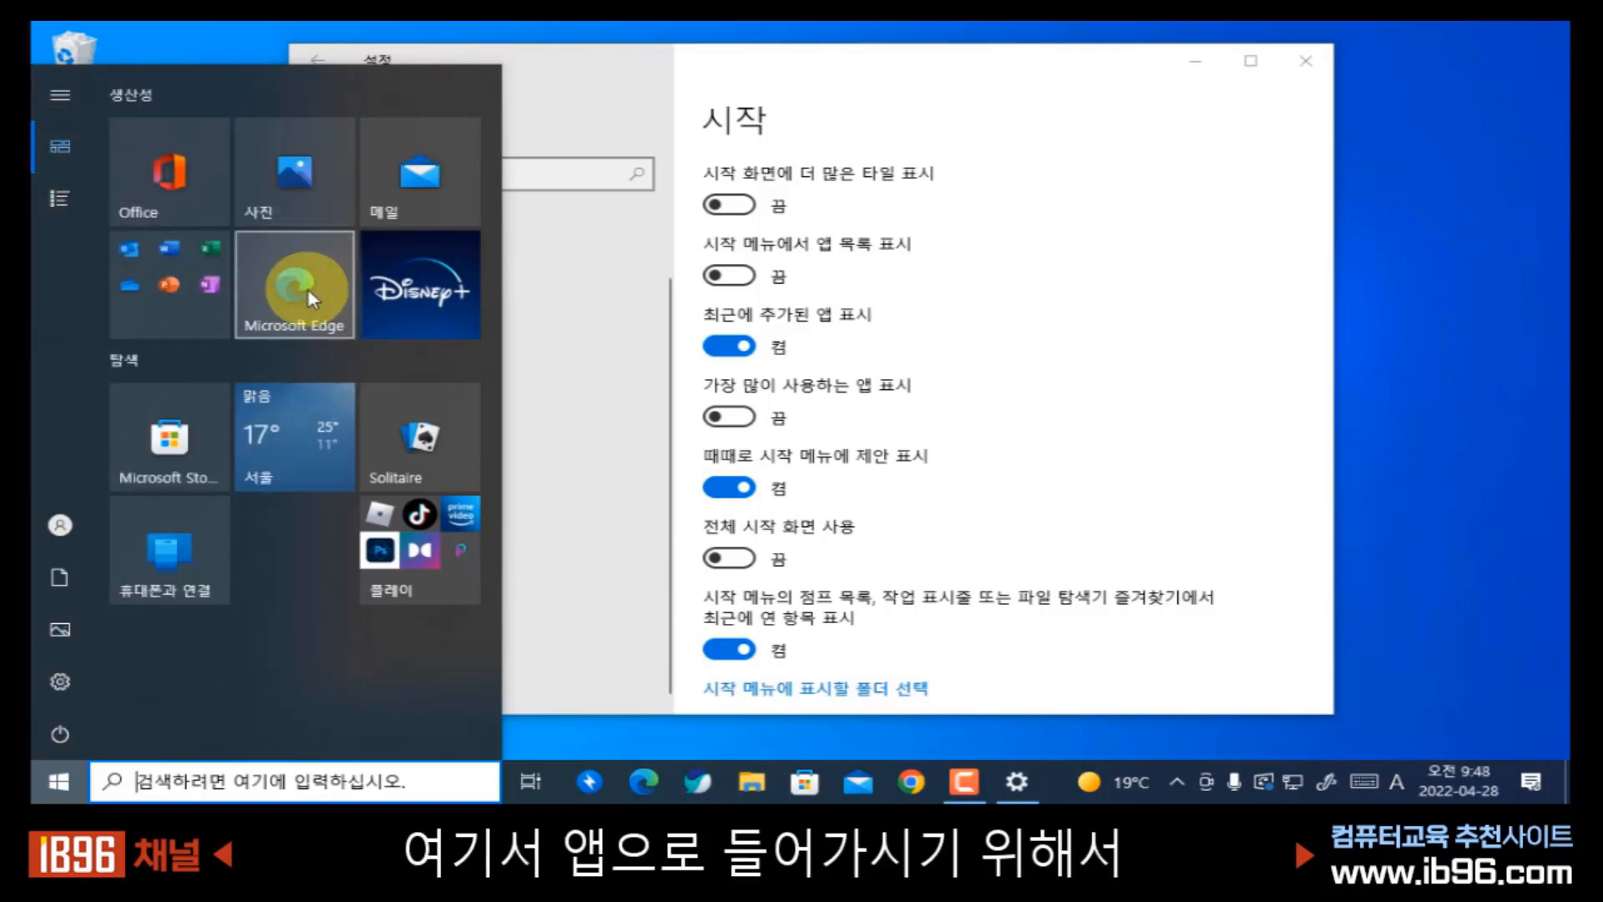
- Compare the all apps list (모든 앱) with the pinned tiles view (고정된 타일) in the Start menu
click(67, 207)
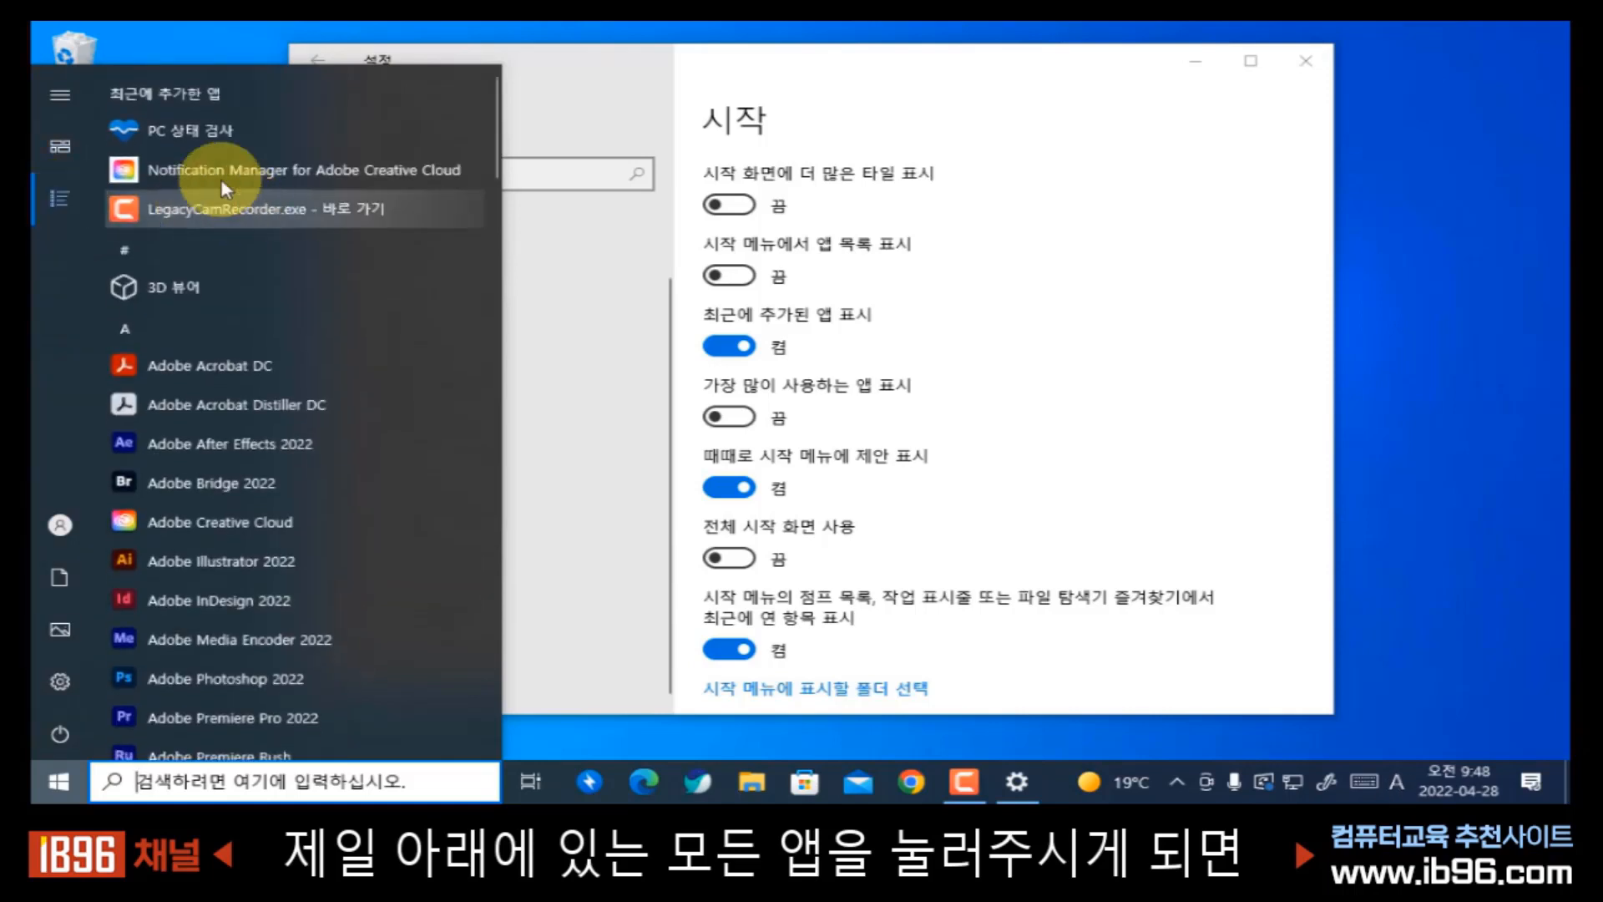
scroll(269, 494, down, 4)
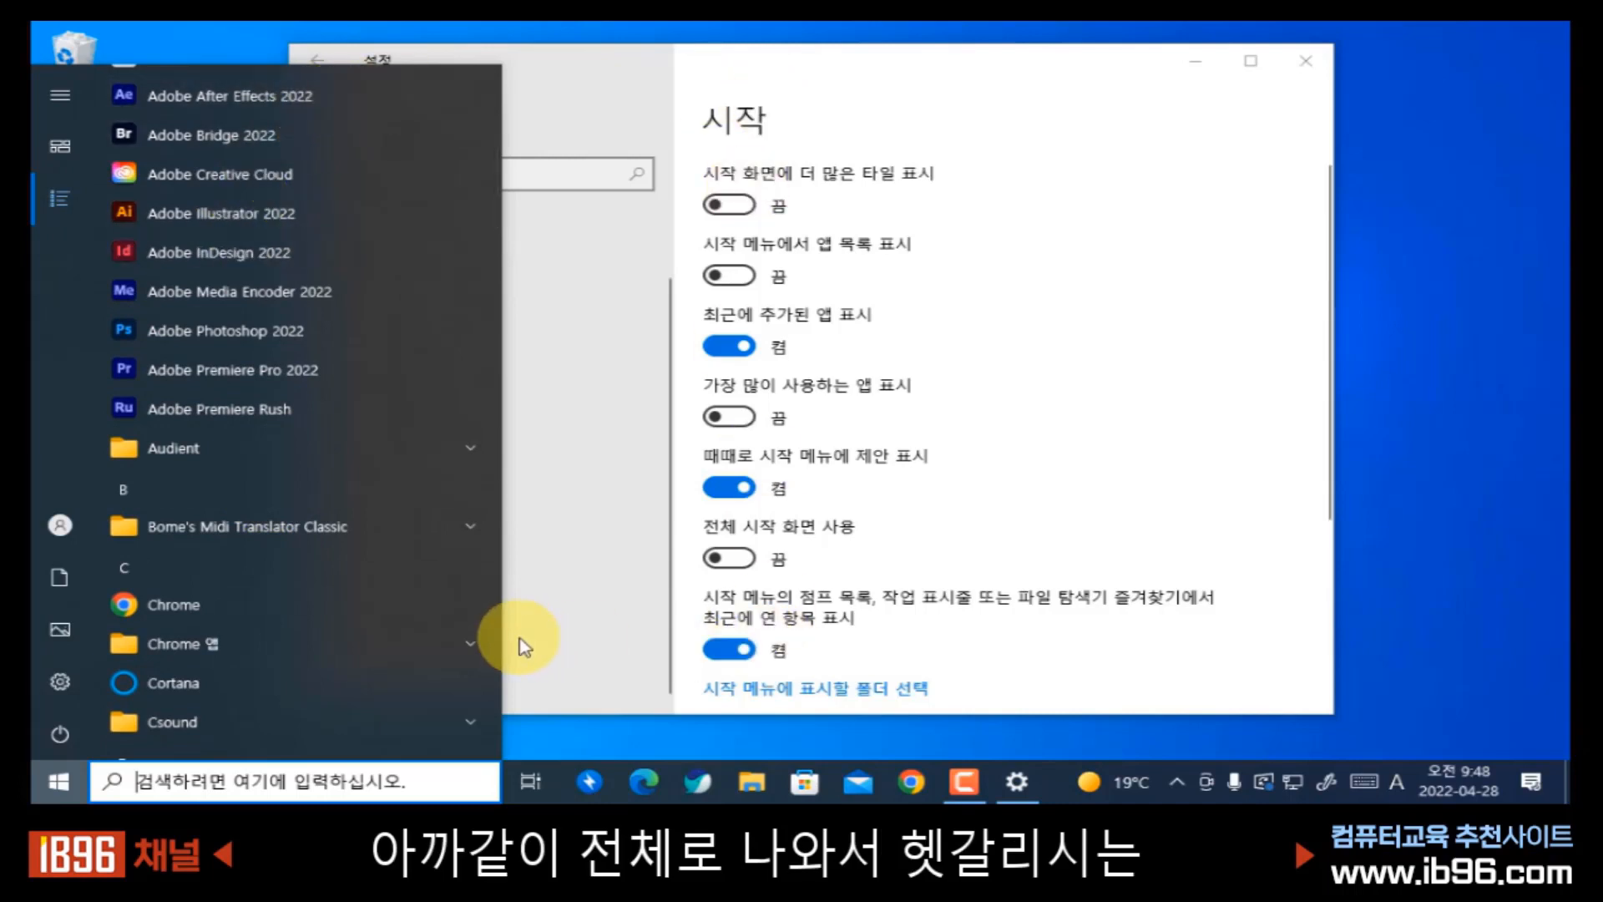
mouse_move(67, 212)
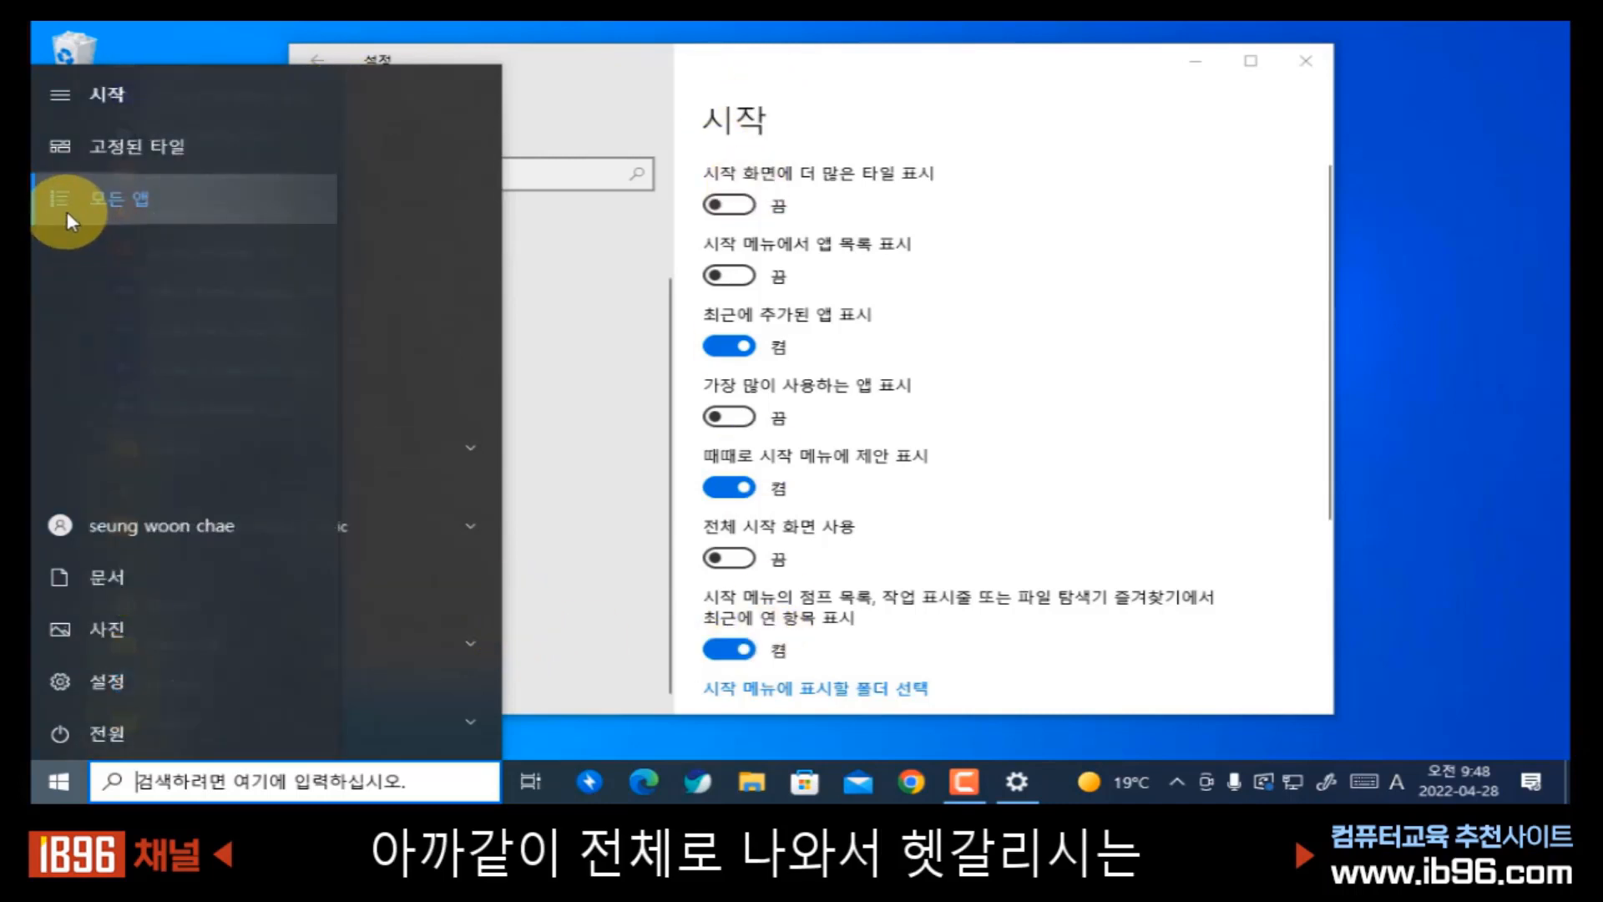
click(65, 153)
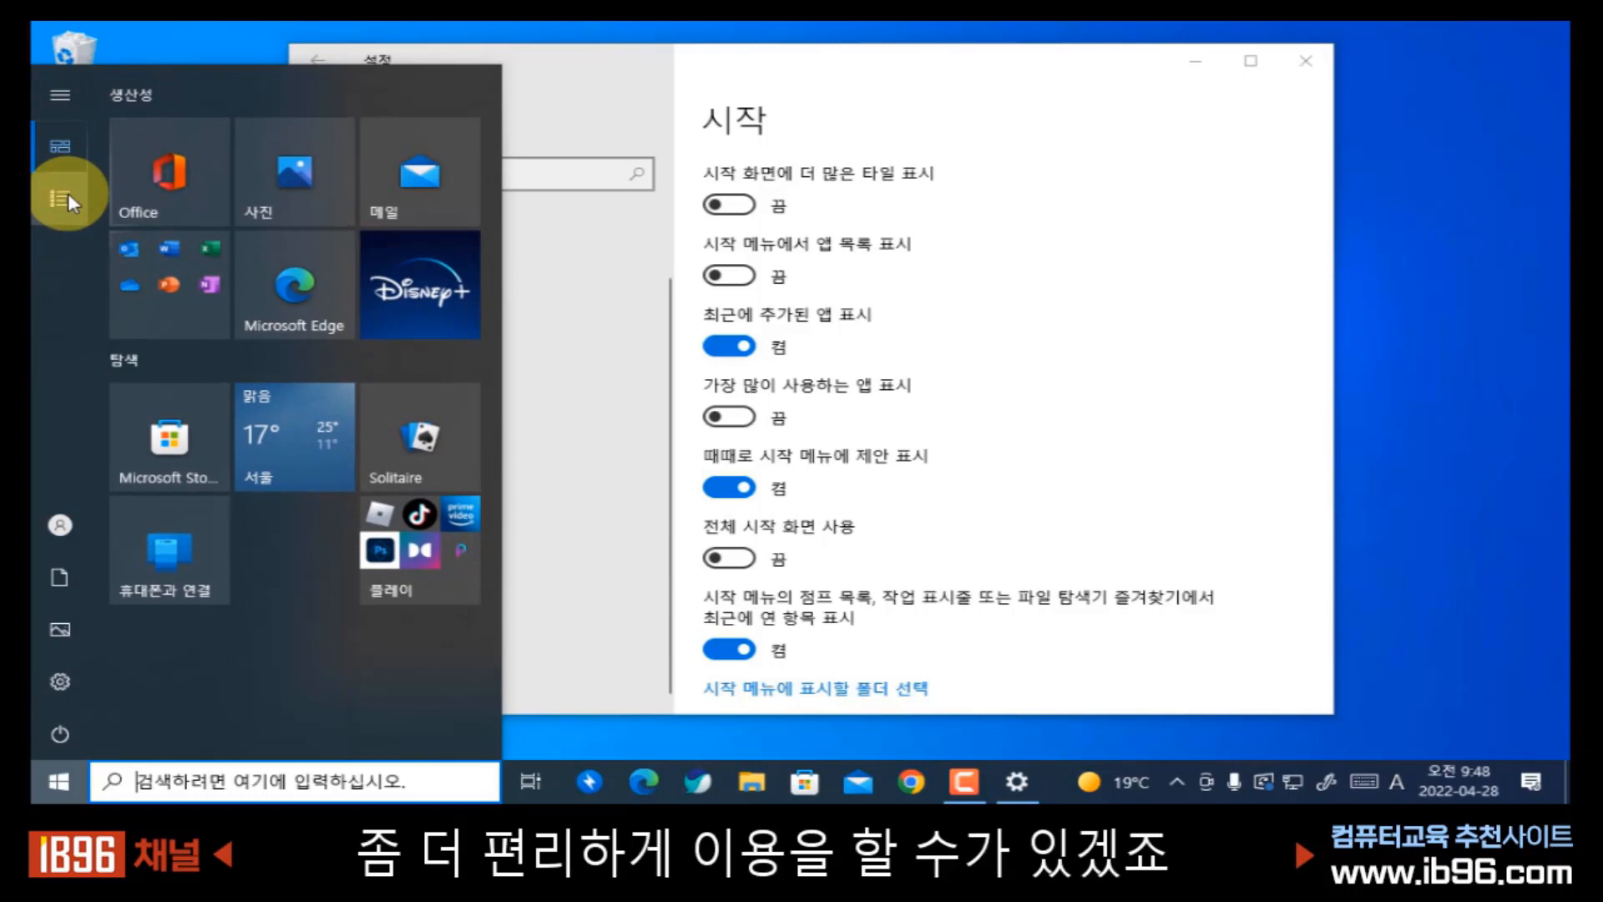
click(68, 192)
click(64, 150)
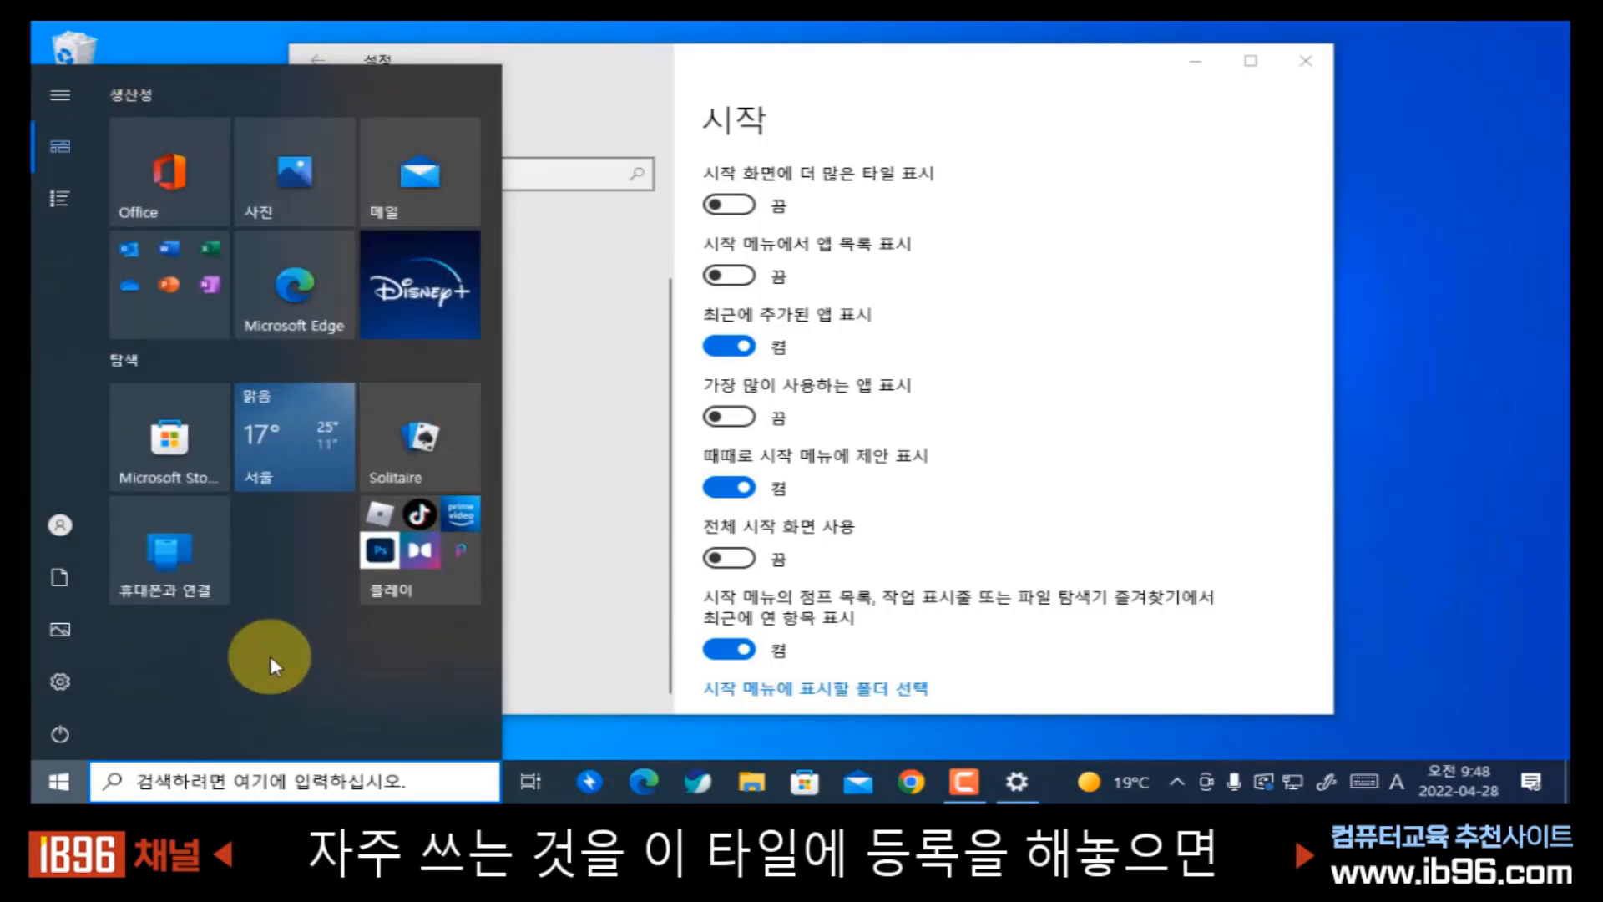
mouse_move(144, 182)
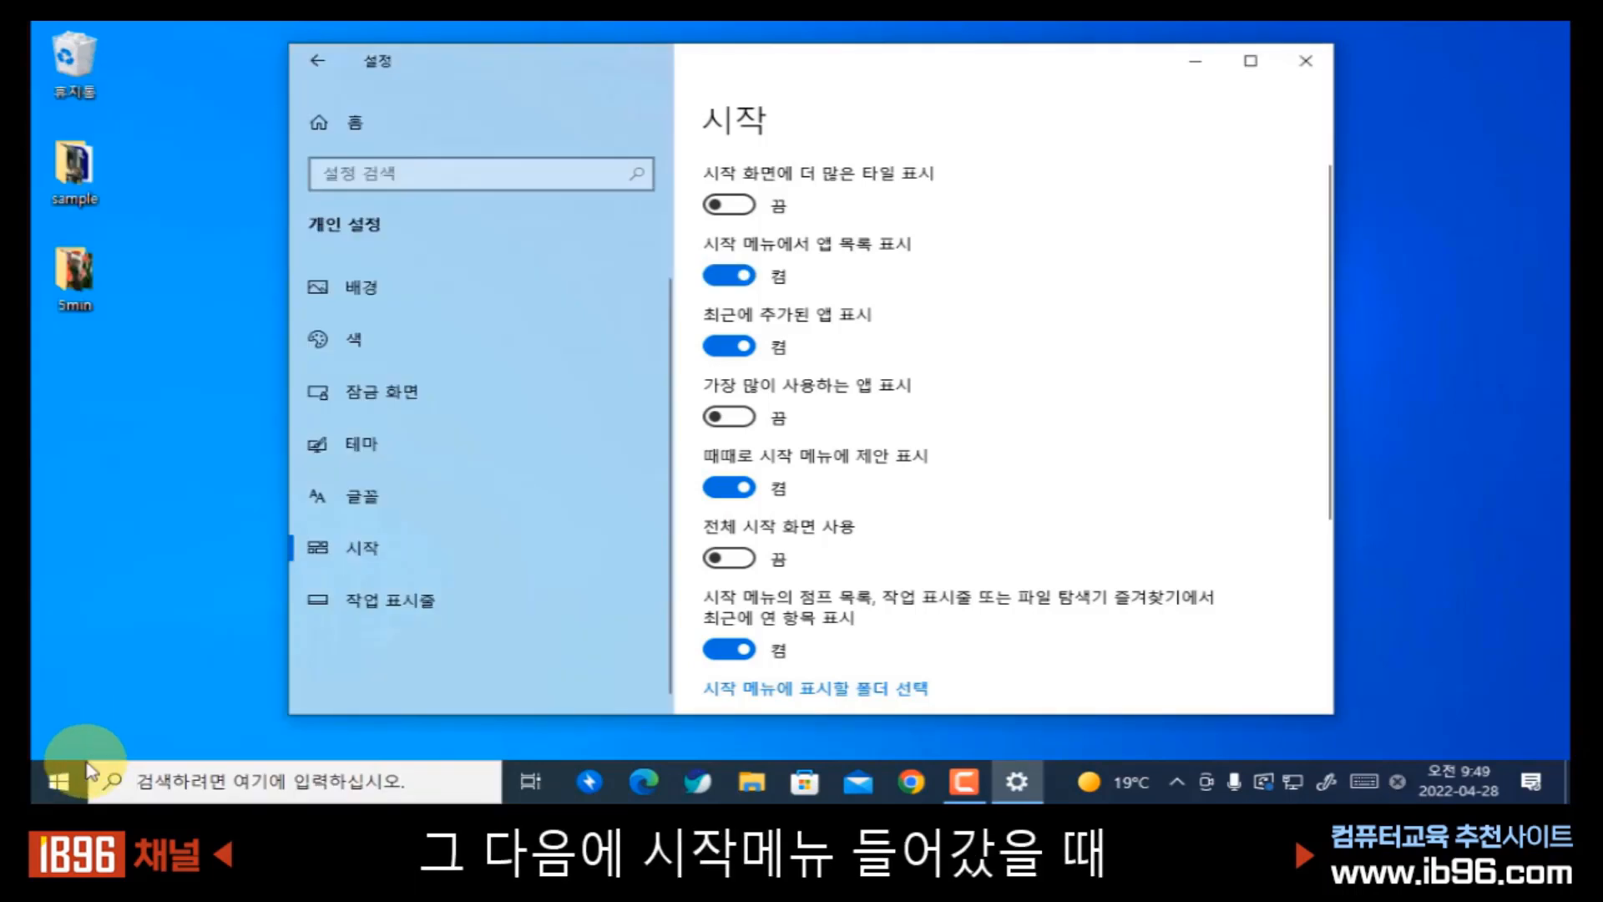
- Turn off the display of recently added apps (최근에 추가된 앱 표시) and check the Start menu's app list
click(46, 789)
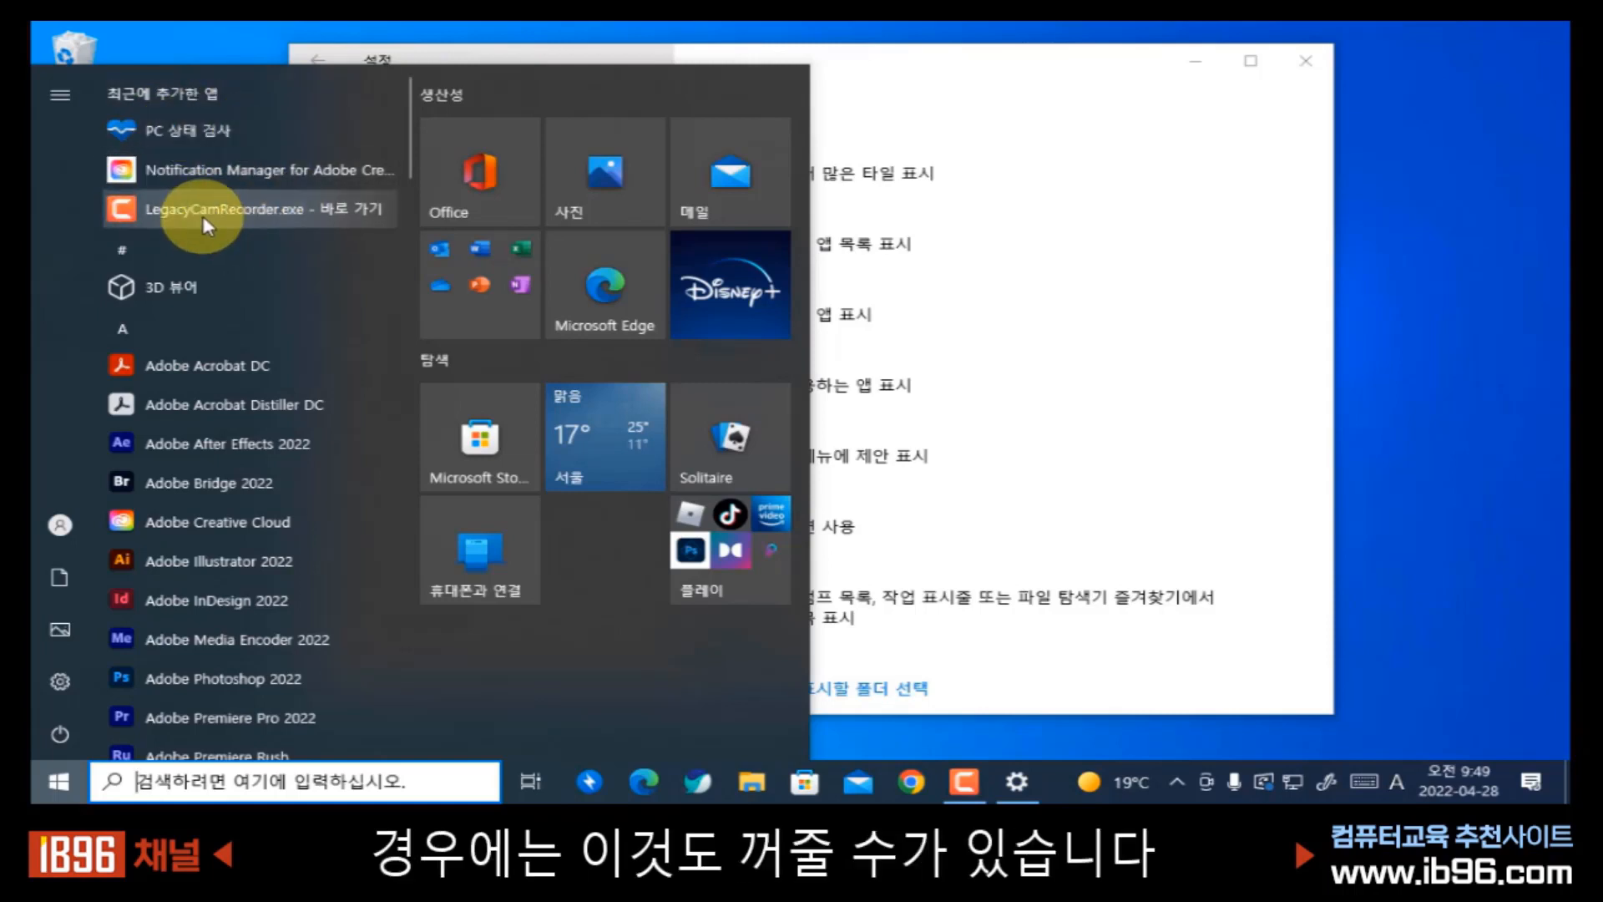
click(1049, 303)
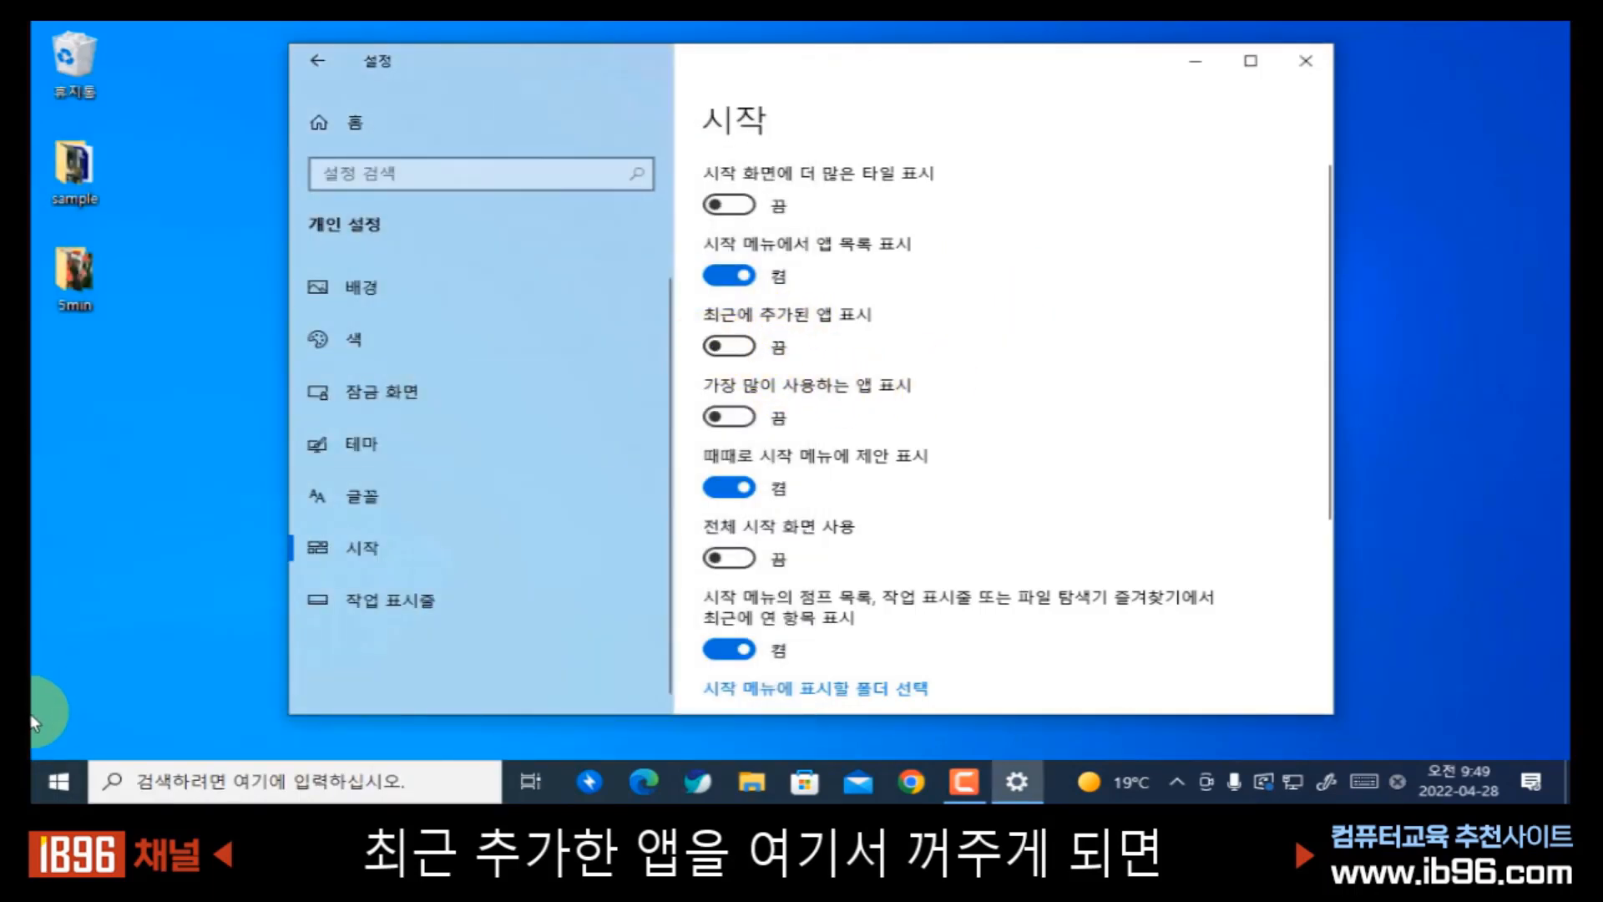
click(53, 781)
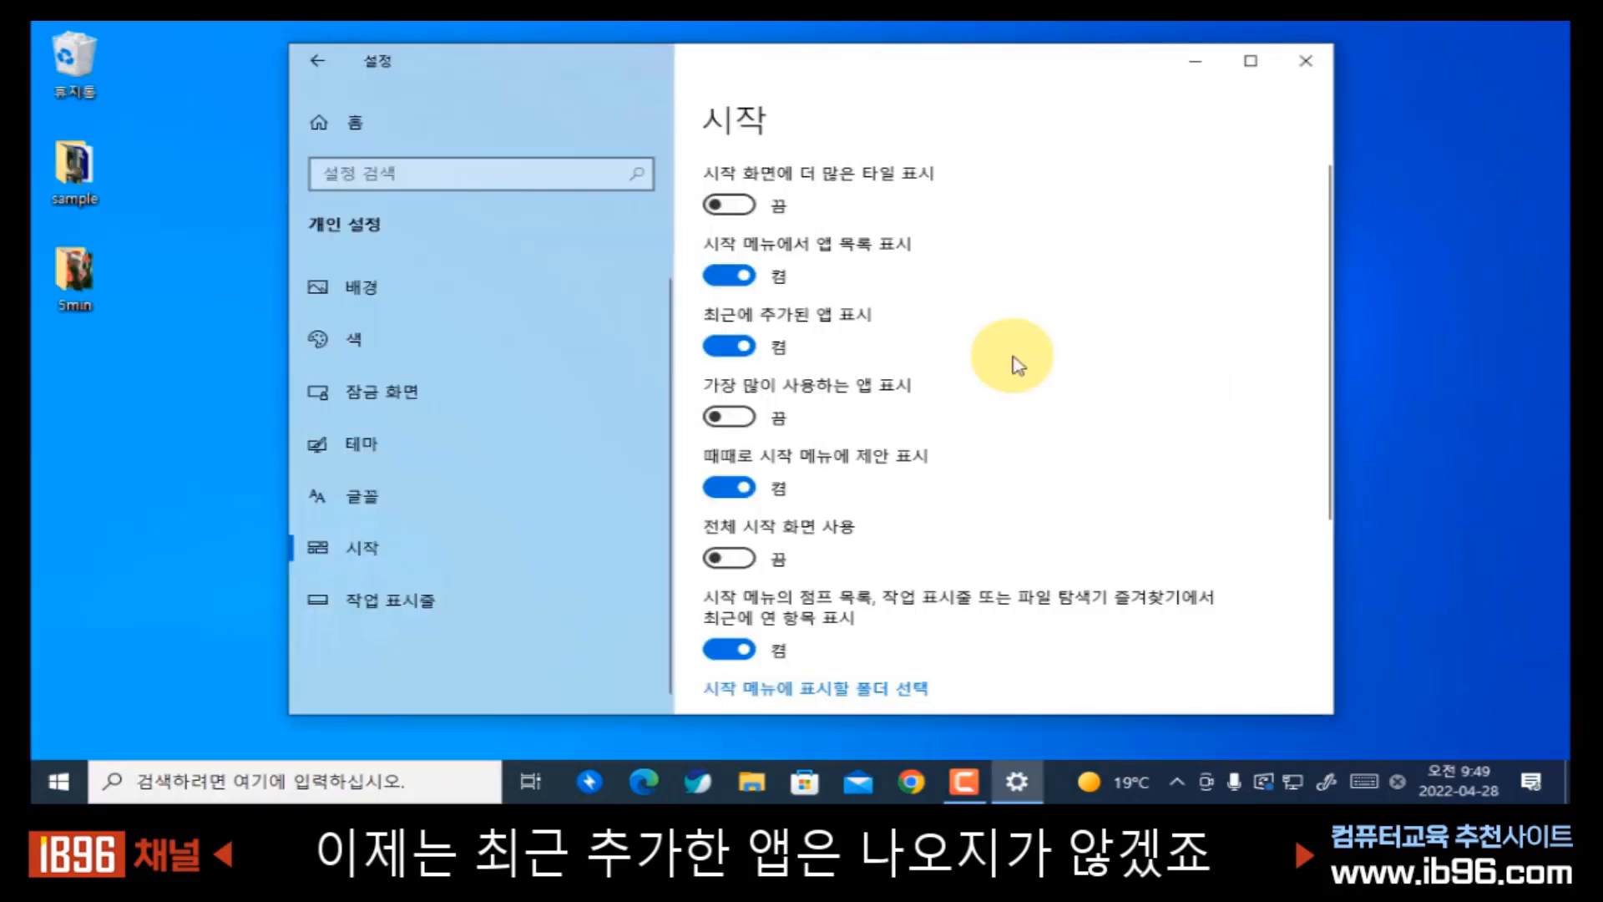
click(1020, 358)
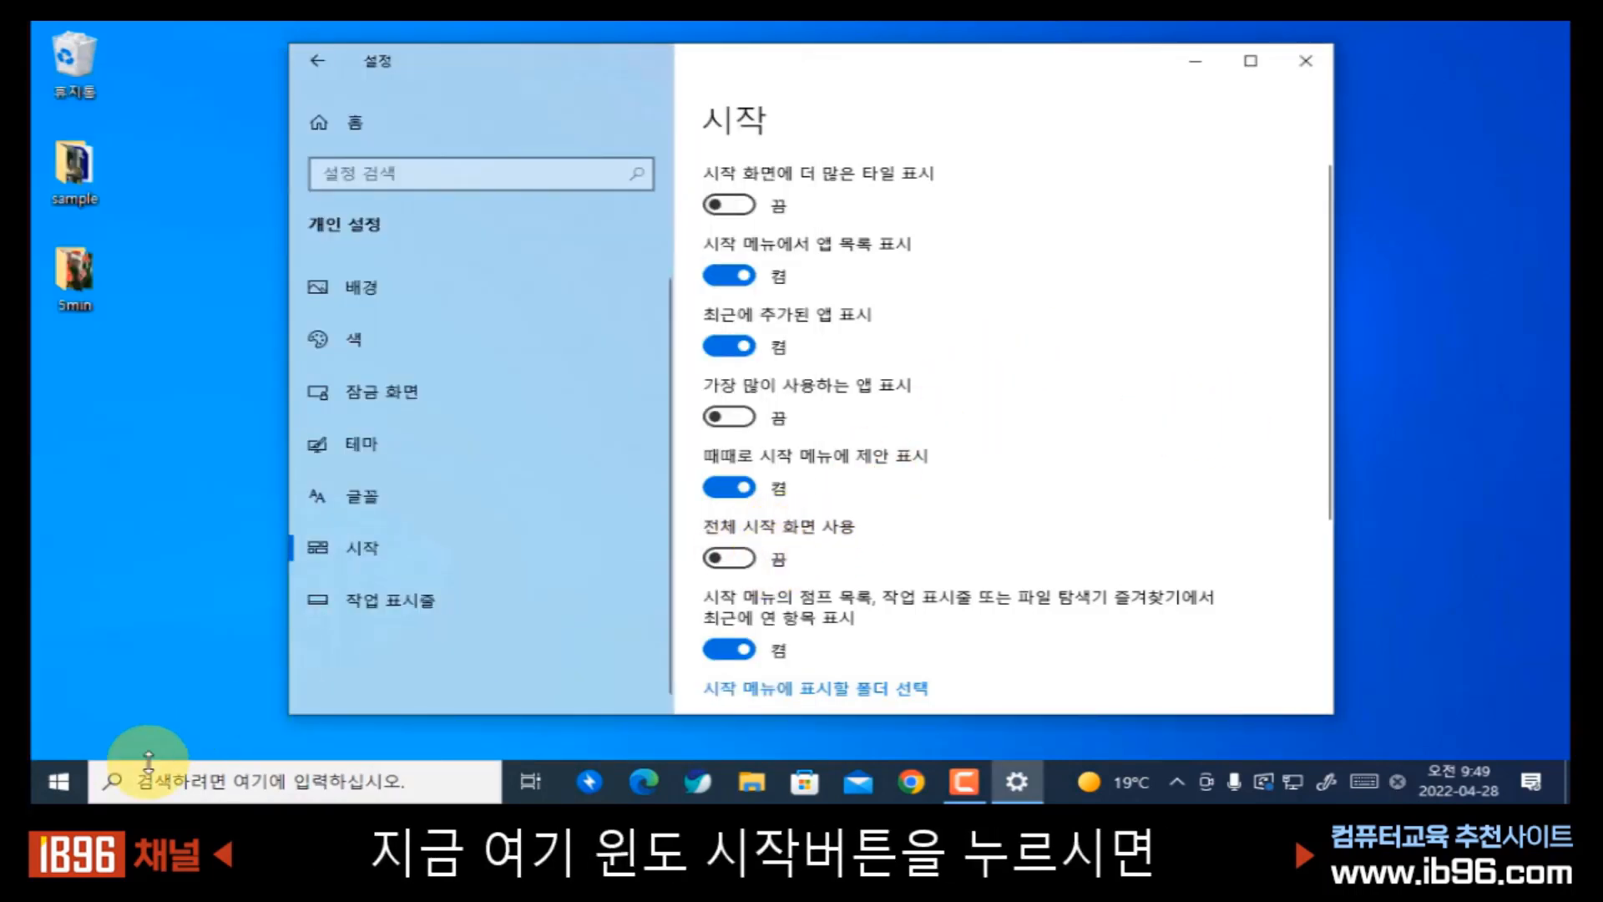
- Turn on the full-screen Start option (전체 시작 화면 사용) and open the Start menu
click(58, 784)
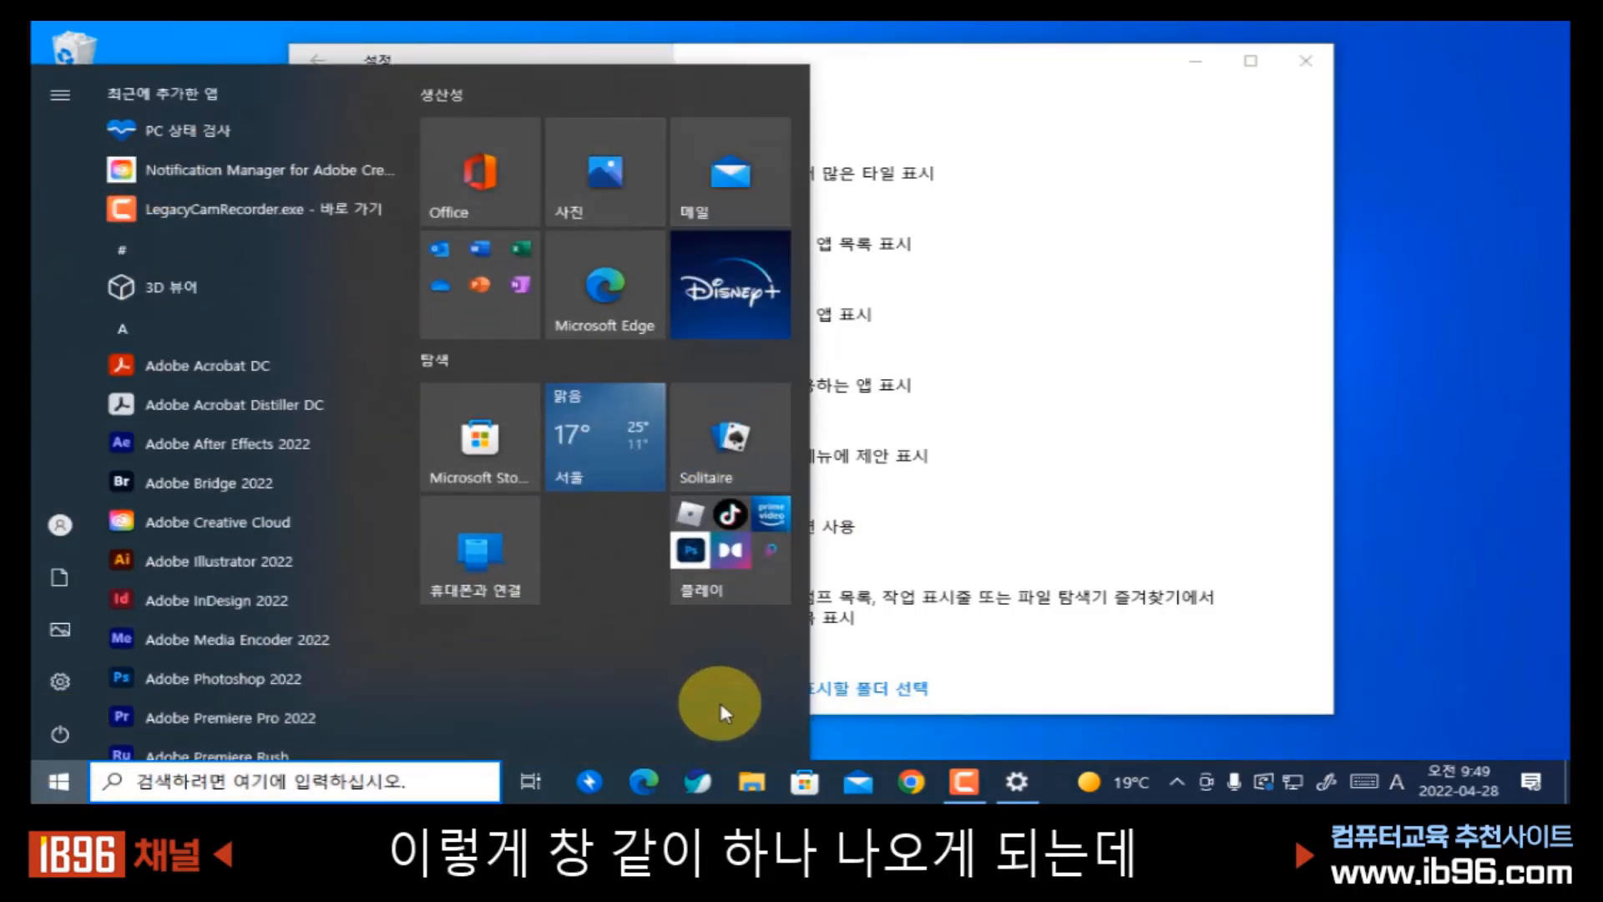
click(858, 687)
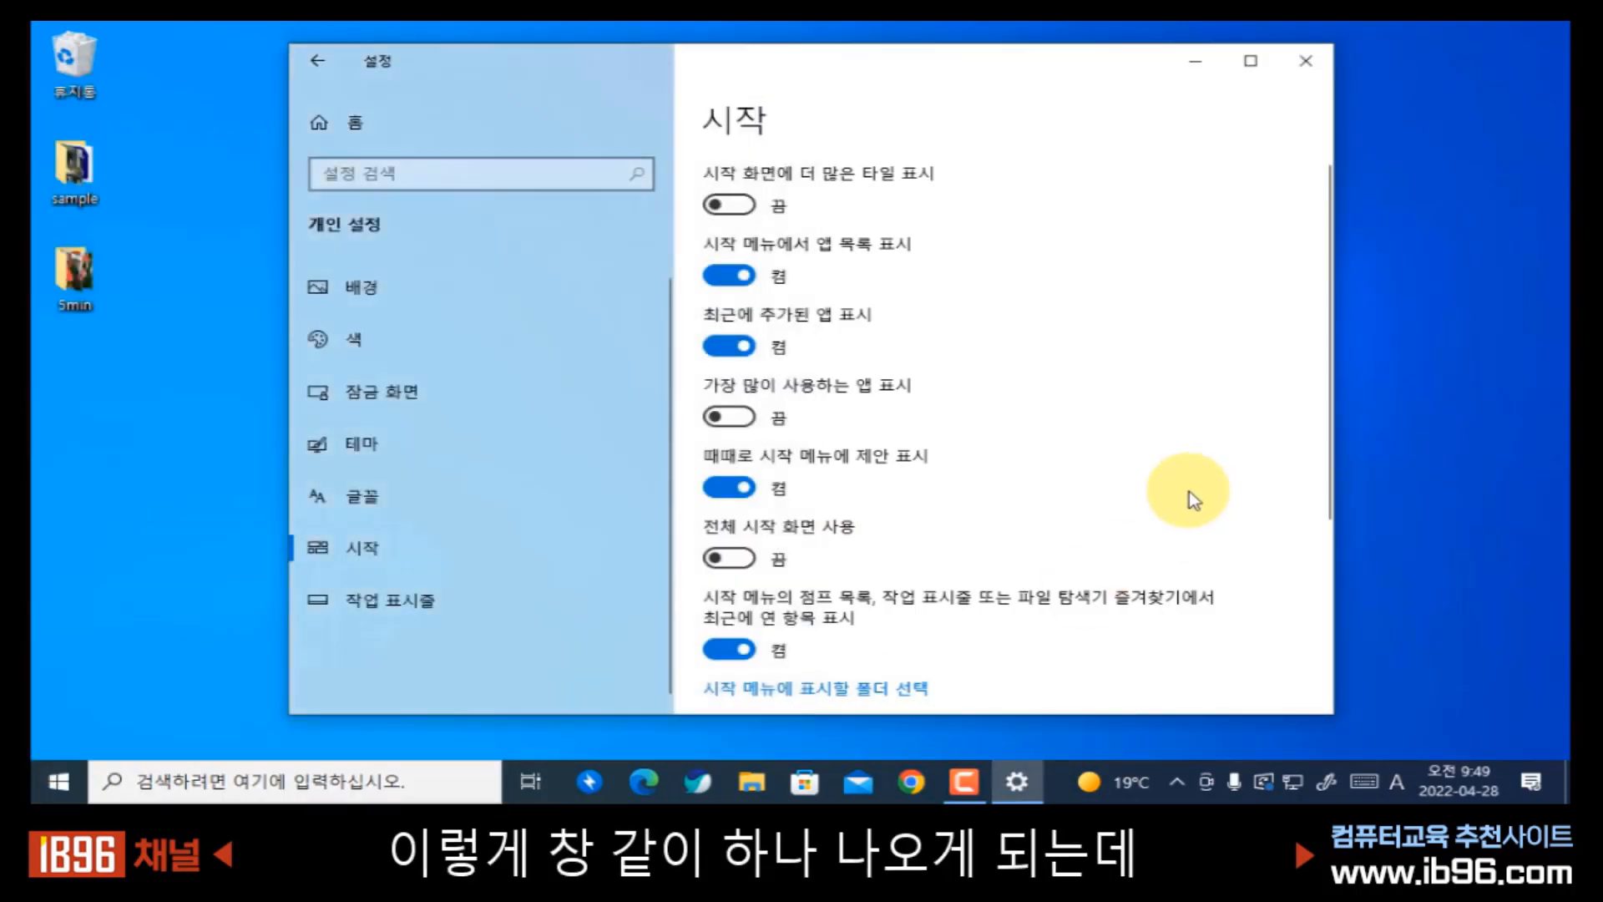
click(740, 558)
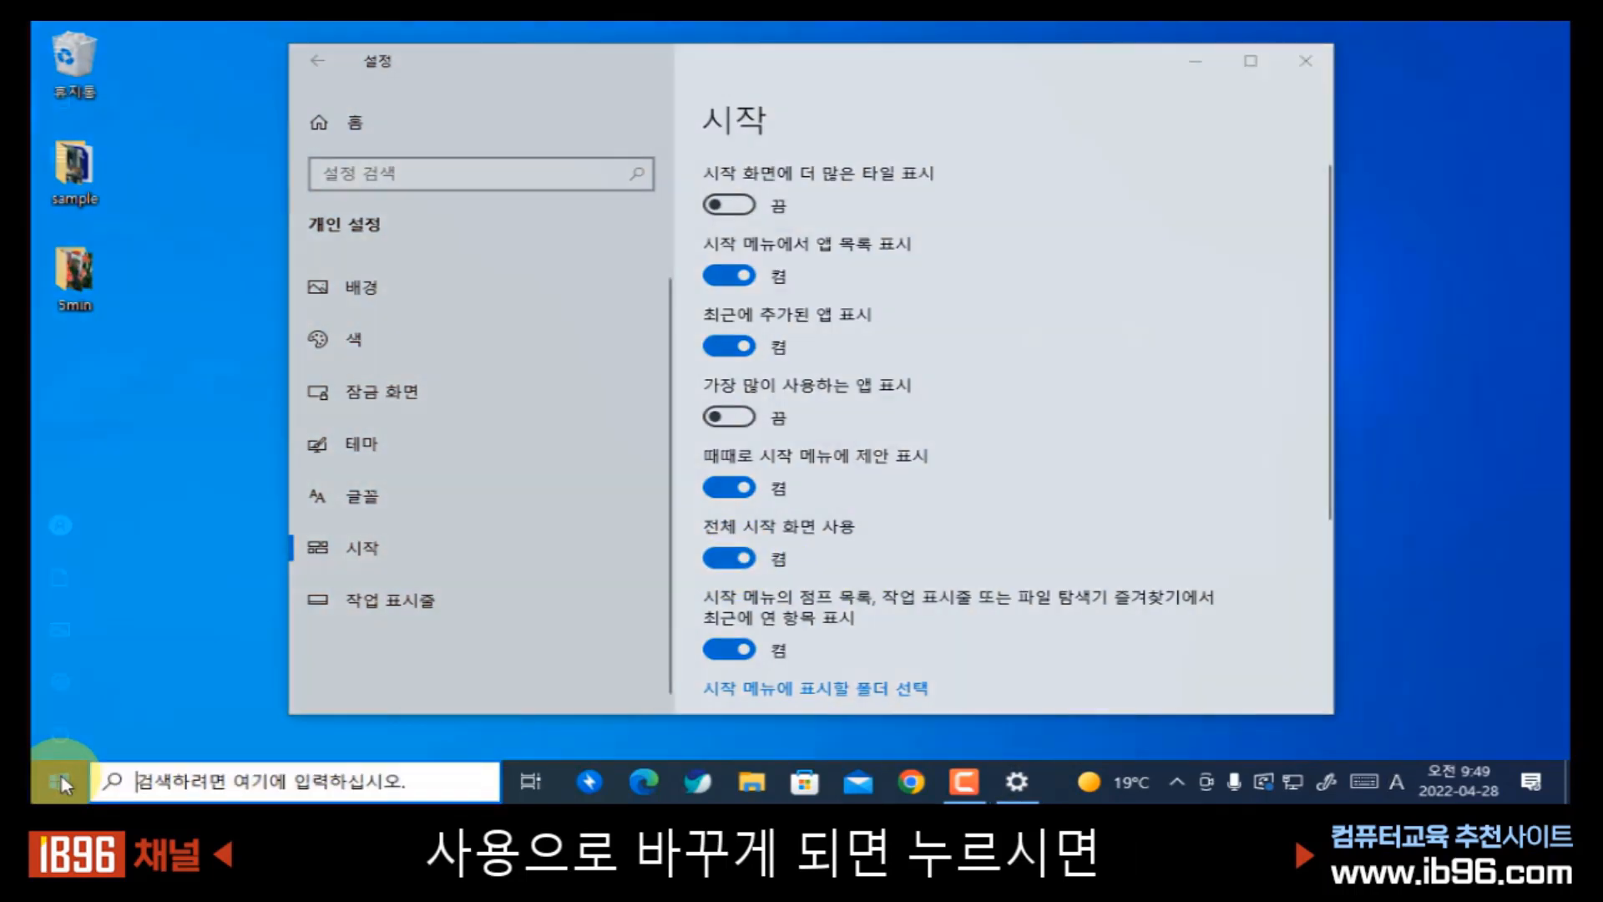
click(77, 782)
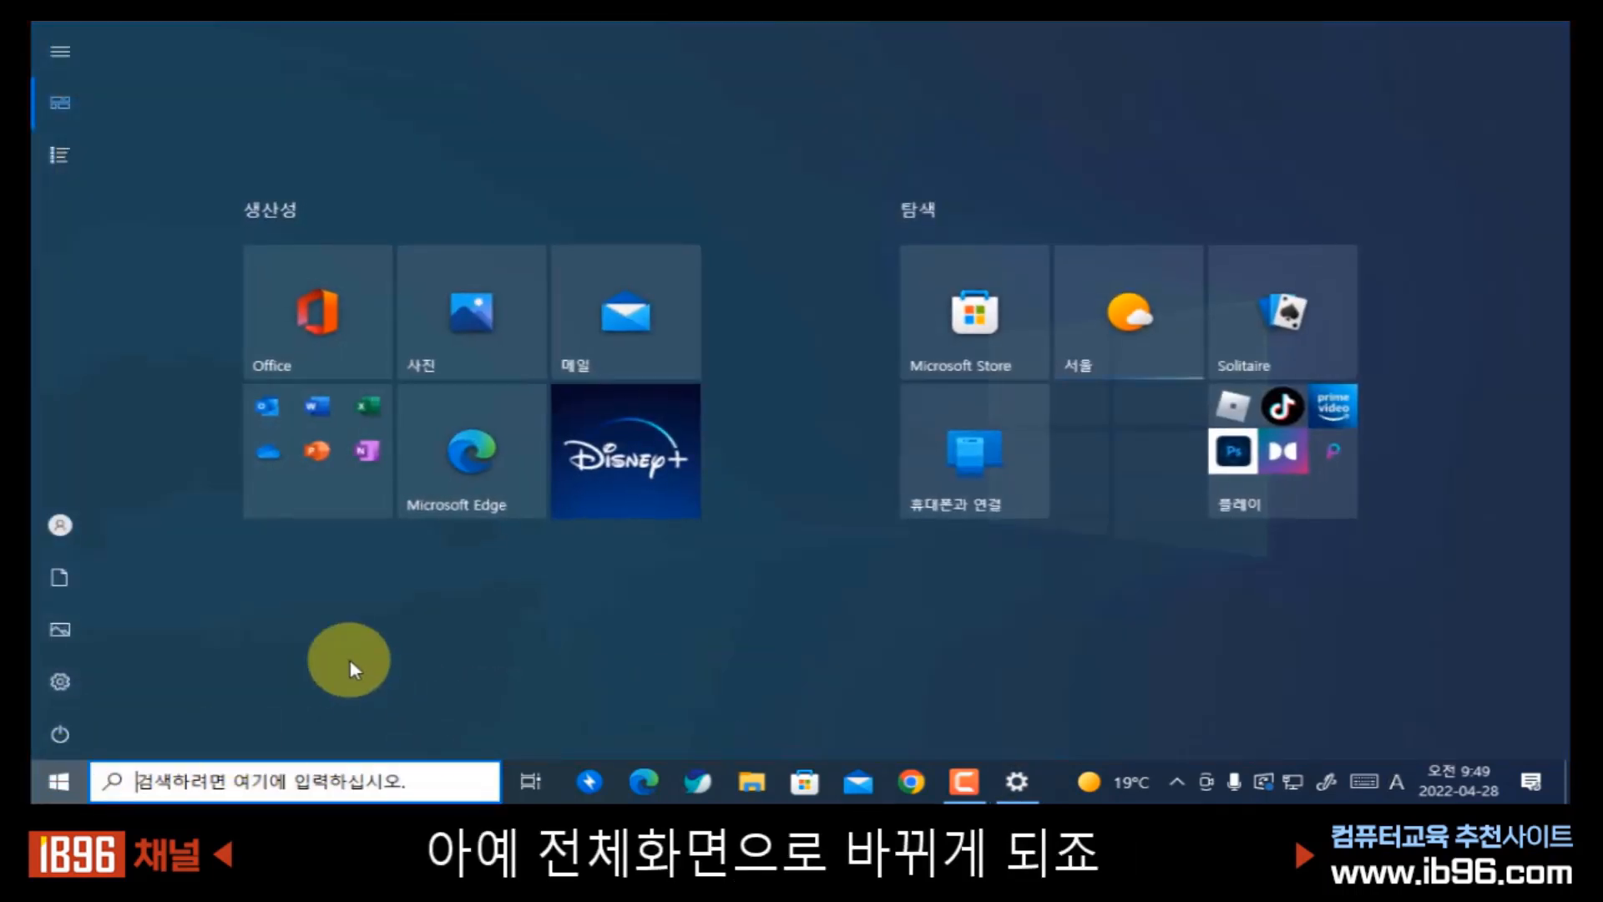
- Browse the all apps list and the pinned tiles in the full-screen Start menu, and close the menu
click(60, 156)
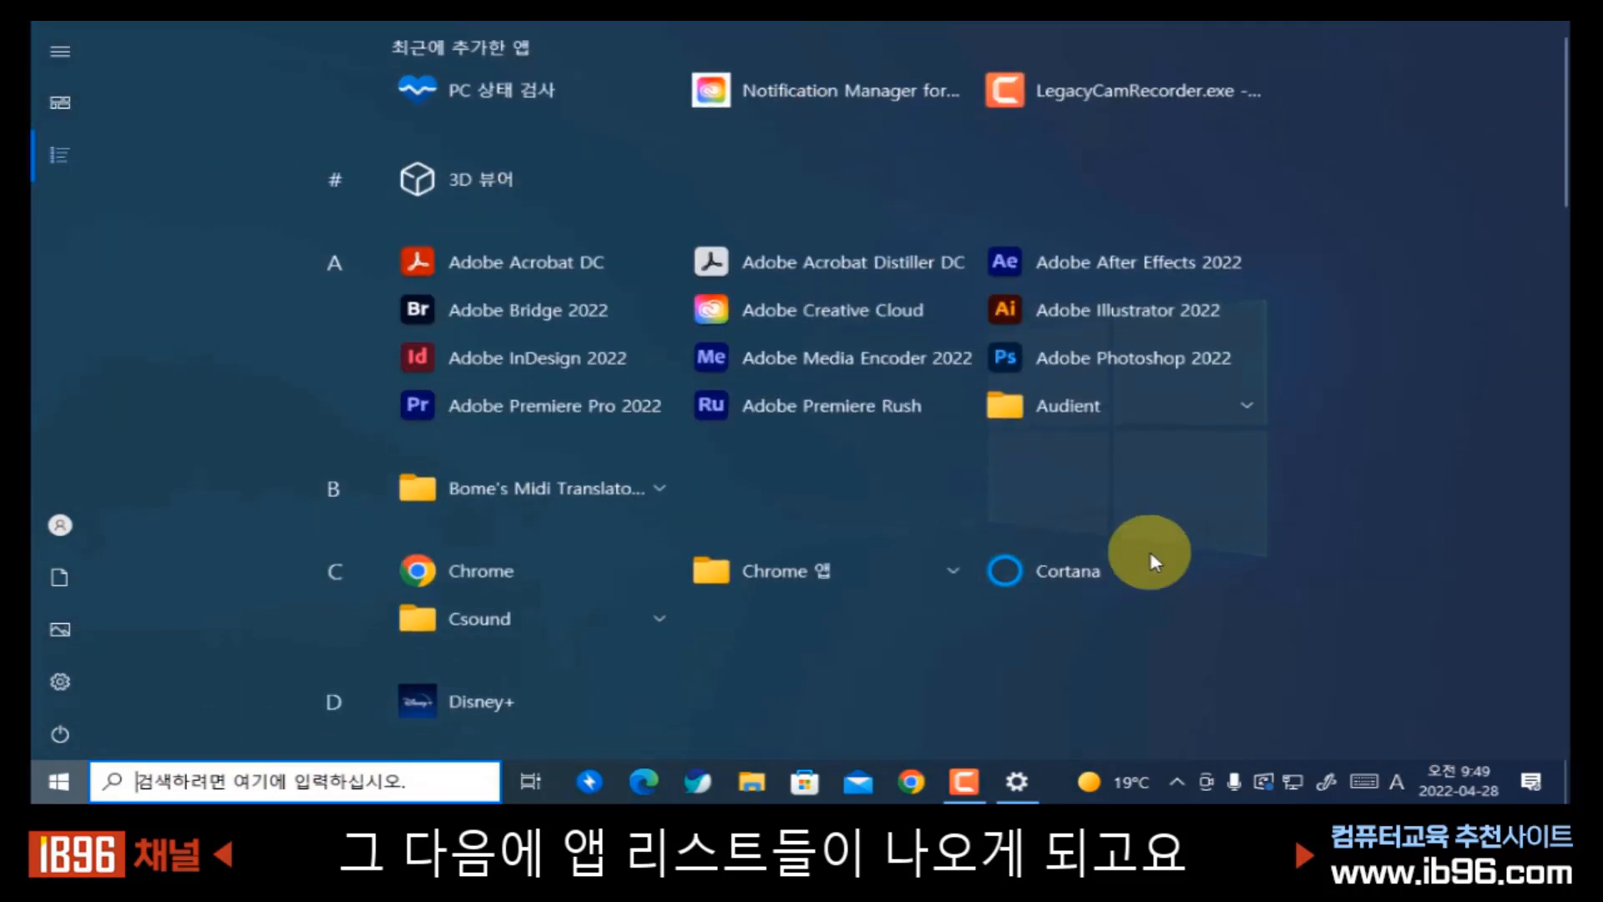
scroll(1149, 551, down, 5)
scroll(1153, 559, down, 10)
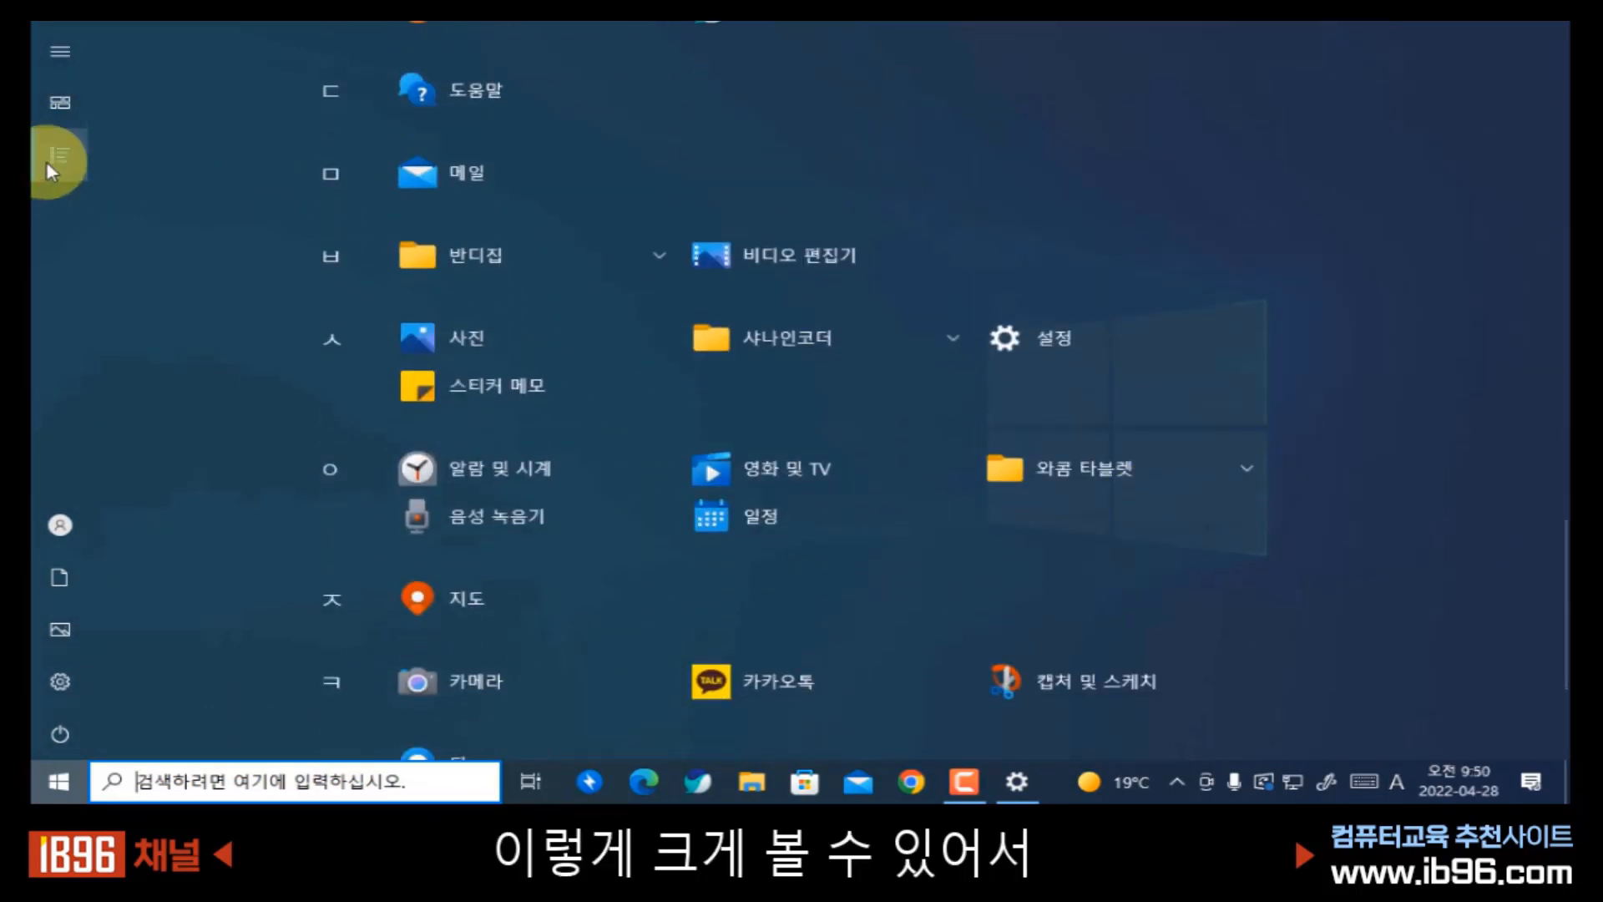
click(59, 101)
click(60, 156)
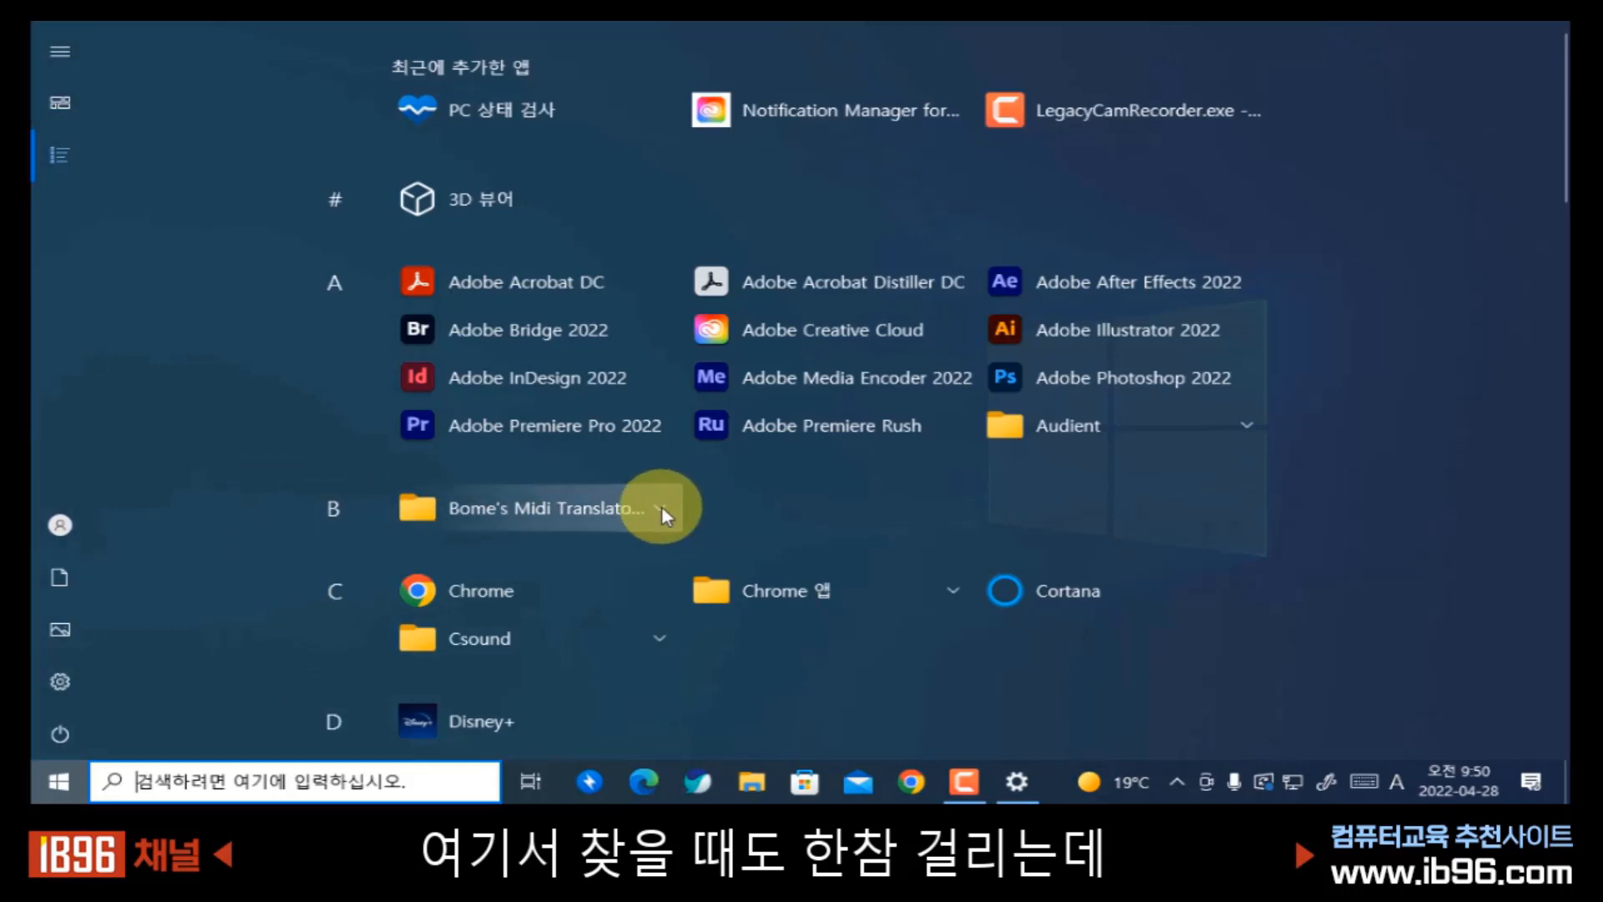
scroll(733, 456, down, 5)
scroll(733, 456, down, 3)
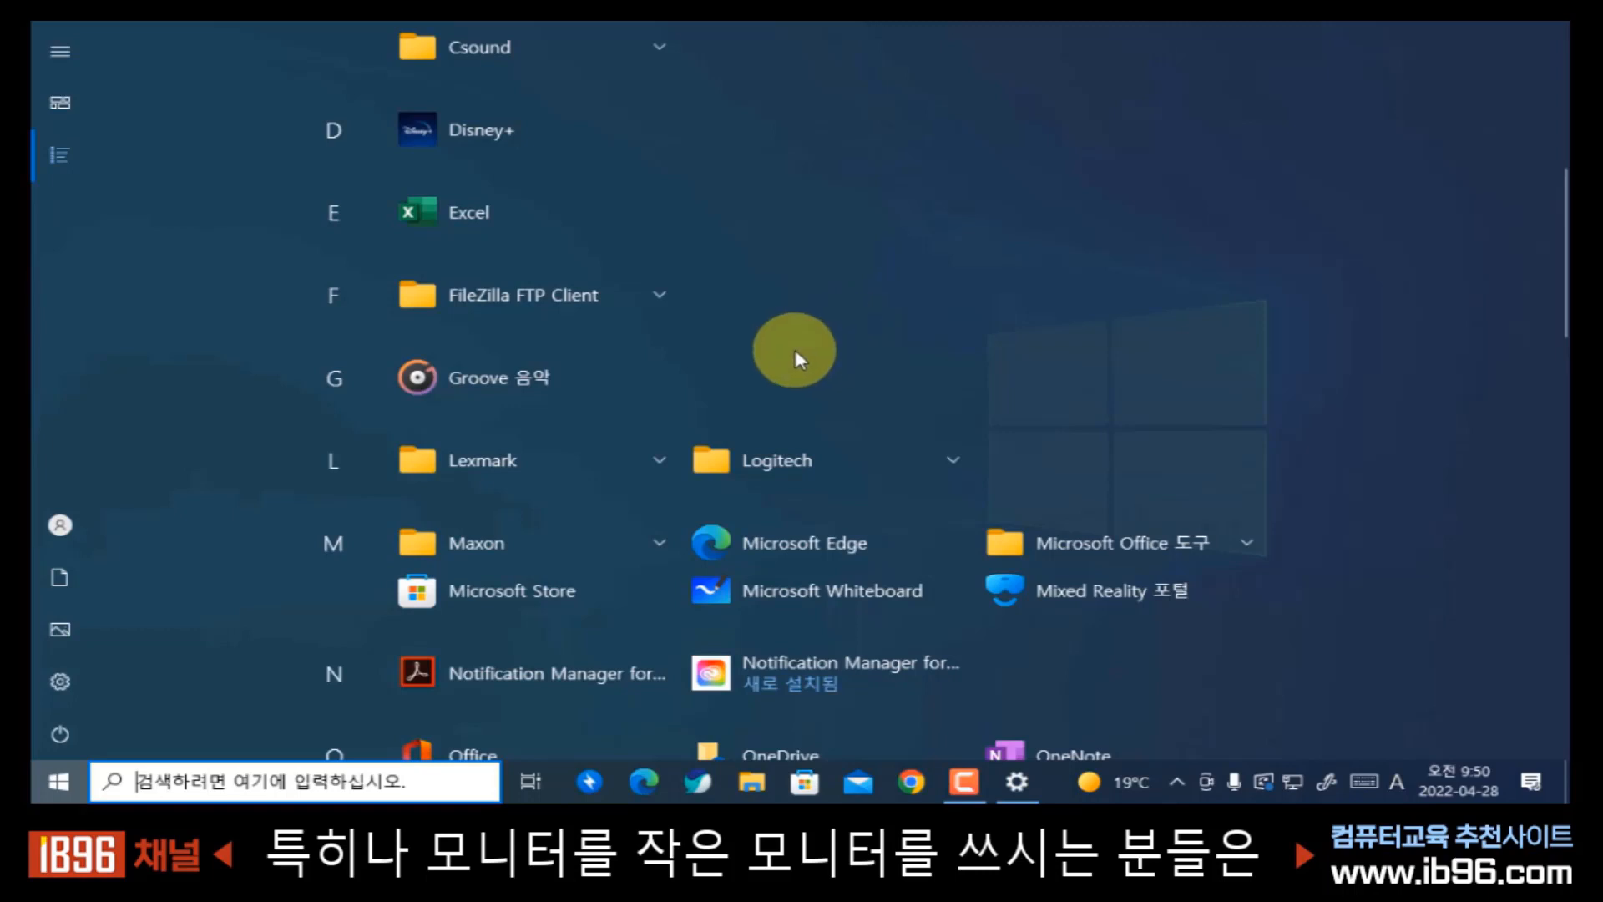
scroll(690, 424, down, 8)
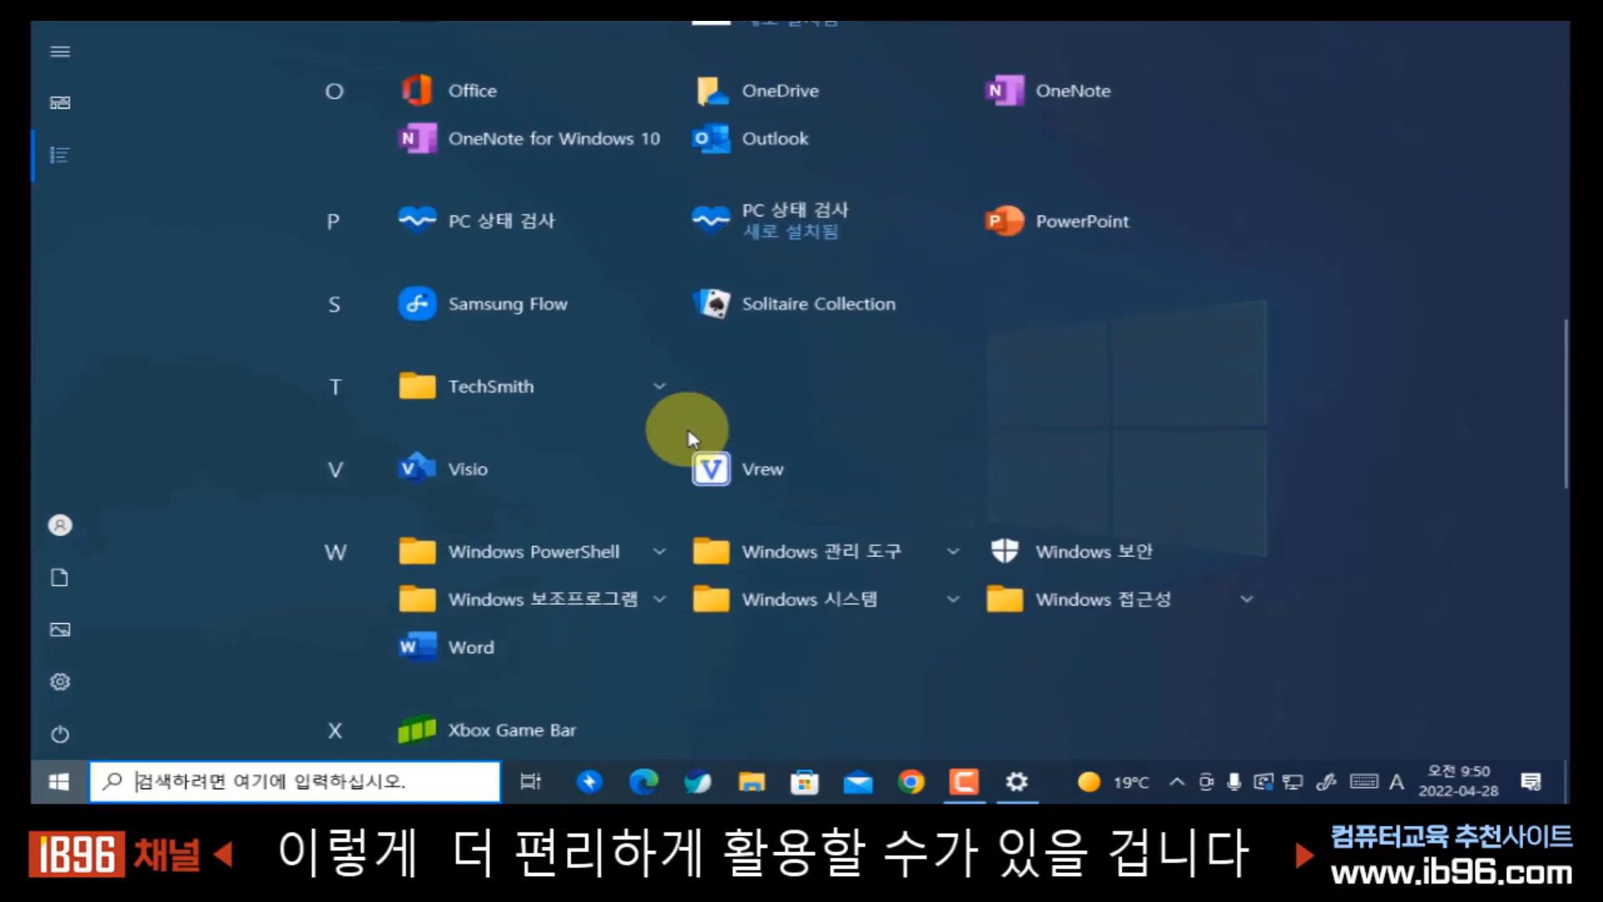
scroll(688, 434, down, 1)
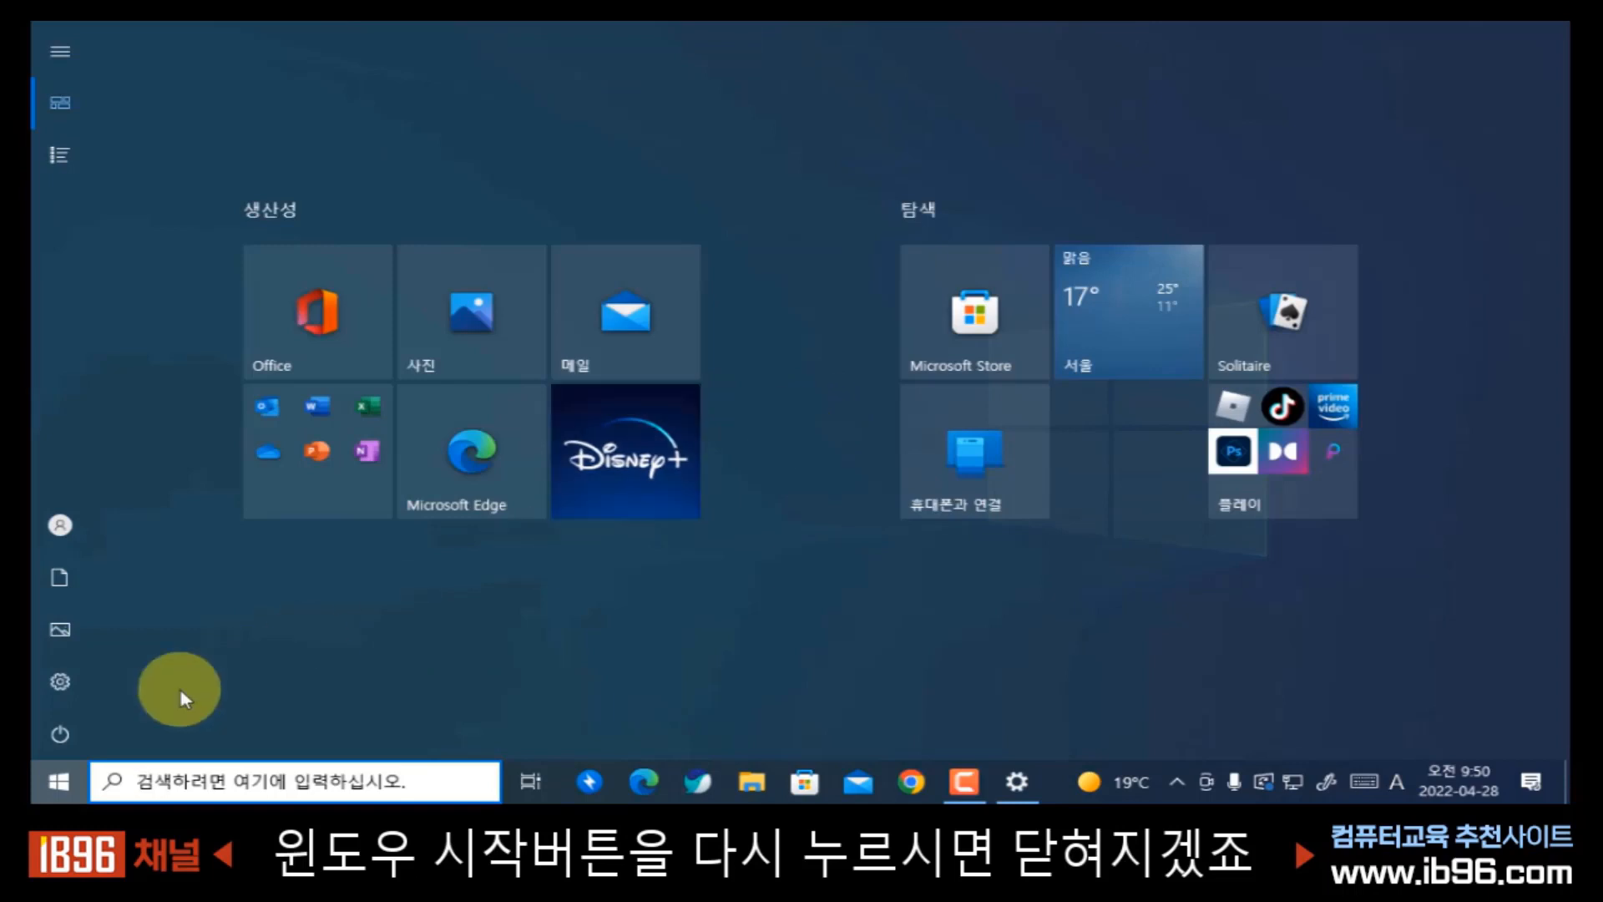
click(57, 784)
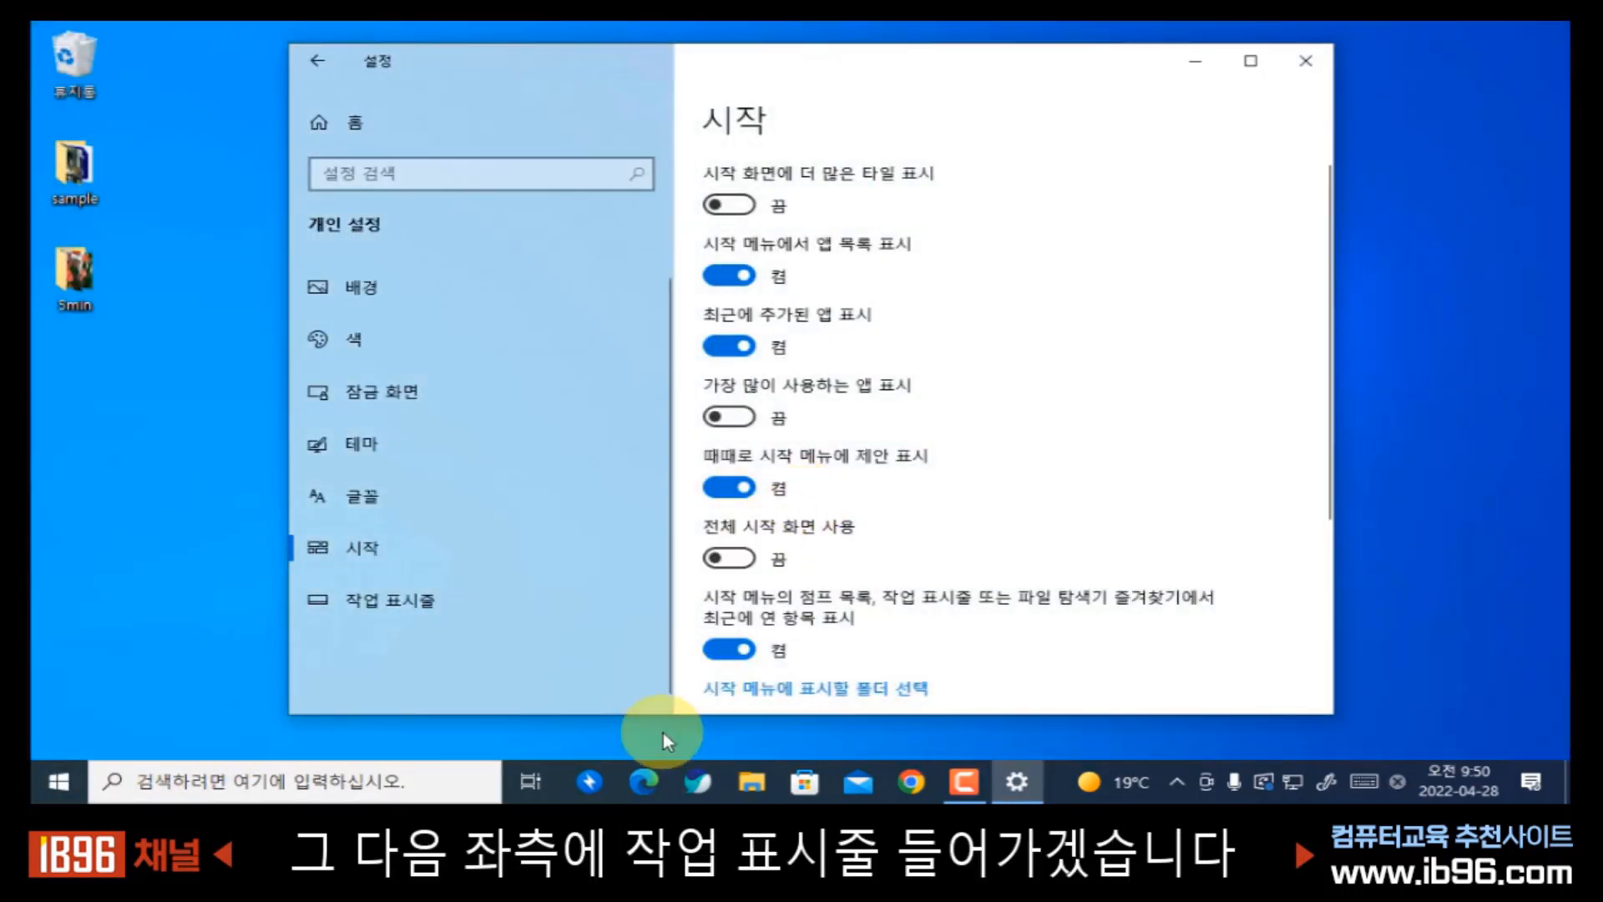
- Open the taskbar settings (작업 표시줄), turn on automatic hiding in desktop mode, and try revealing the hidden taskbar
click(382, 601)
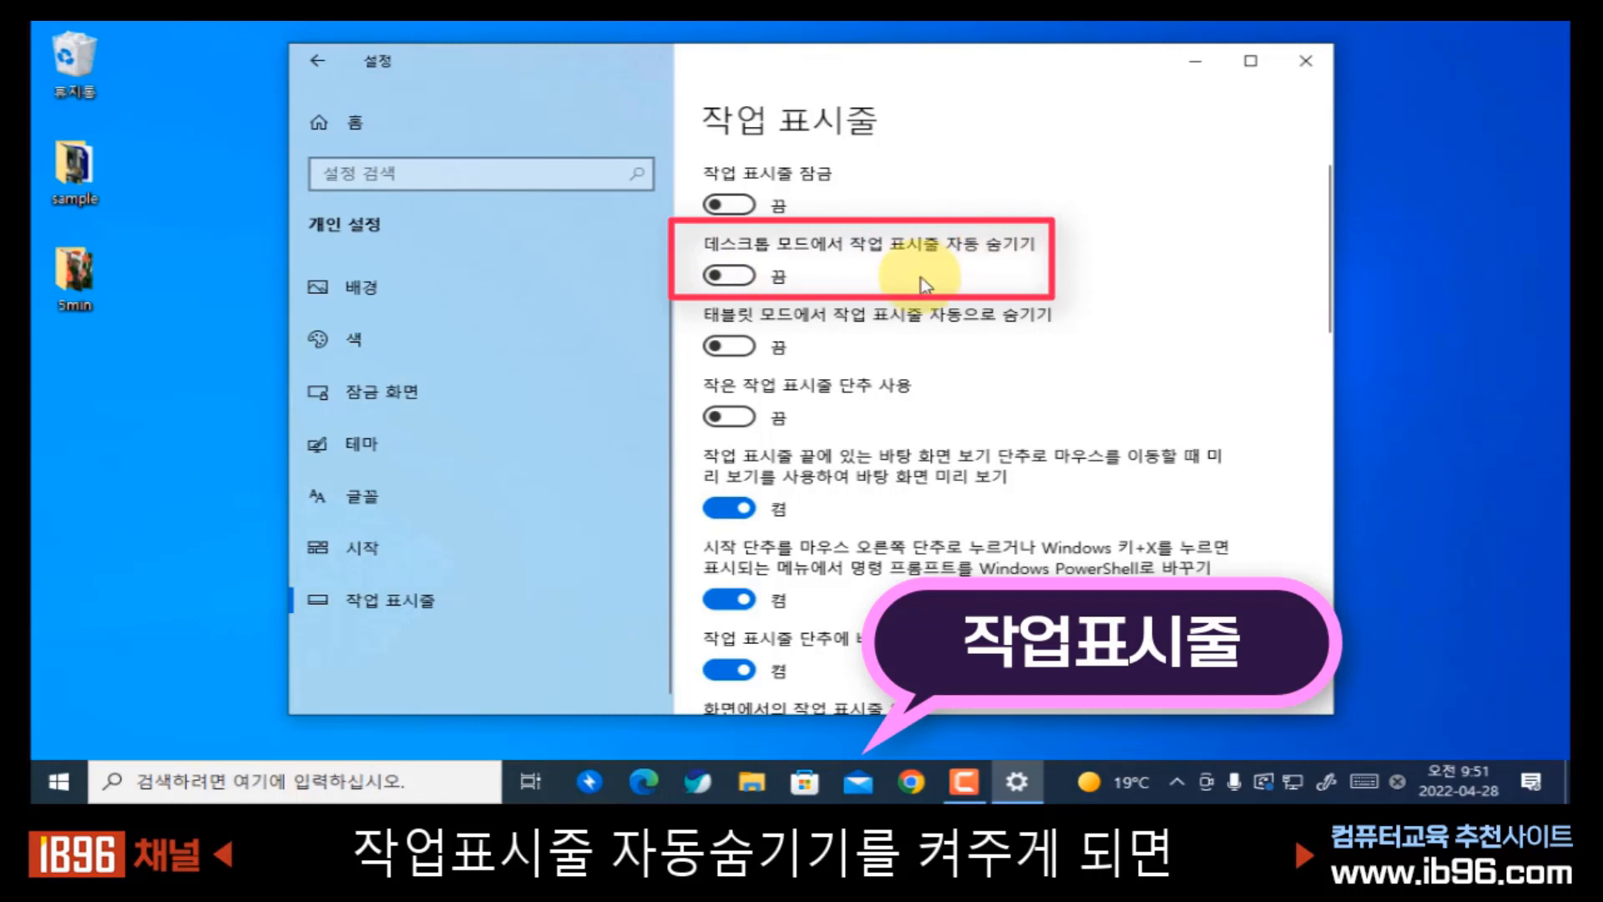
click(741, 278)
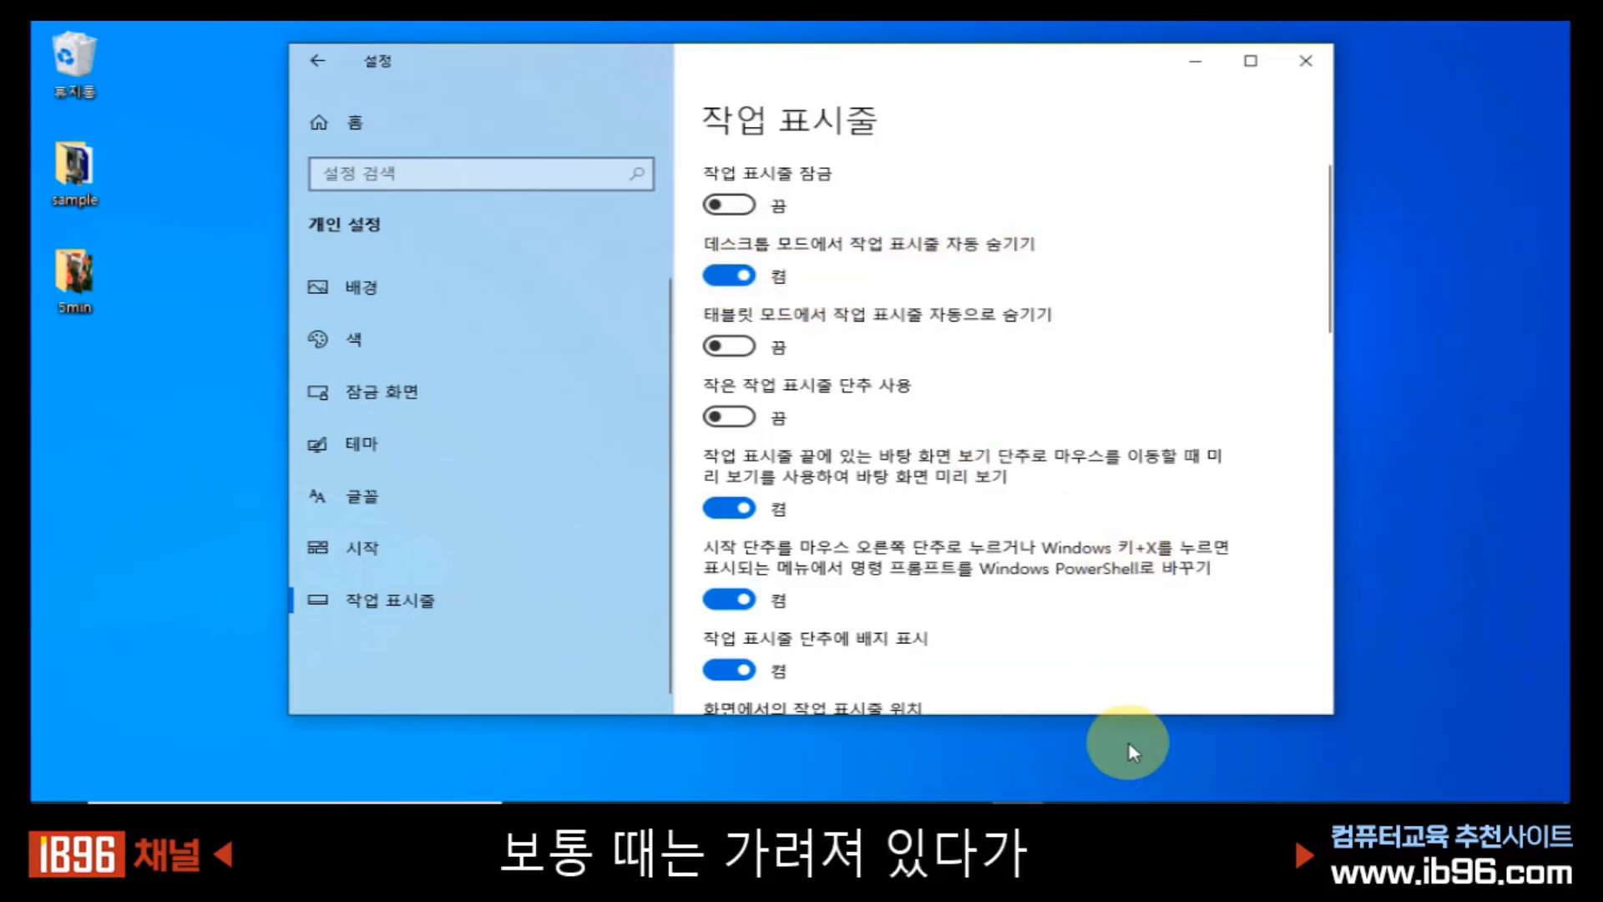
mouse_move(943, 797)
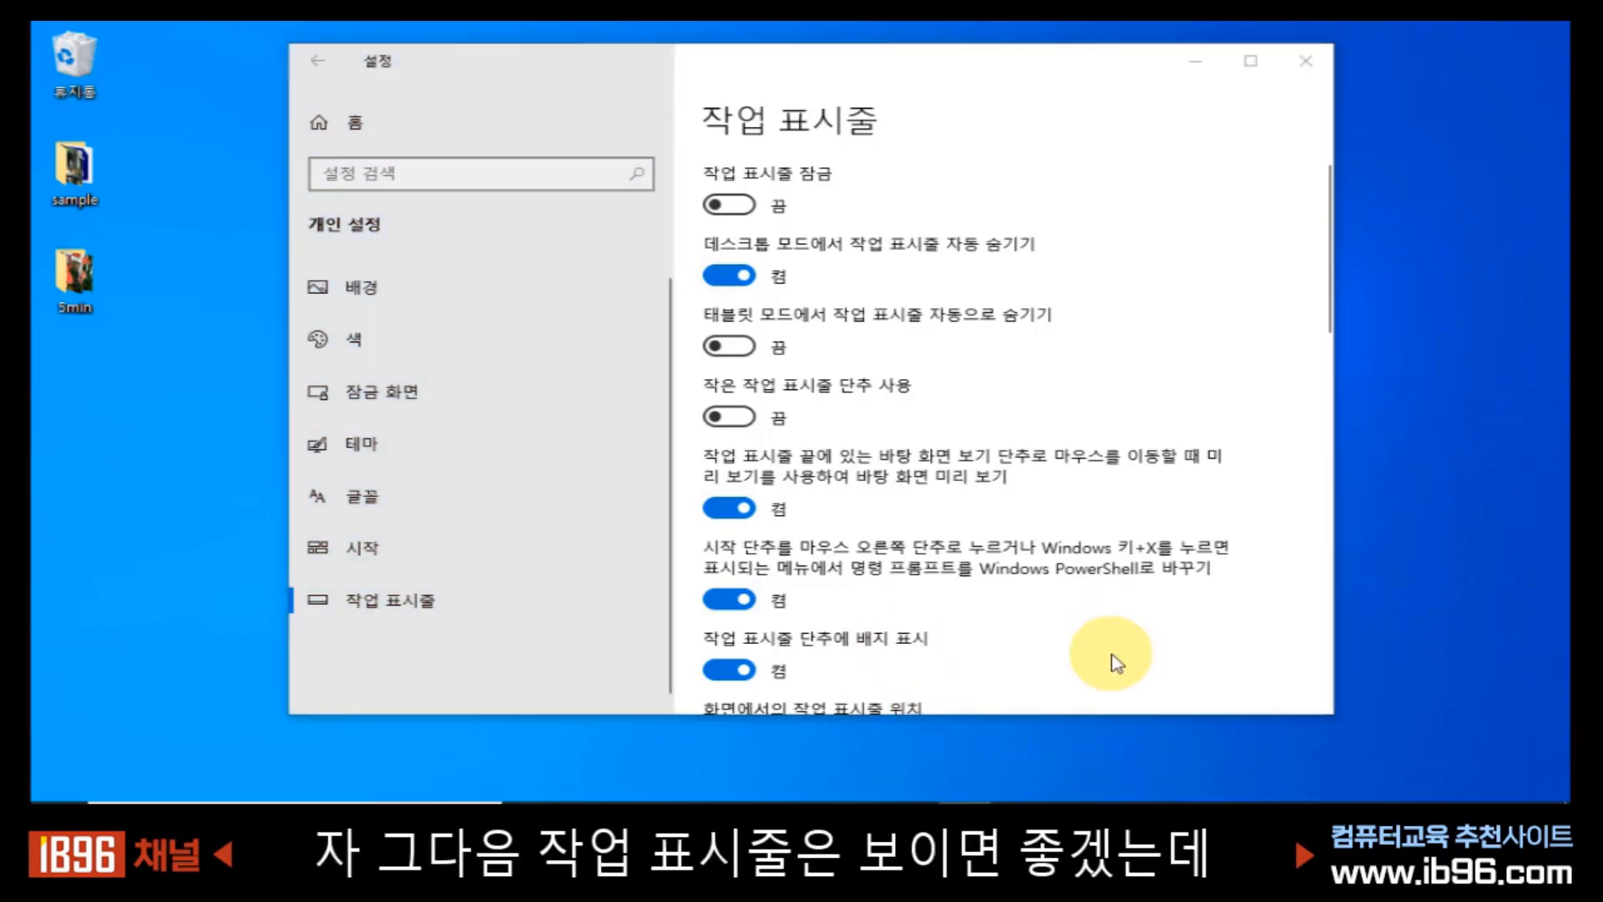
mouse_move(998, 799)
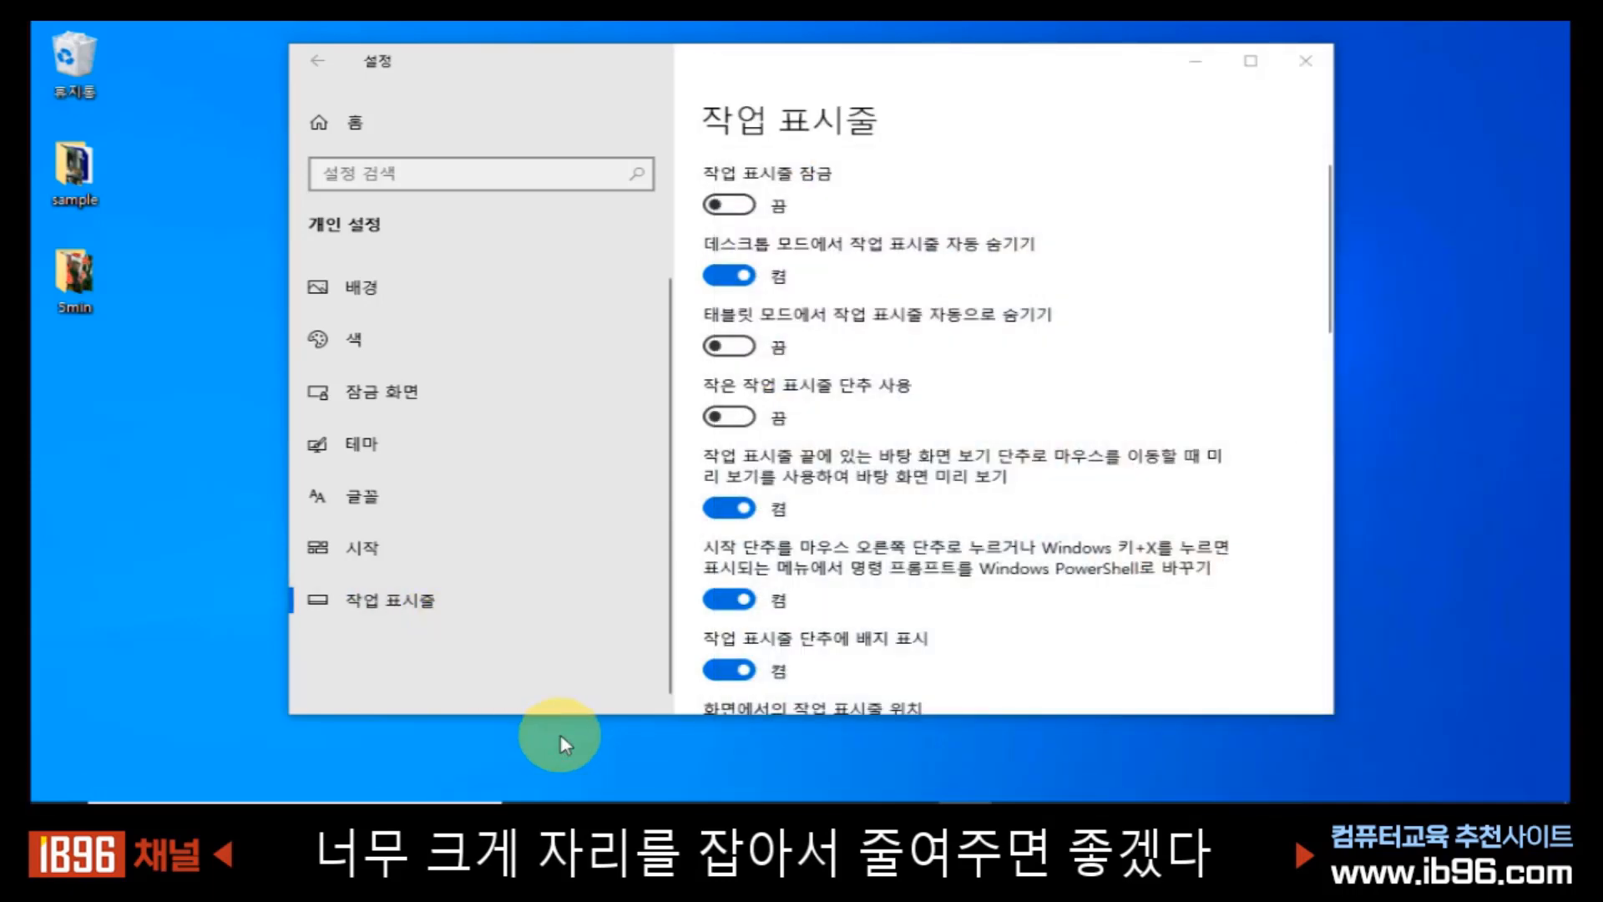
- Turn off automatic taskbar hiding in desktop mode and turn on small taskbar buttons (작은 작업 표시줄 단추 사용)
click(725, 277)
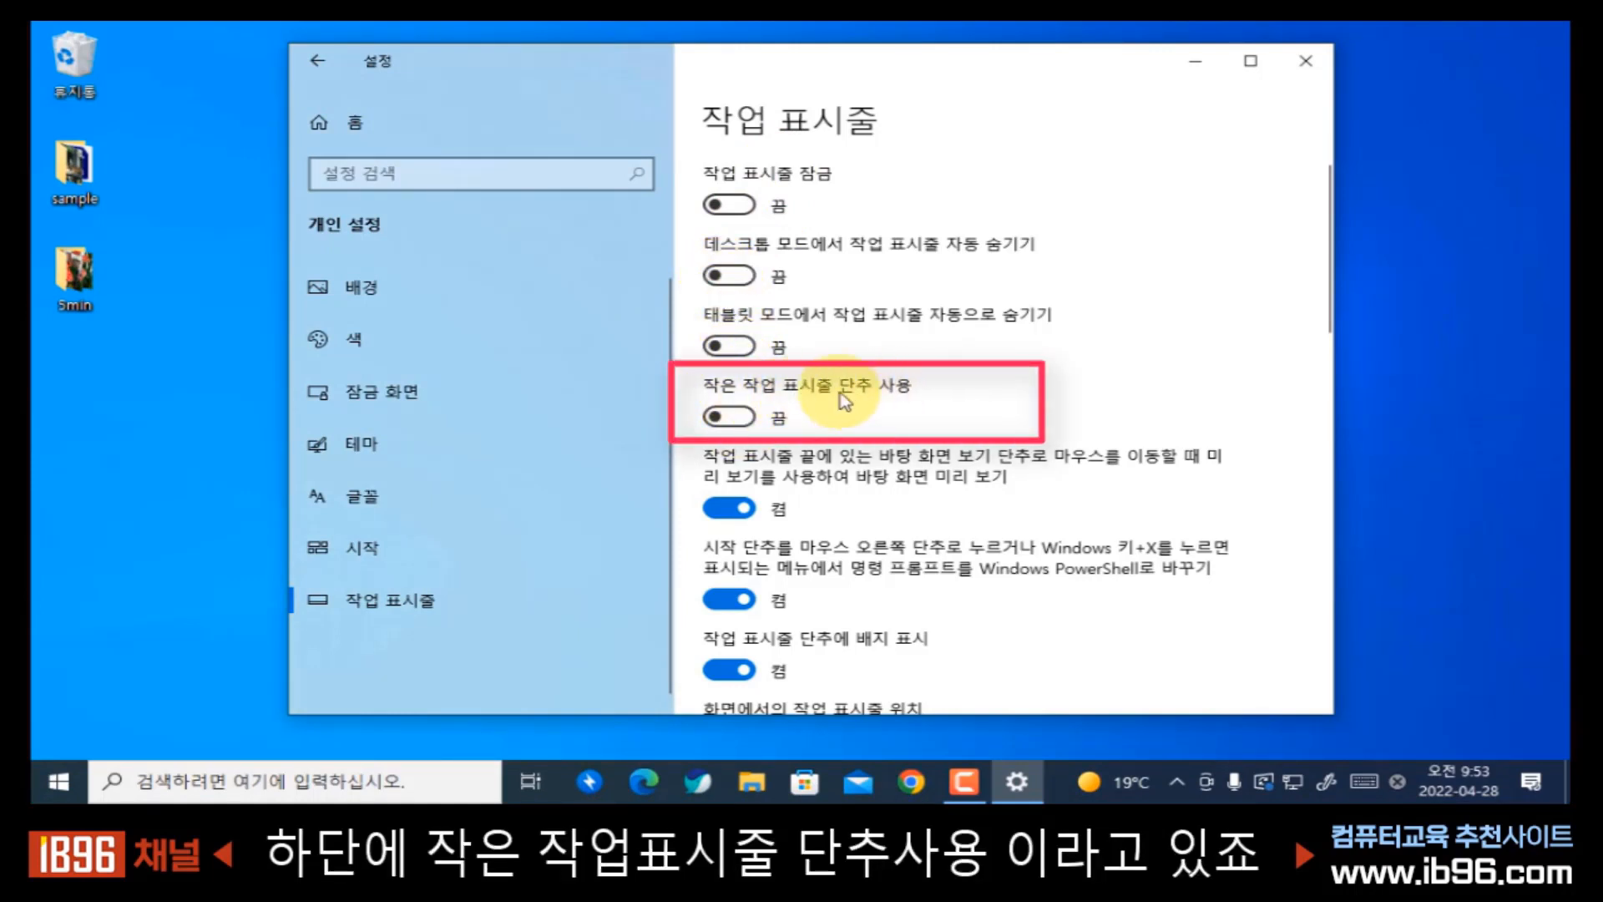
click(728, 416)
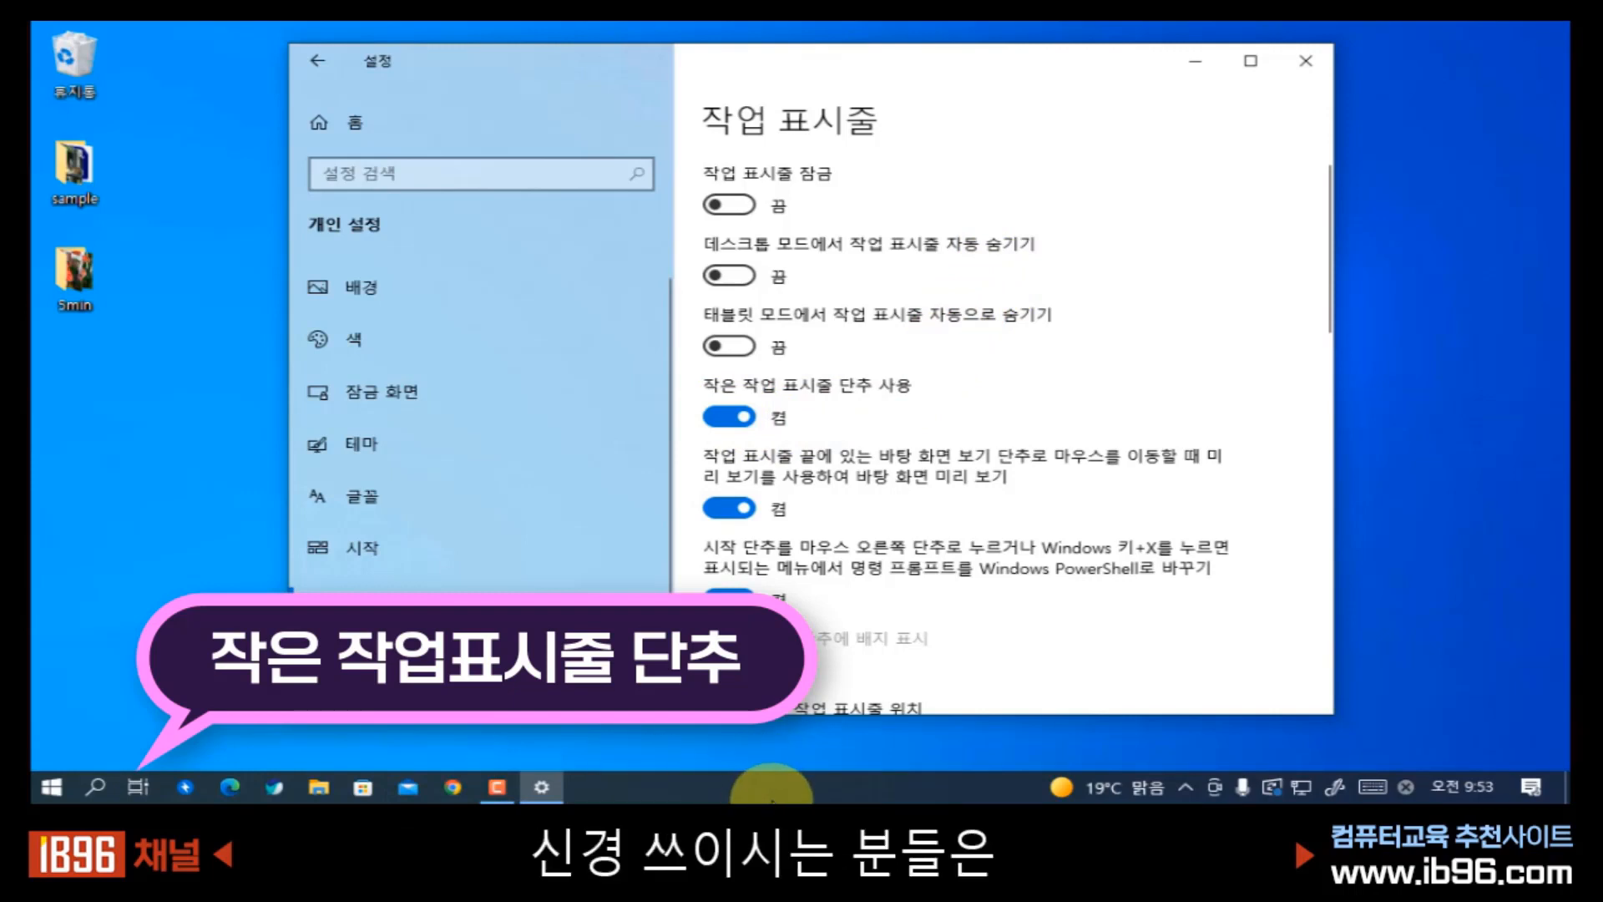
- Turn off small taskbar buttons (작은 작업 표시줄 단추 사용) and set taskbar button combining (작업 표시줄 단추 하나로 표시) to 항상, 레이블 숨기기
click(728, 416)
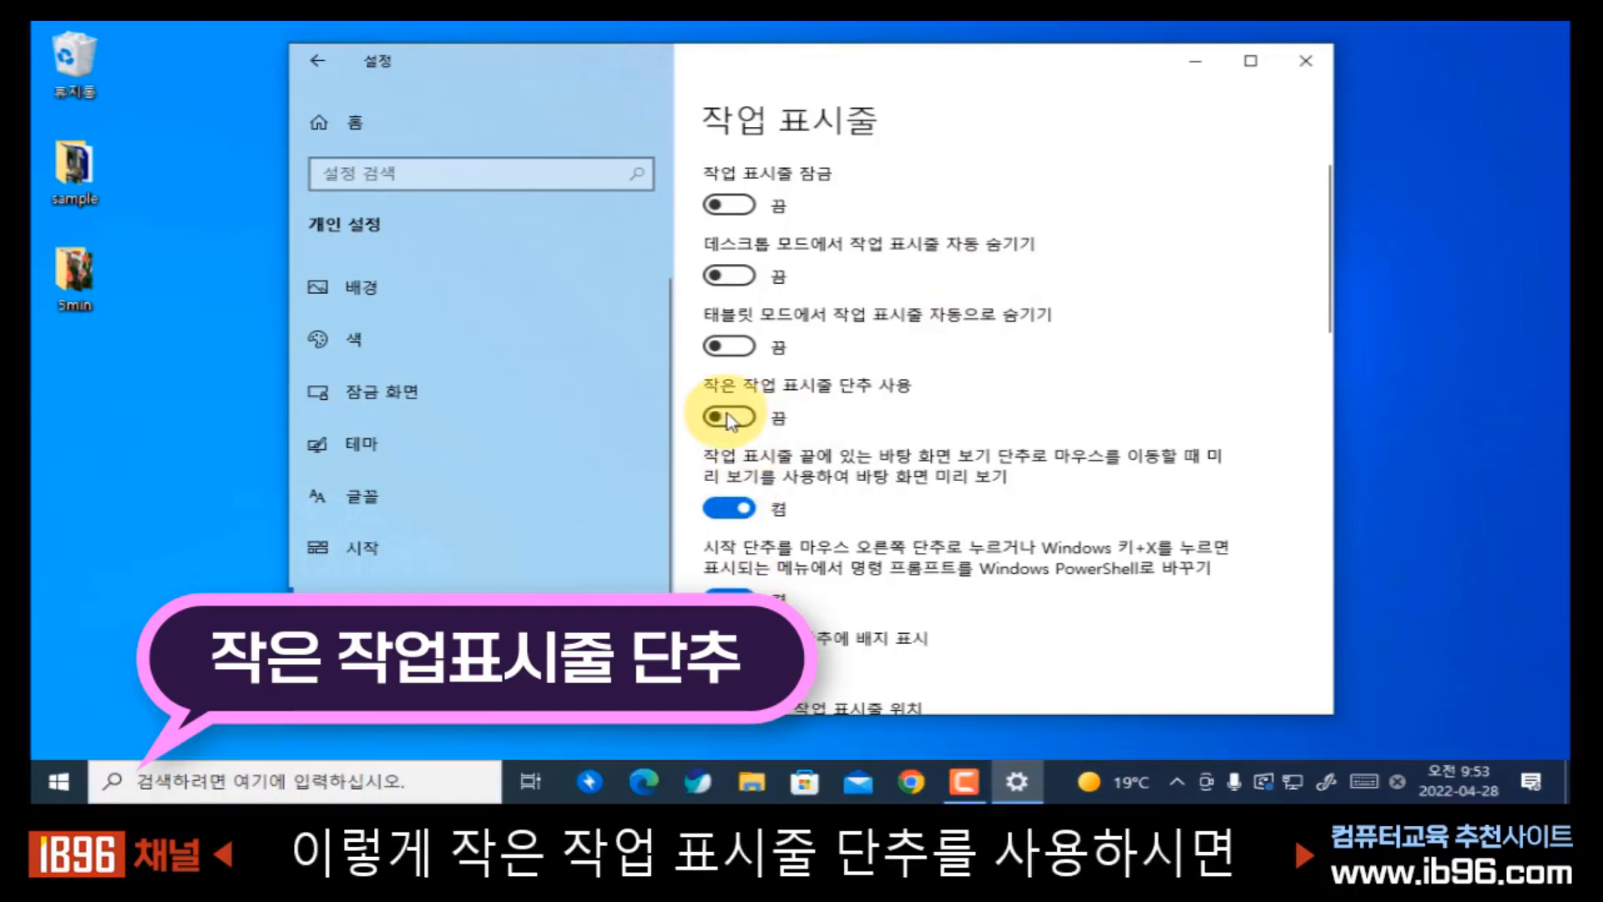
click(728, 417)
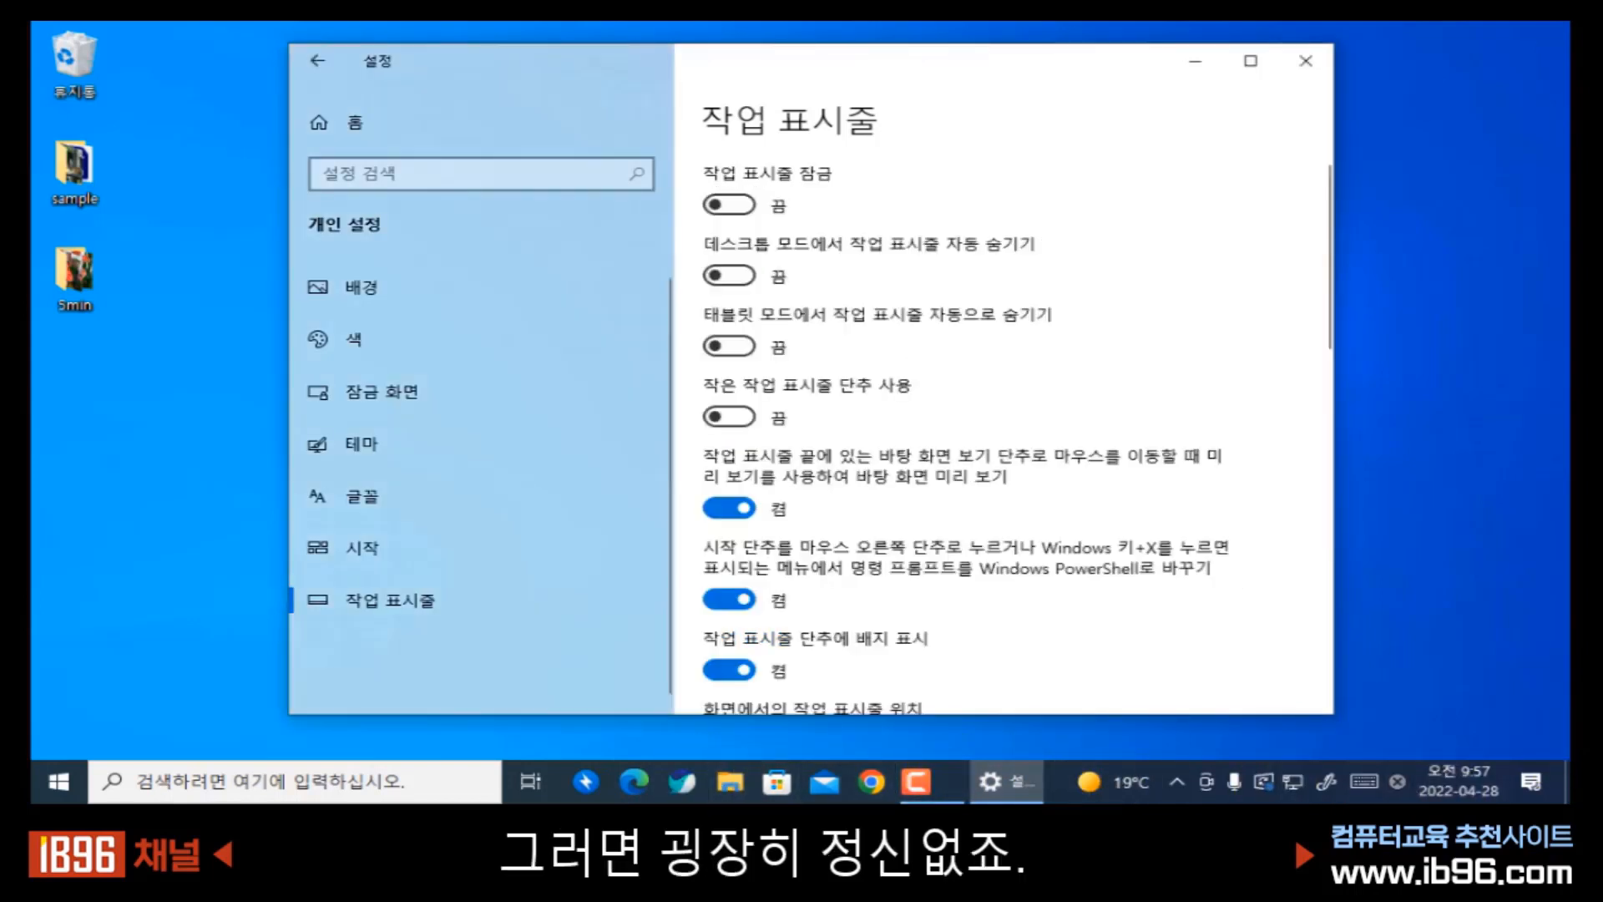
scroll(876, 516, down, 3)
scroll(873, 519, down, 1)
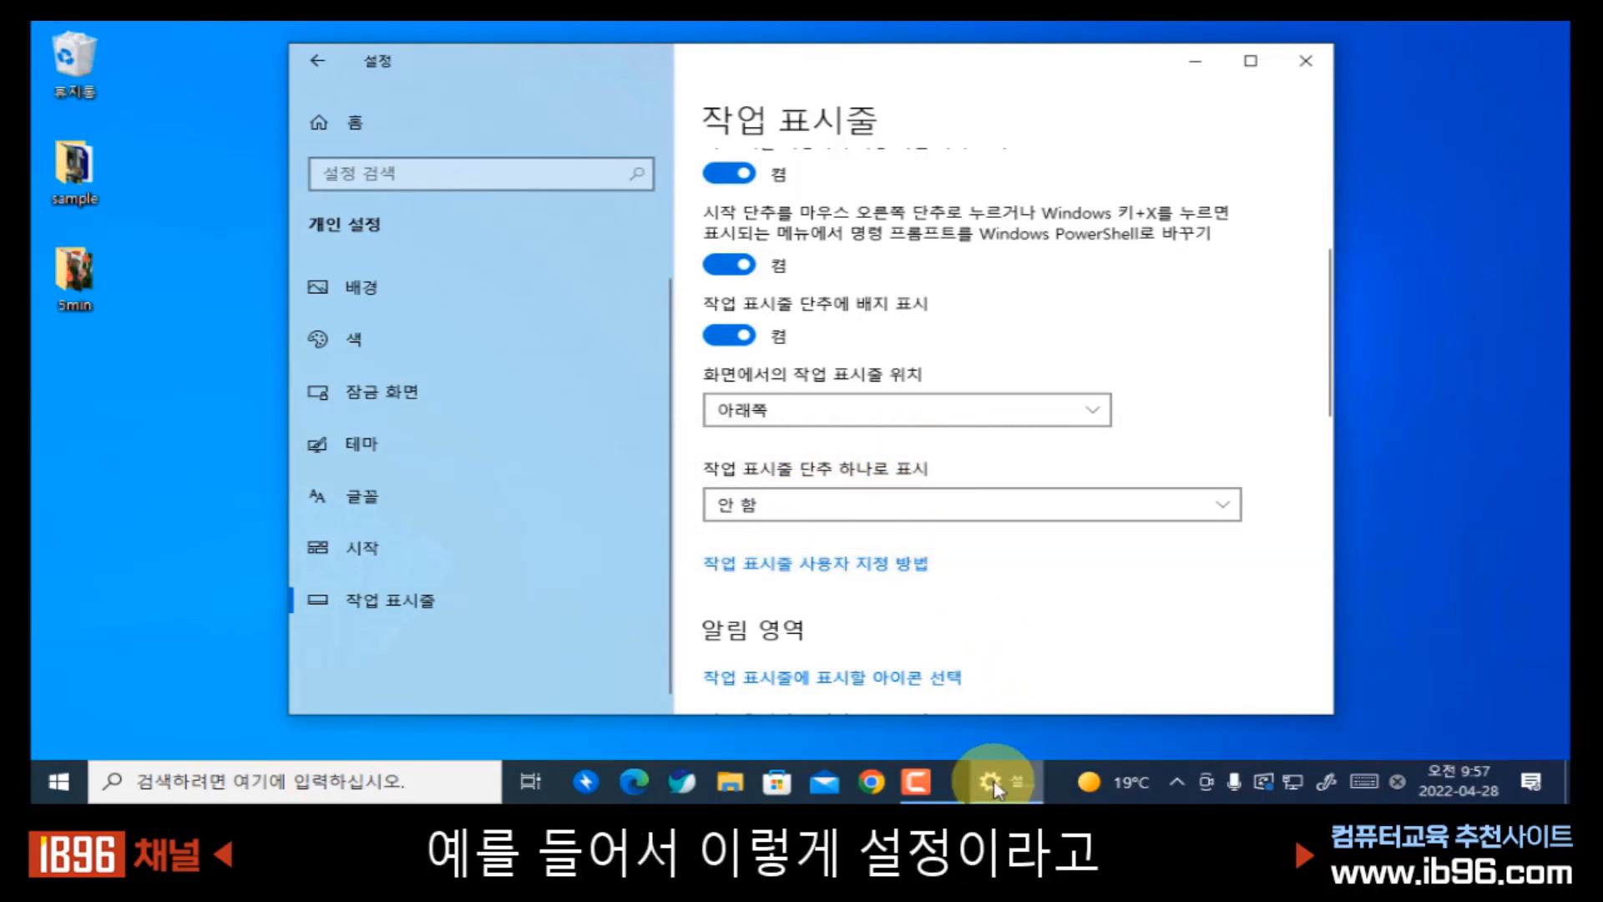
mouse_move(1020, 789)
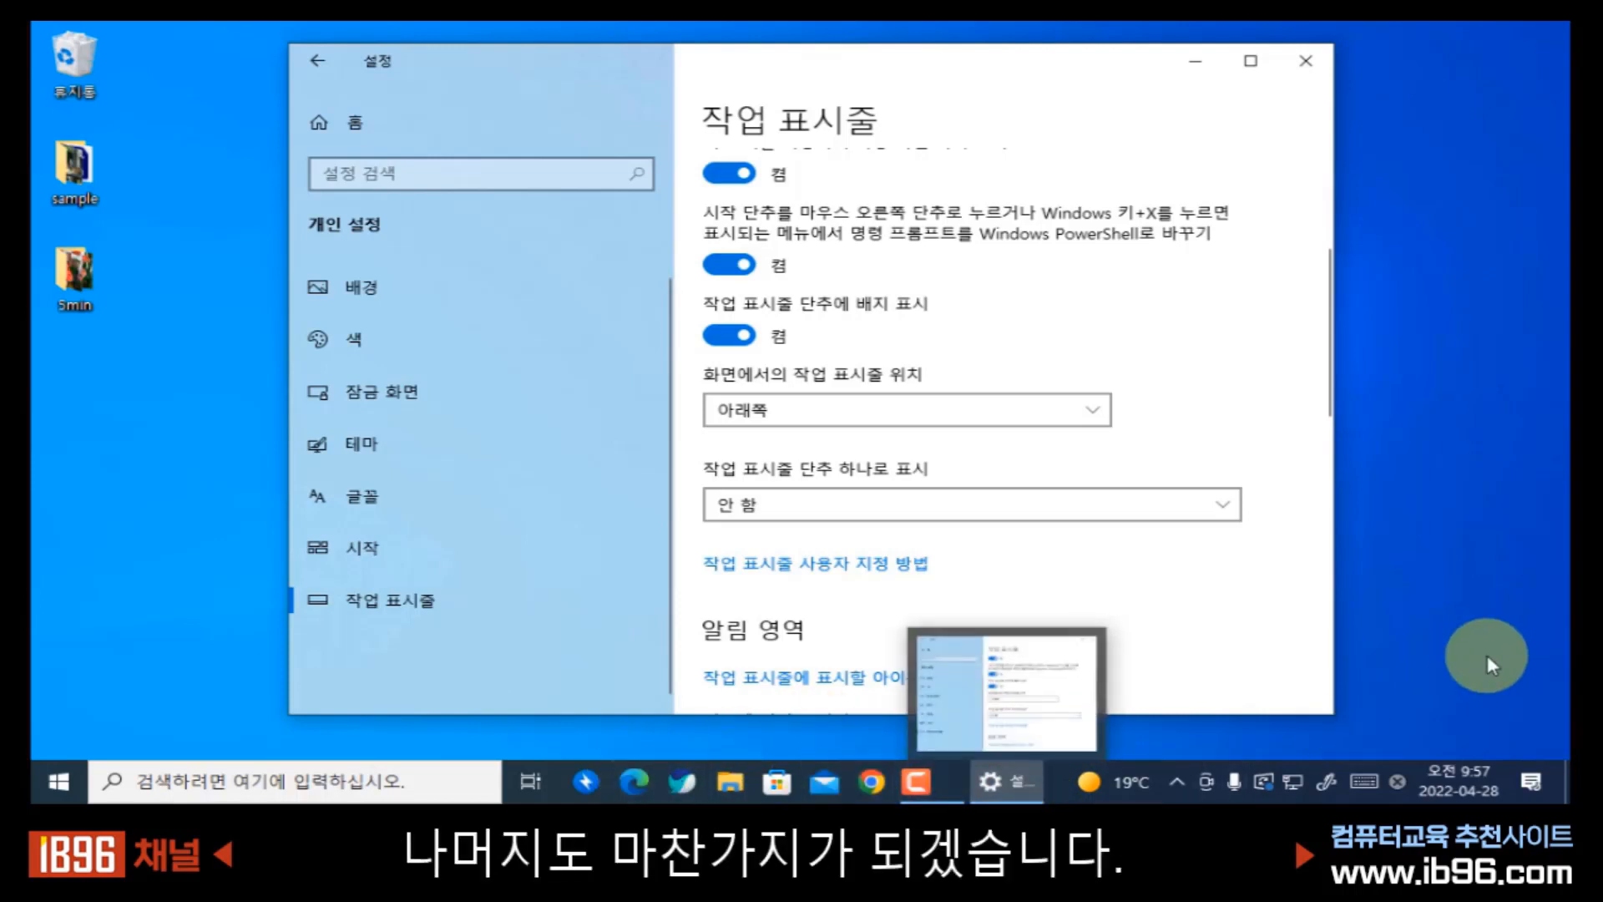
click(1136, 509)
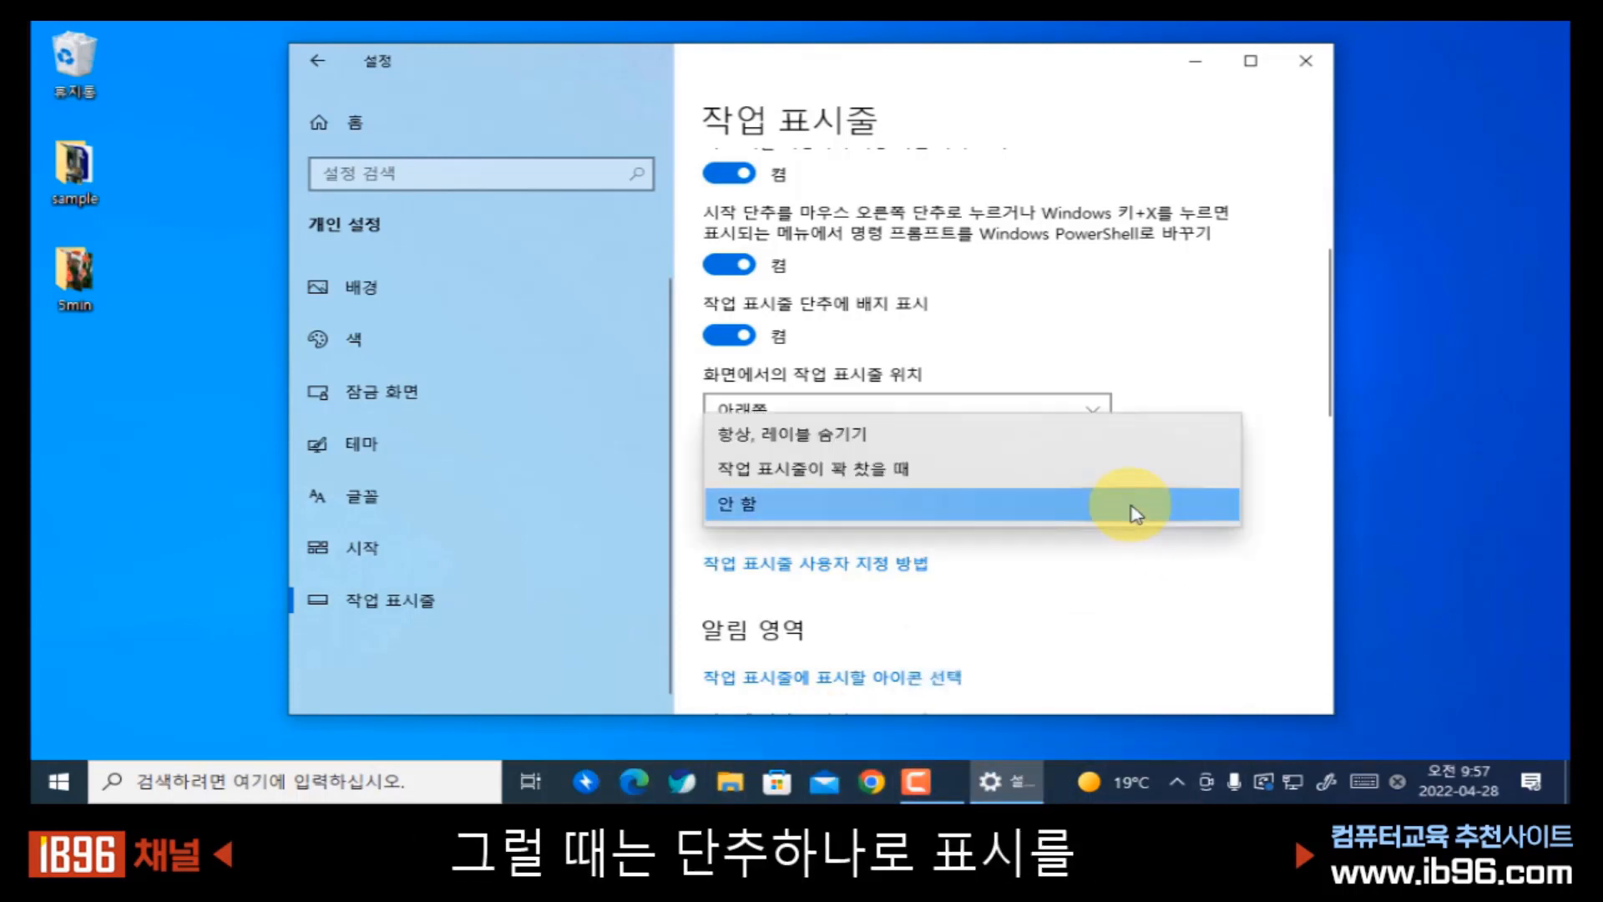
click(872, 442)
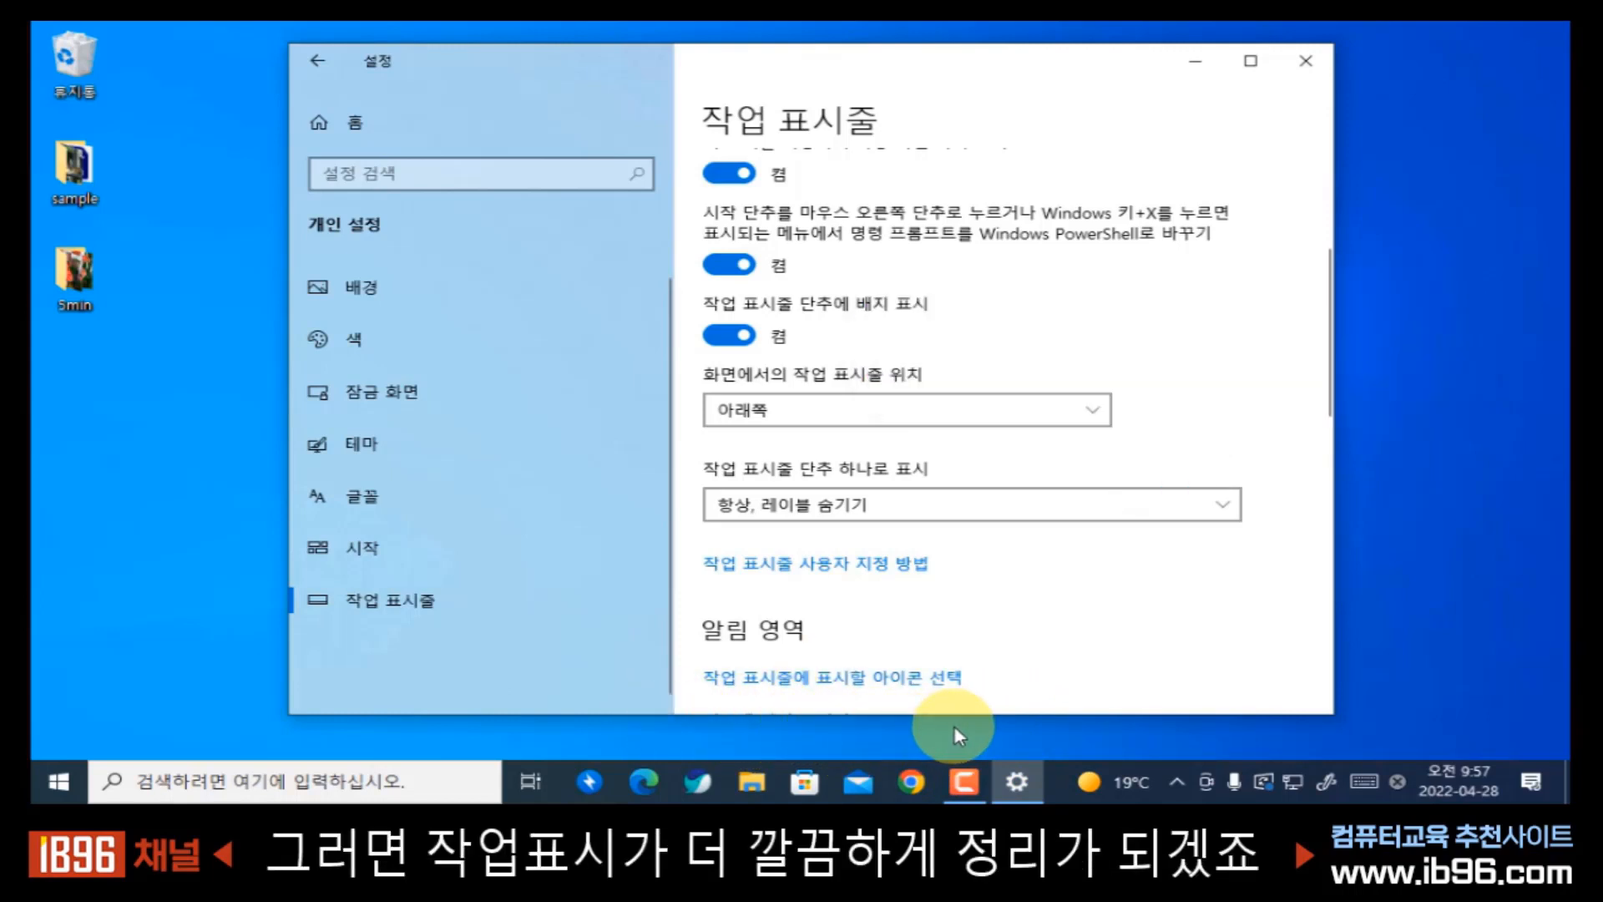
- Open the selection of icons shown on the taskbar (작업 표시줄에 표시할 아이콘 선택) and switch off the 지금 모임 시작 icon
scroll(1041, 623, down, 2)
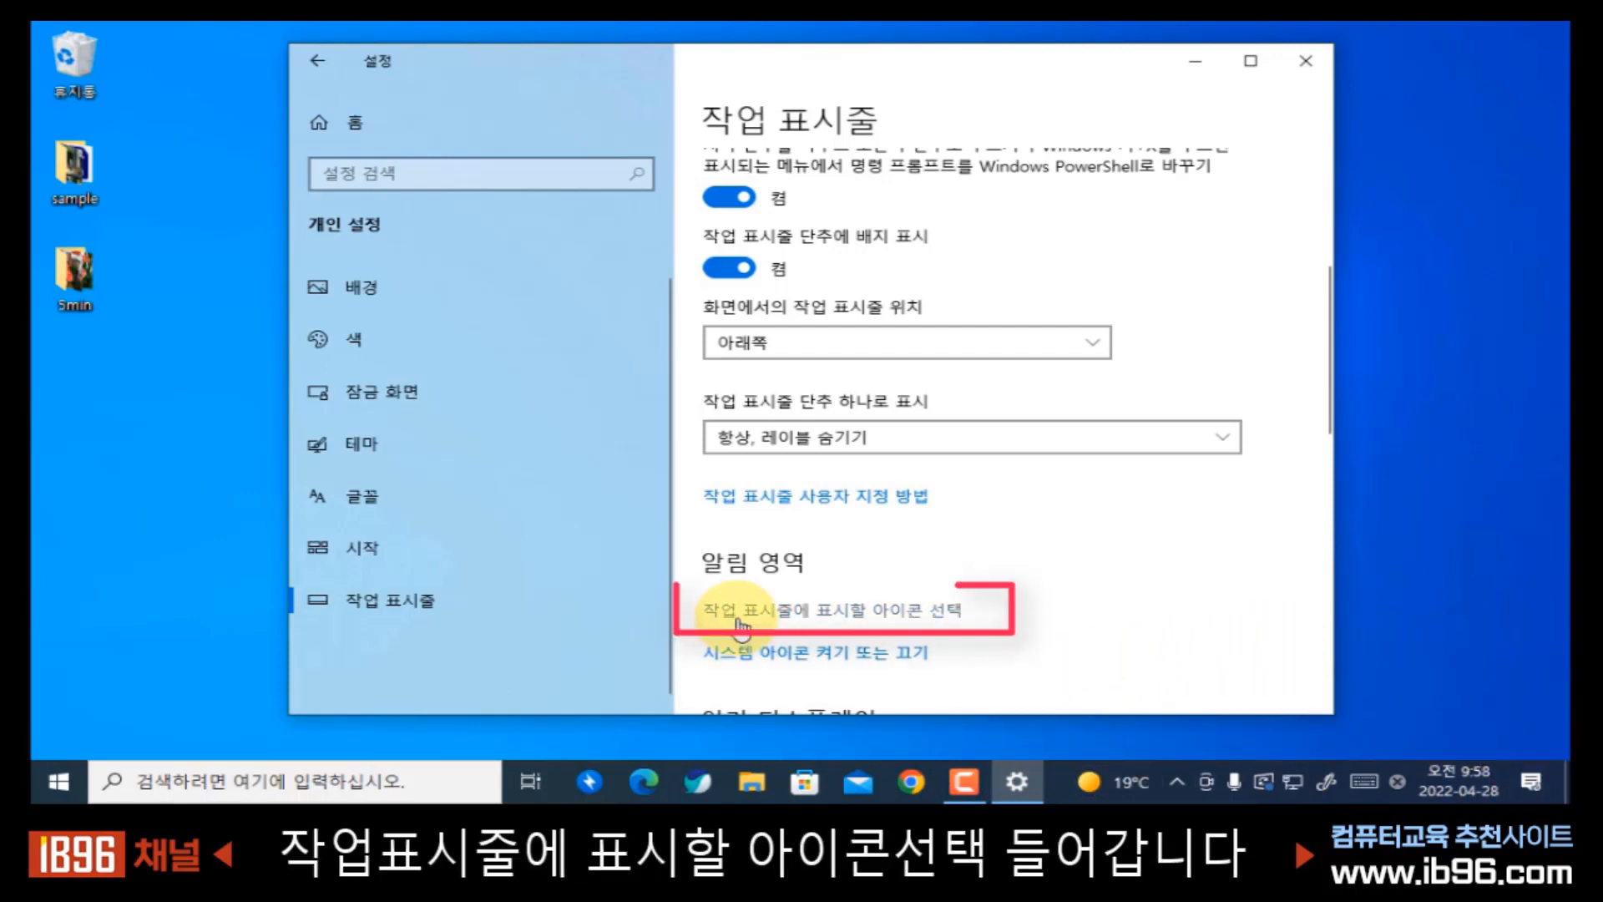
click(948, 618)
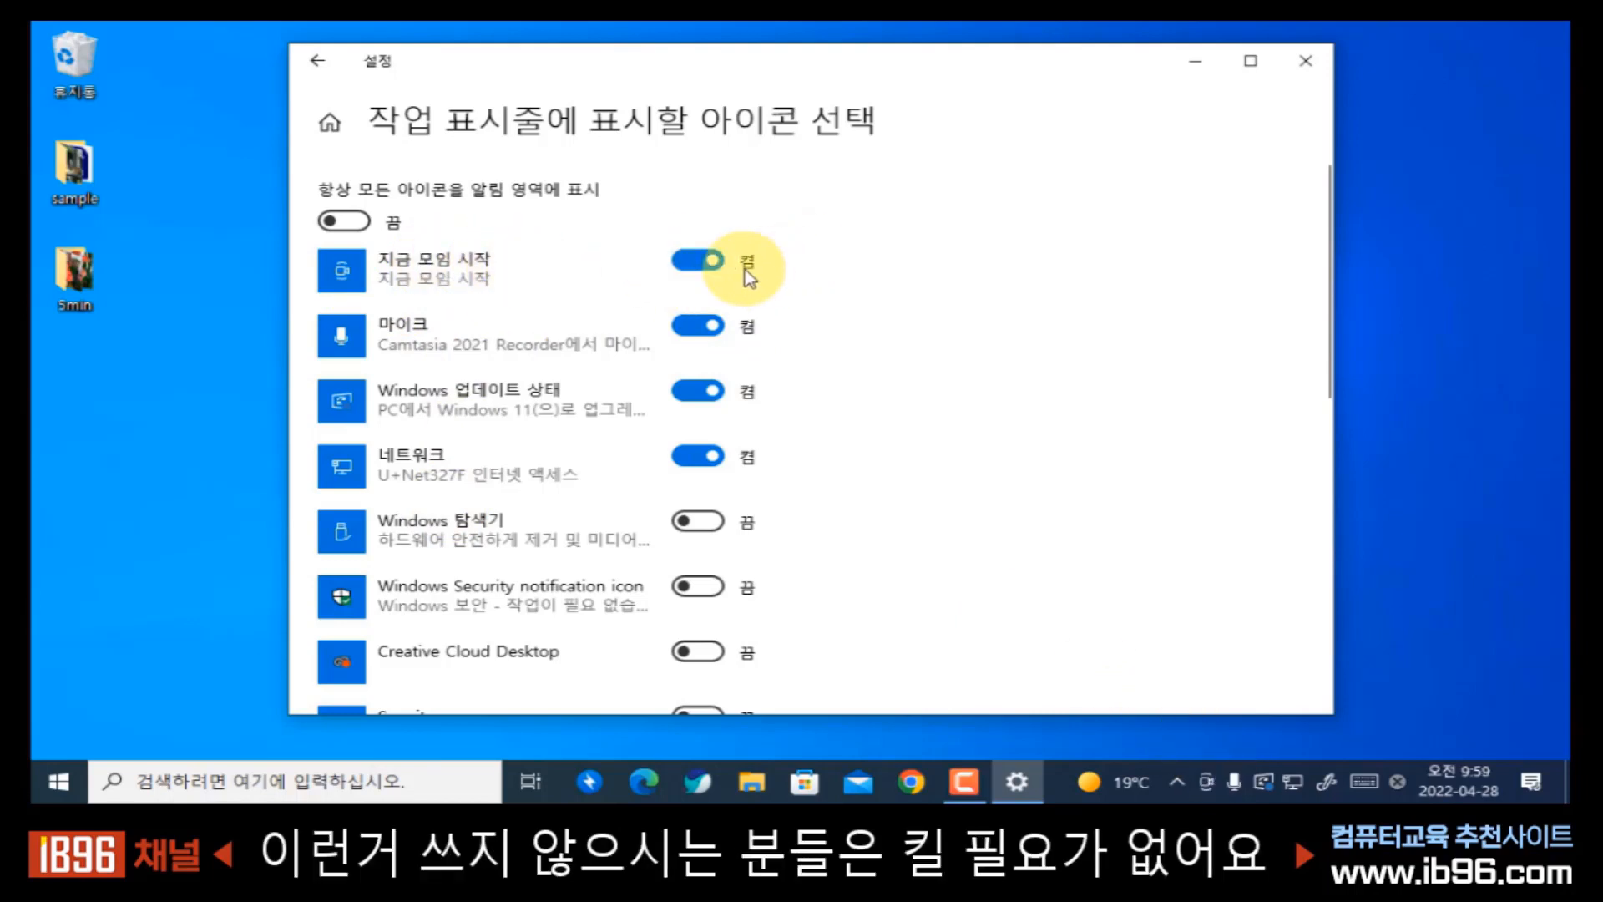
click(701, 260)
scroll(801, 263, down, 1)
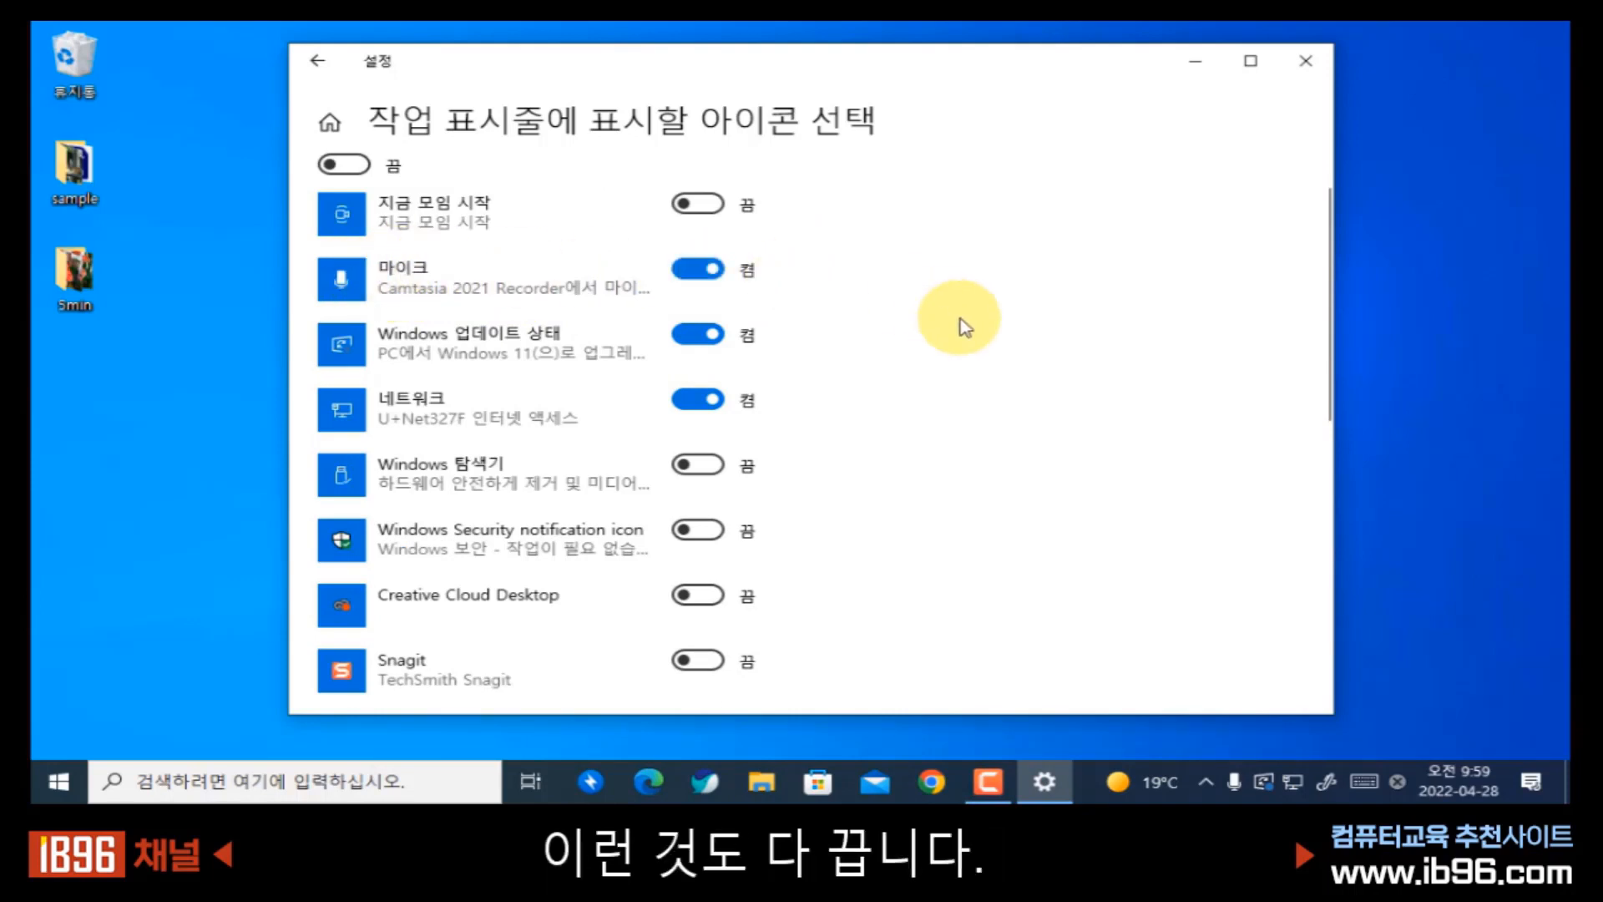
scroll(602, 404, up, 1)
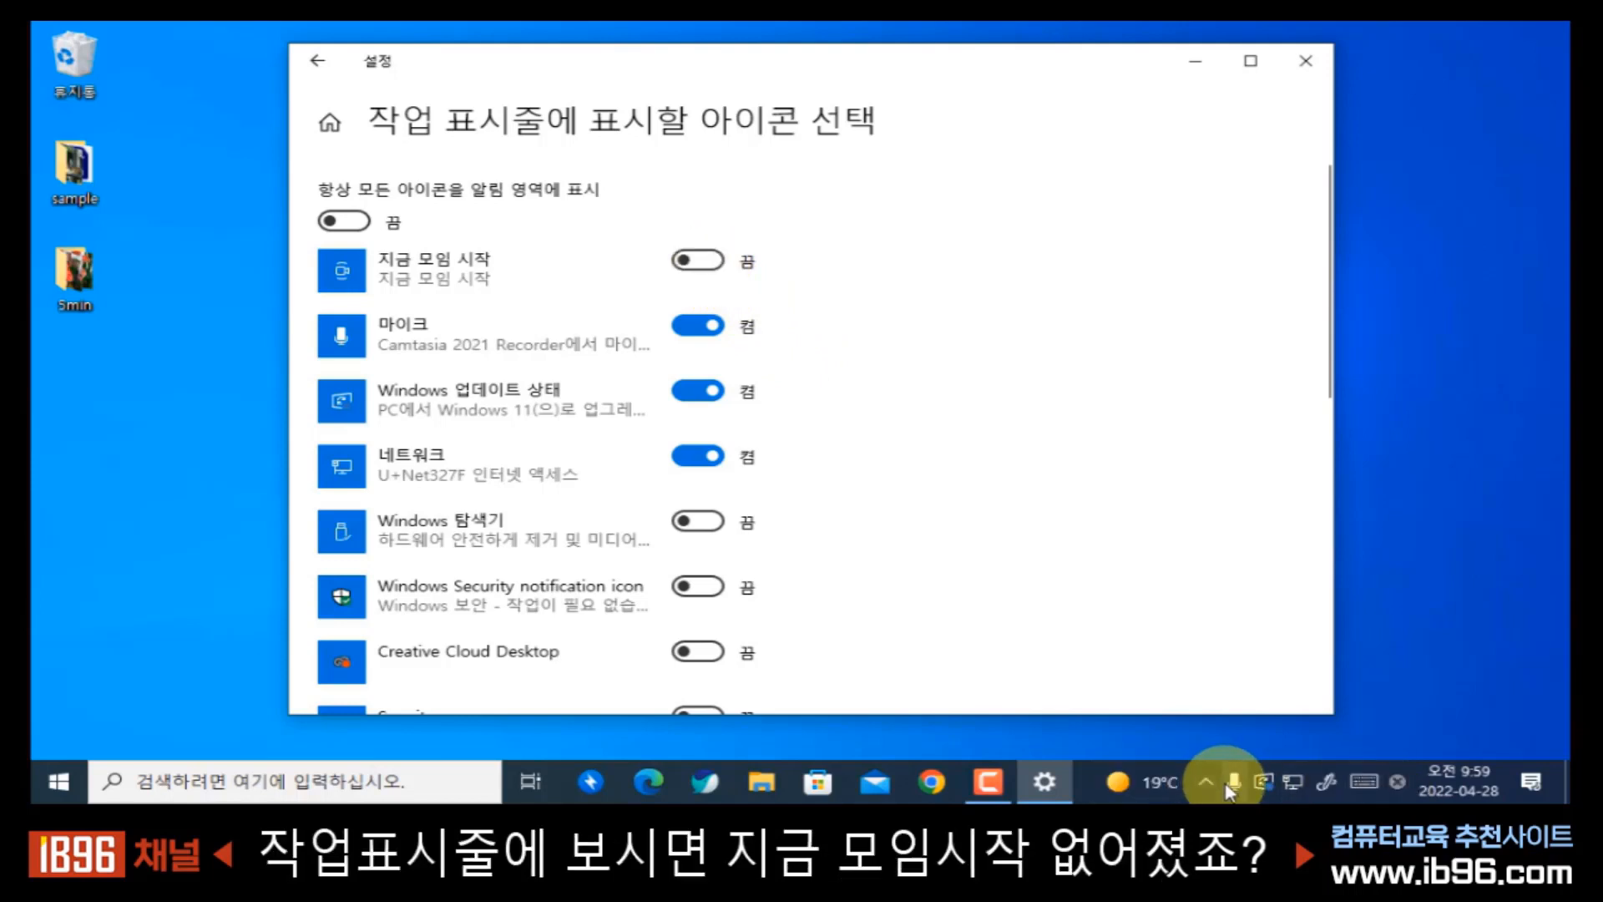
click(709, 262)
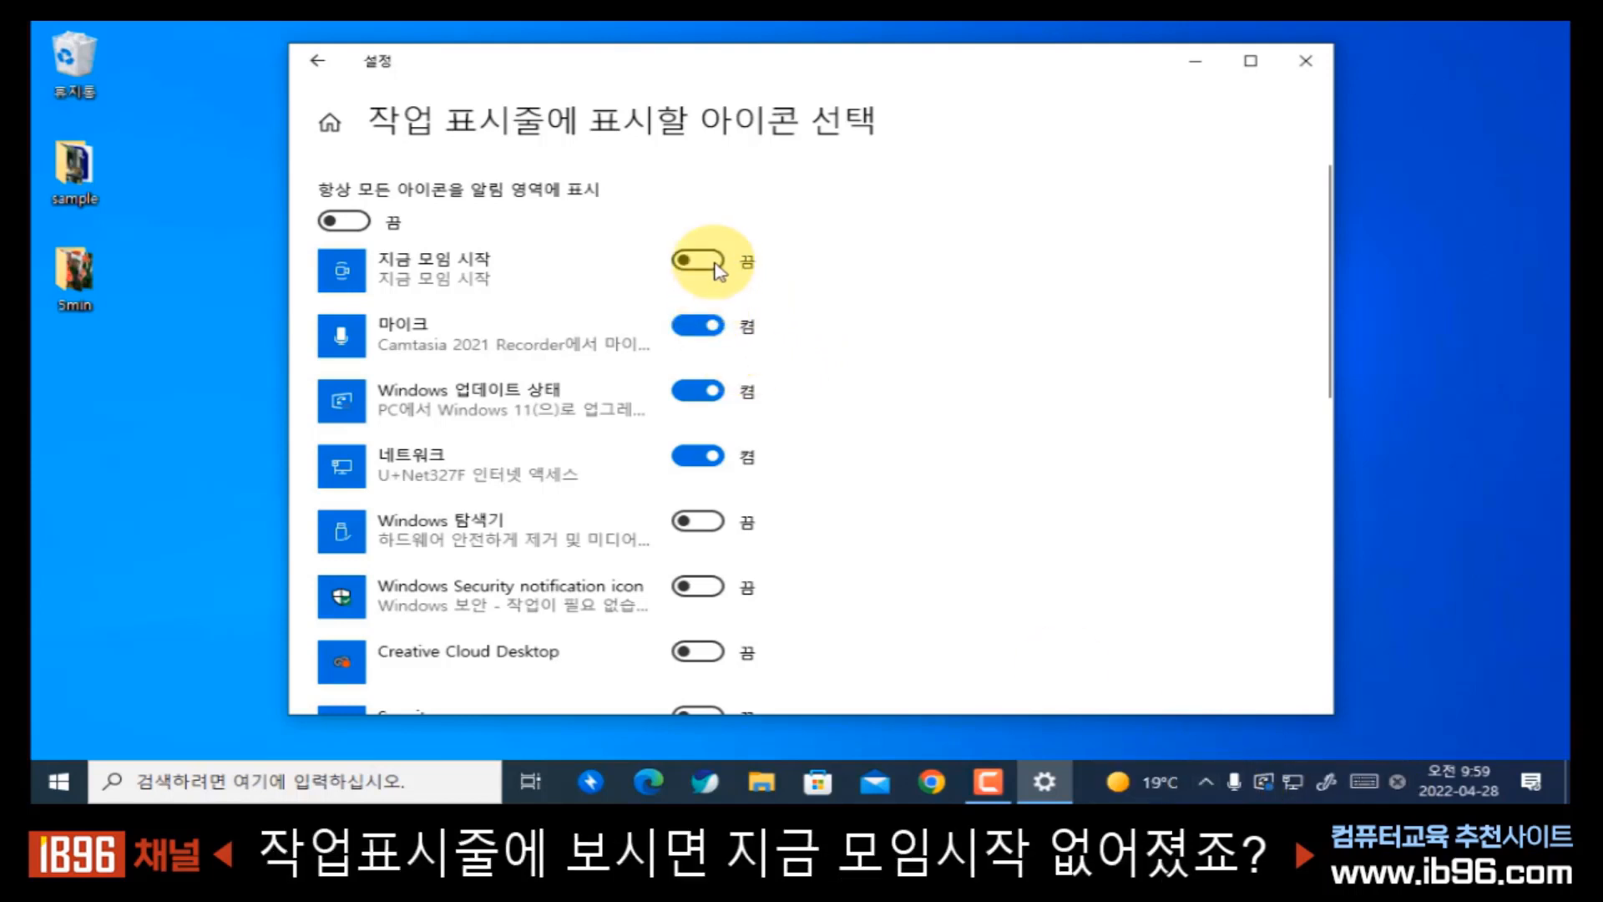
click(714, 264)
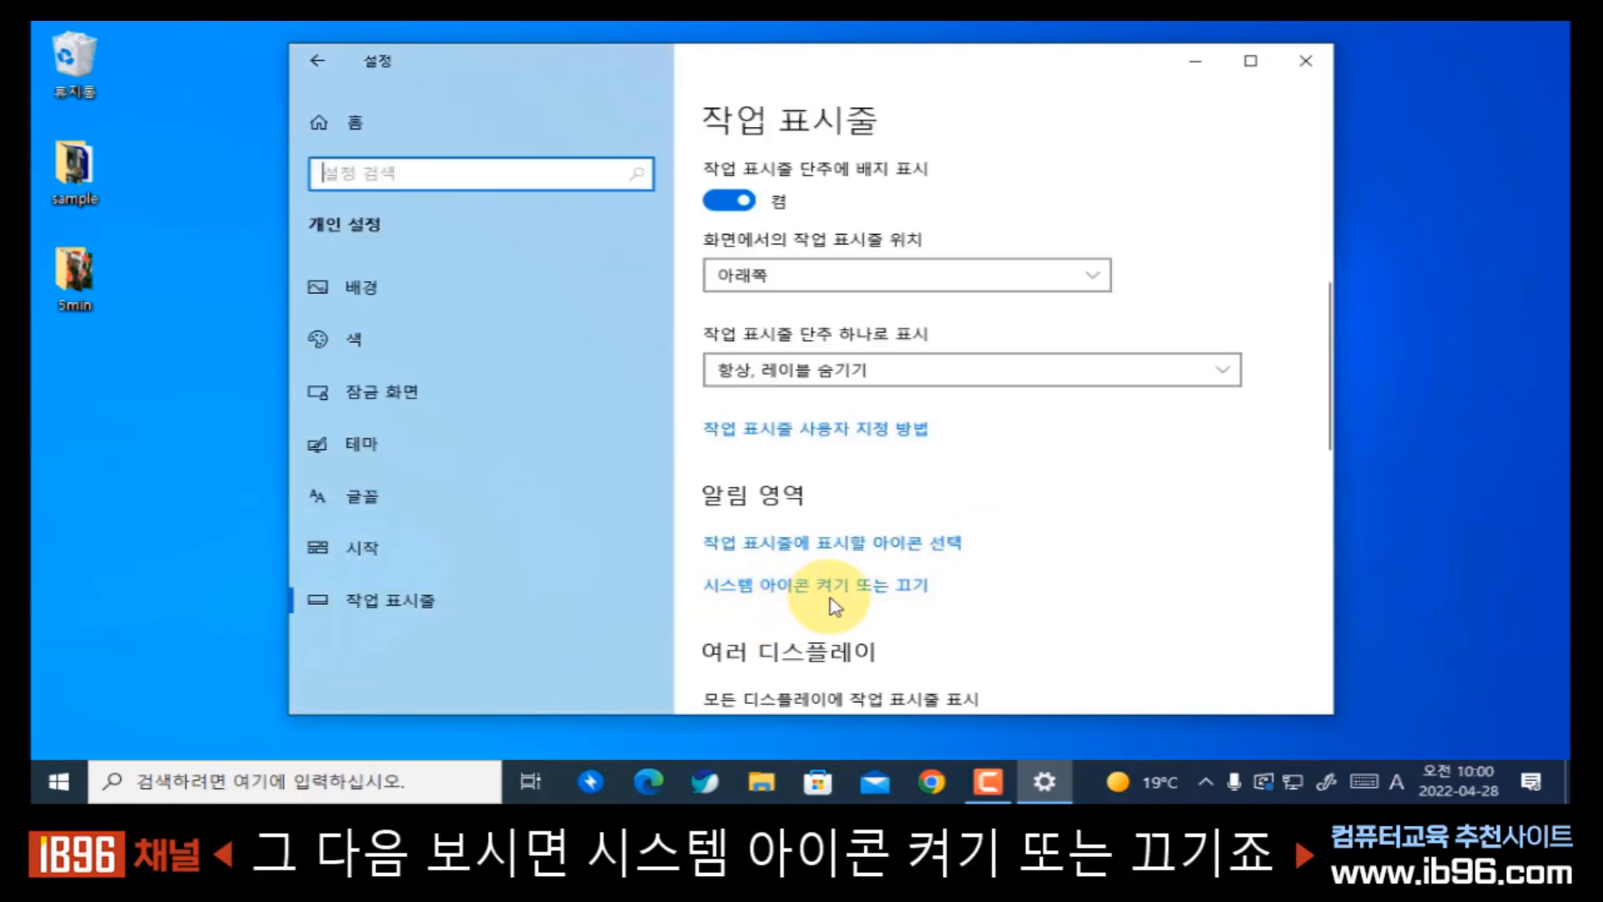
- Open the system icon settings (시스템 아이콘 켜기 또는 끄기) and toggle the clock icon (시계) off and back on
click(881, 595)
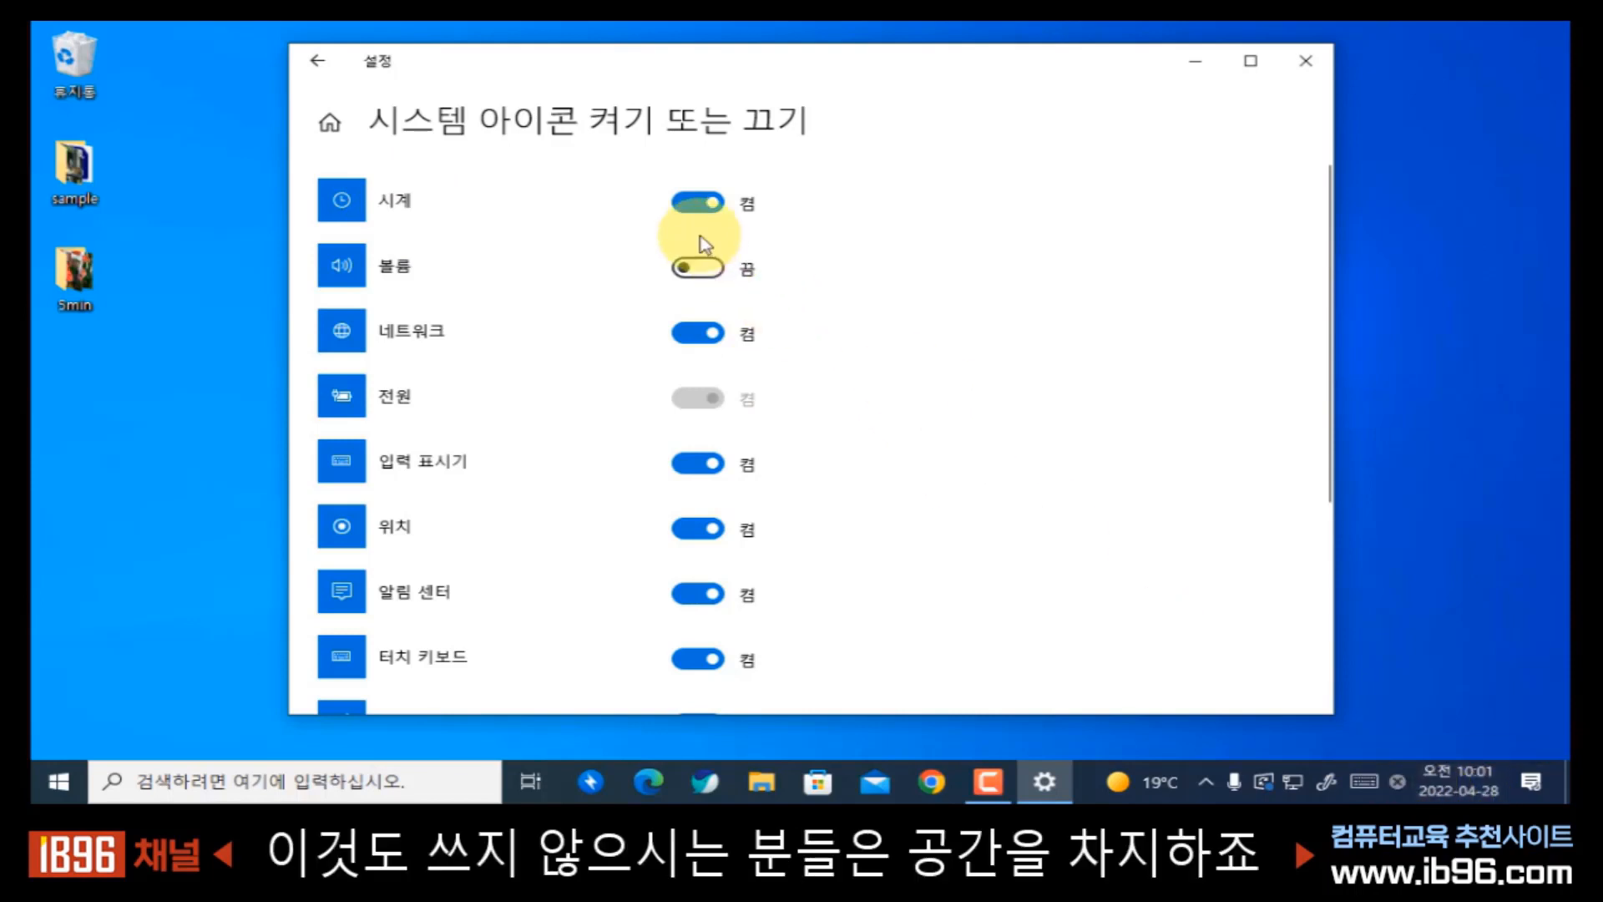
click(686, 203)
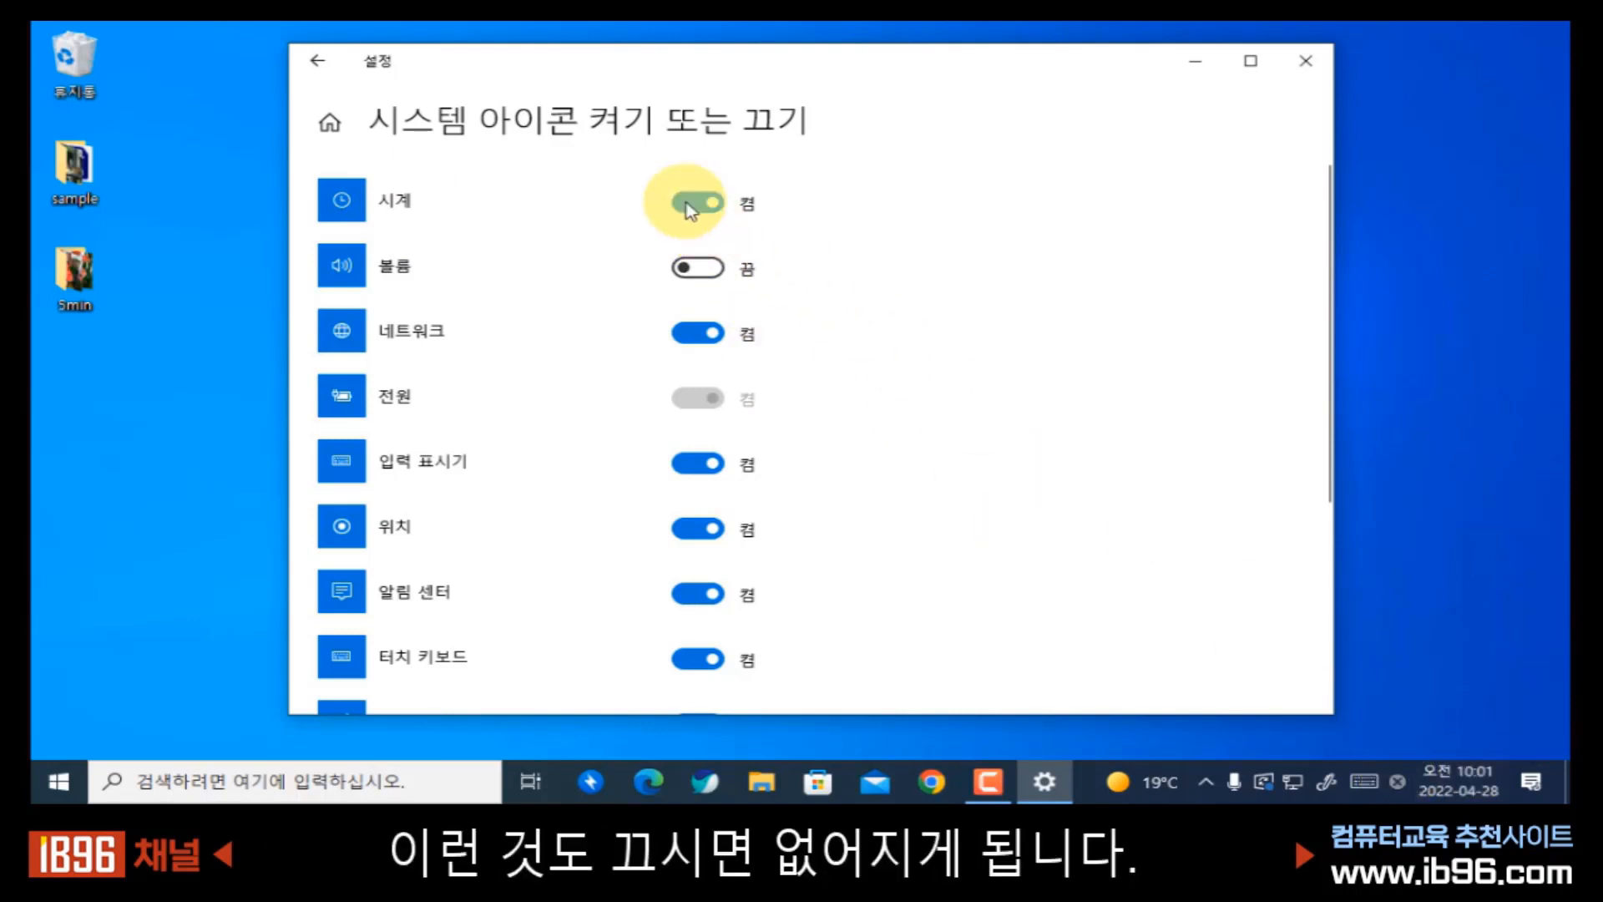
click(686, 203)
- Turn off the 터치 키보드 and Windows Ink 작업 영역 system icons
scroll(927, 284, down, 3)
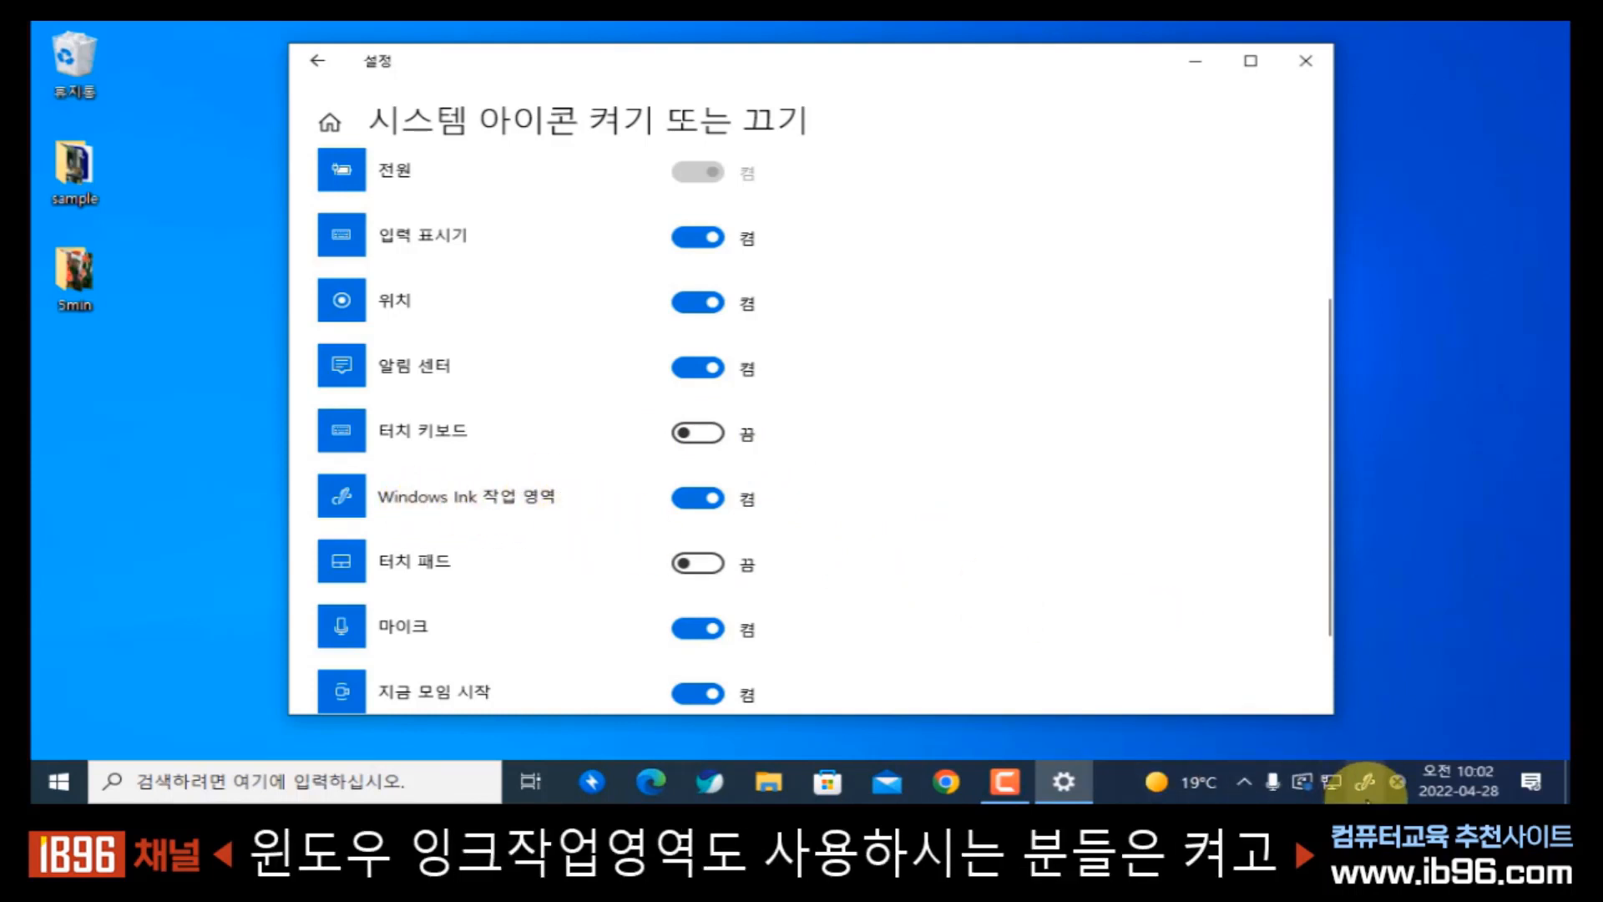
click(683, 501)
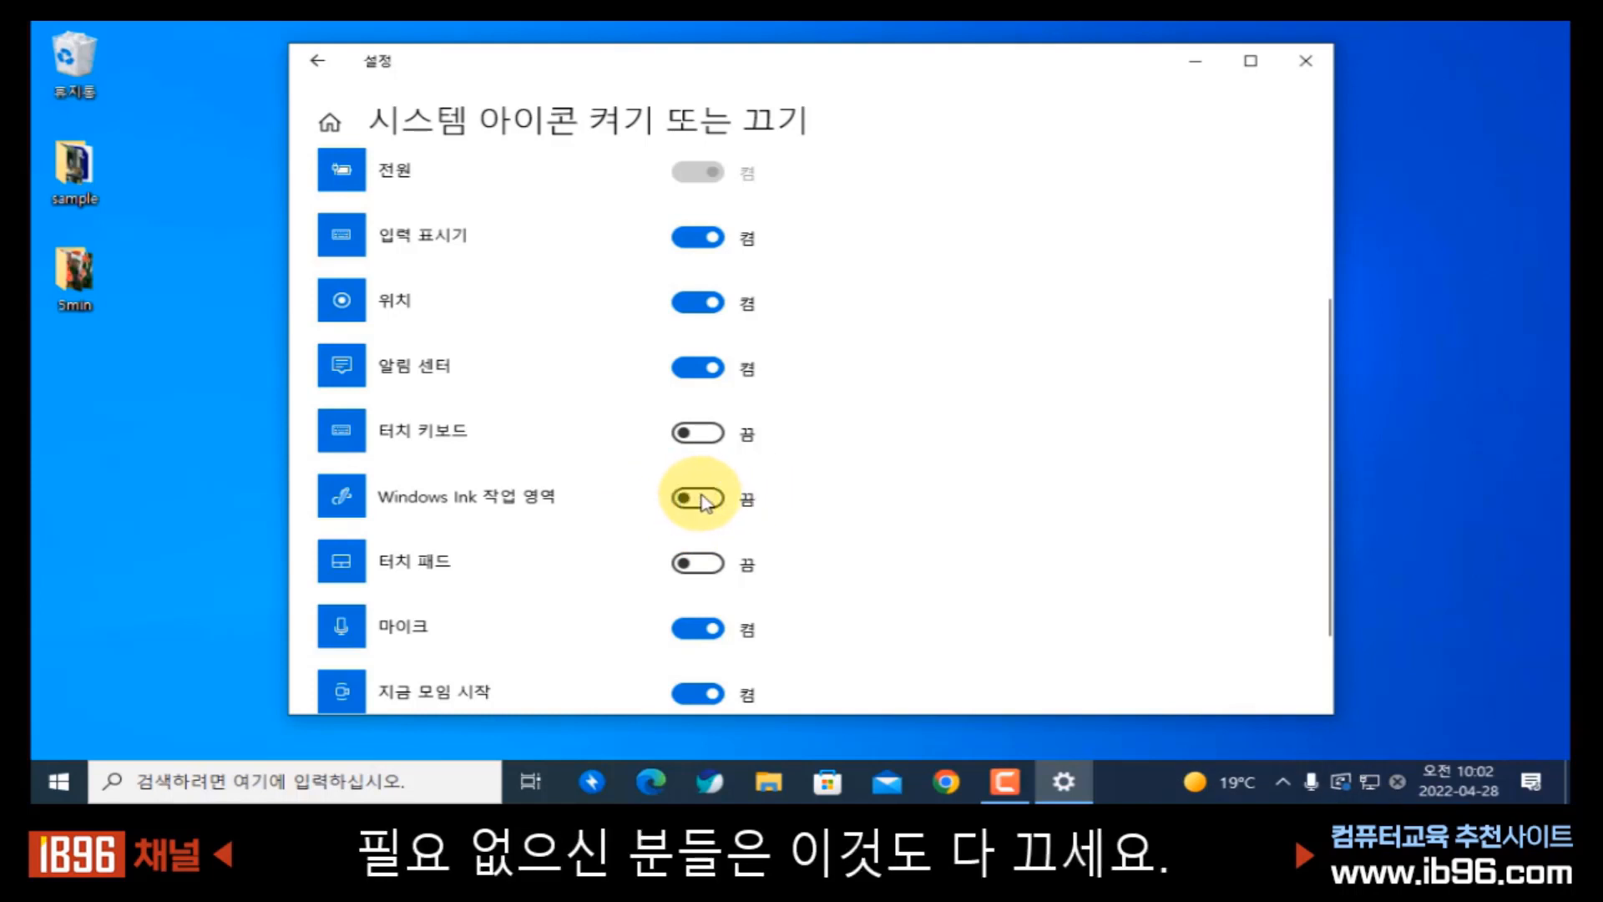
scroll(1240, 595, down, 2)
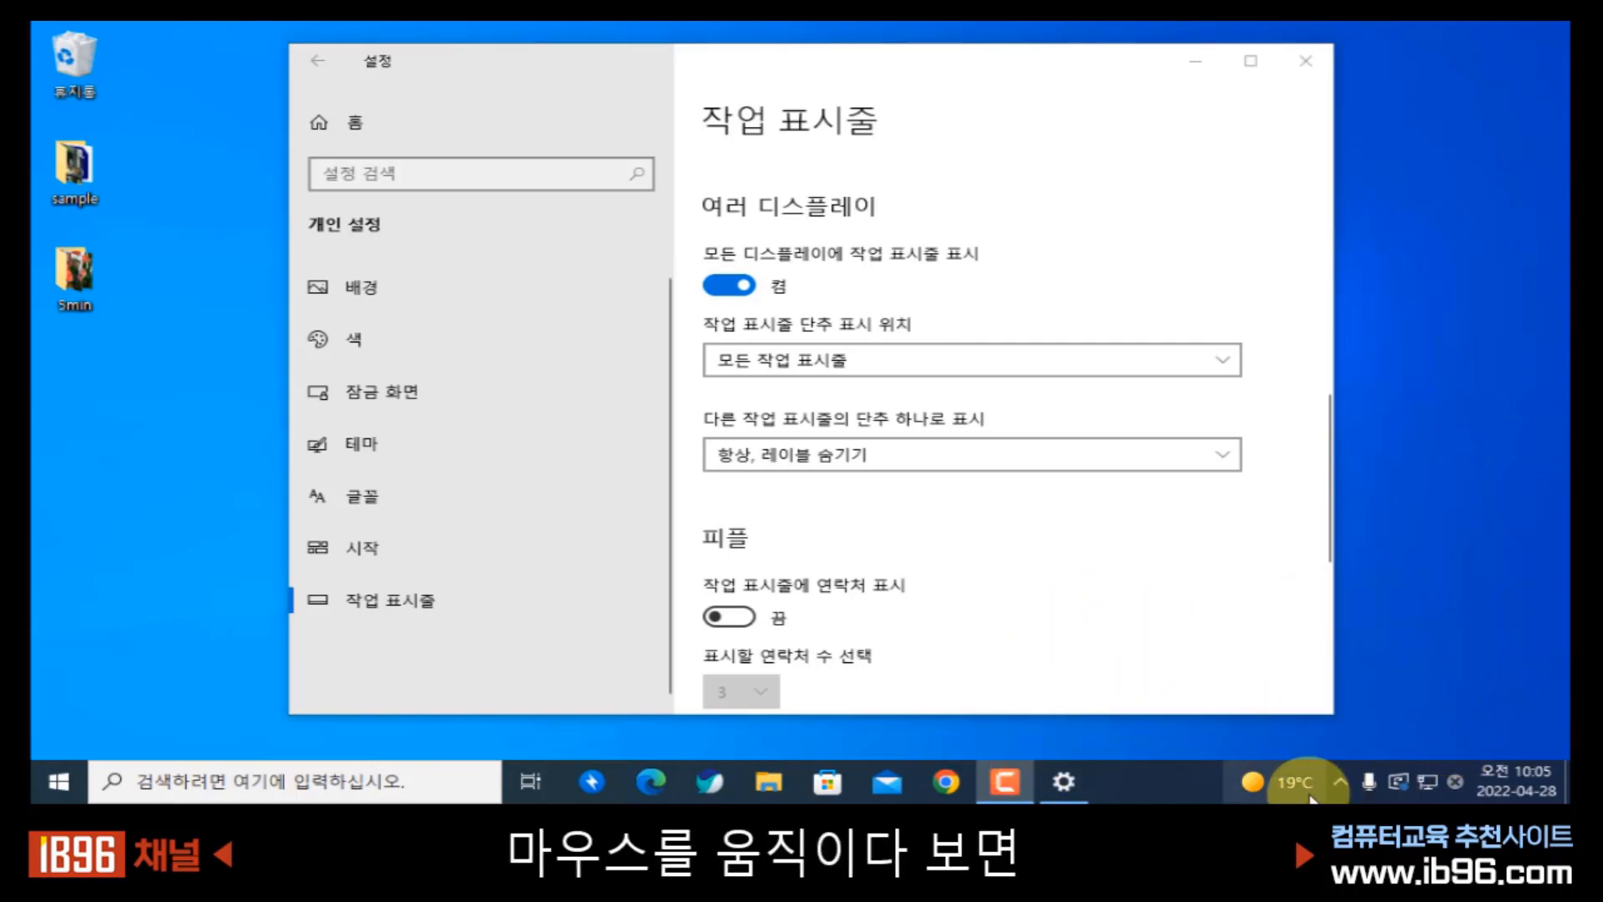
- Set the taskbar's news and interests (뉴스 및 관심사) display to 끄기
mouse_move(1309, 796)
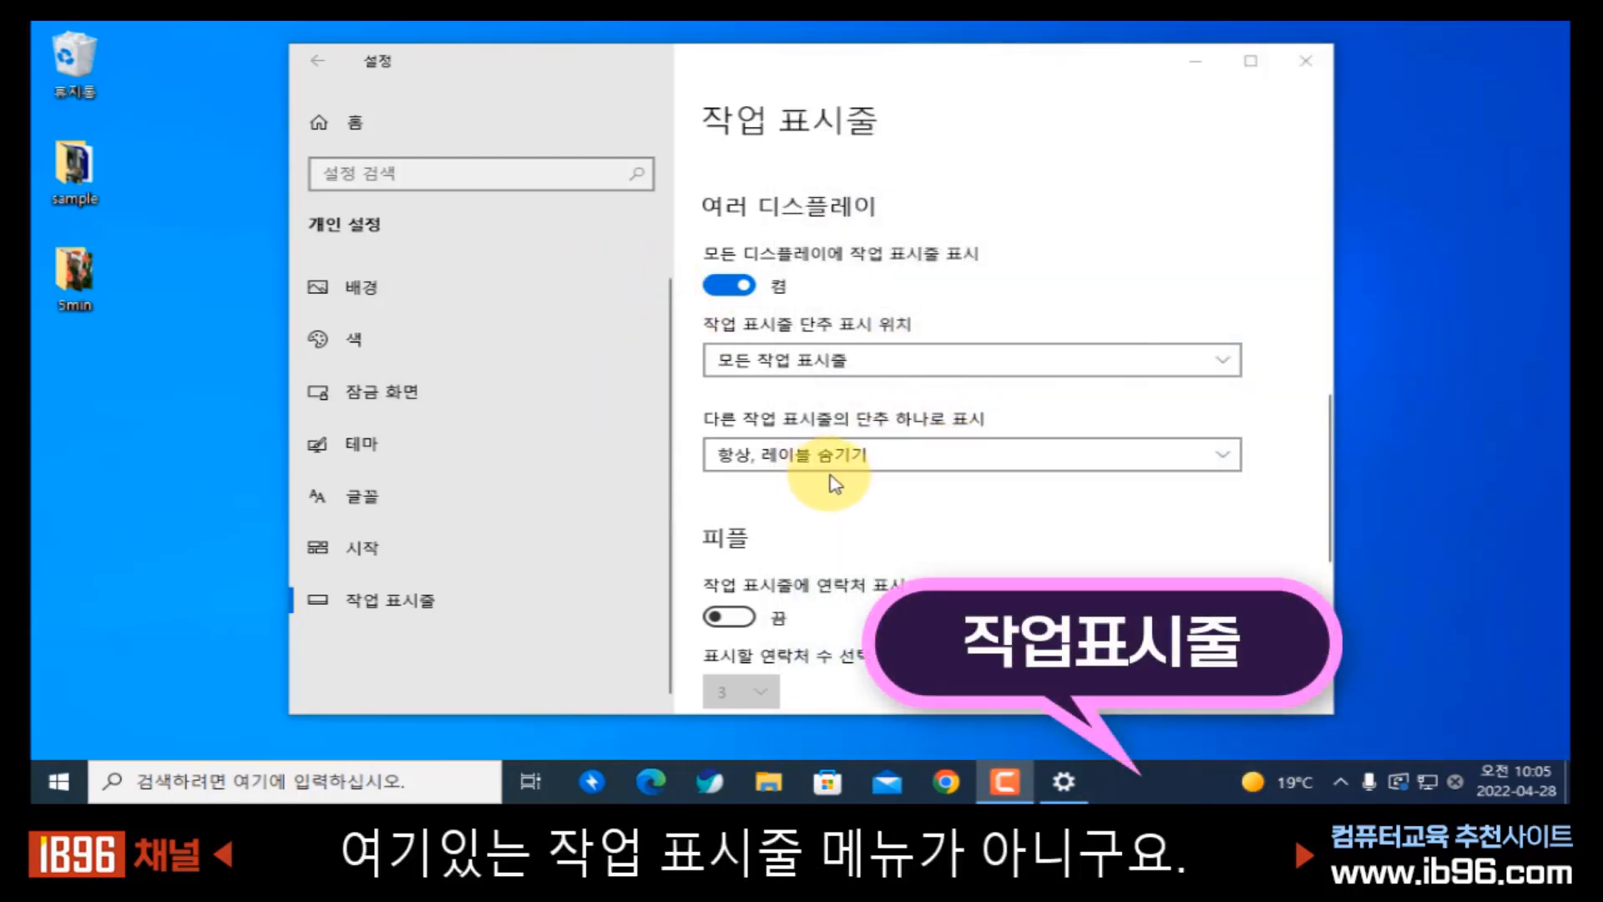
right_click(1143, 779)
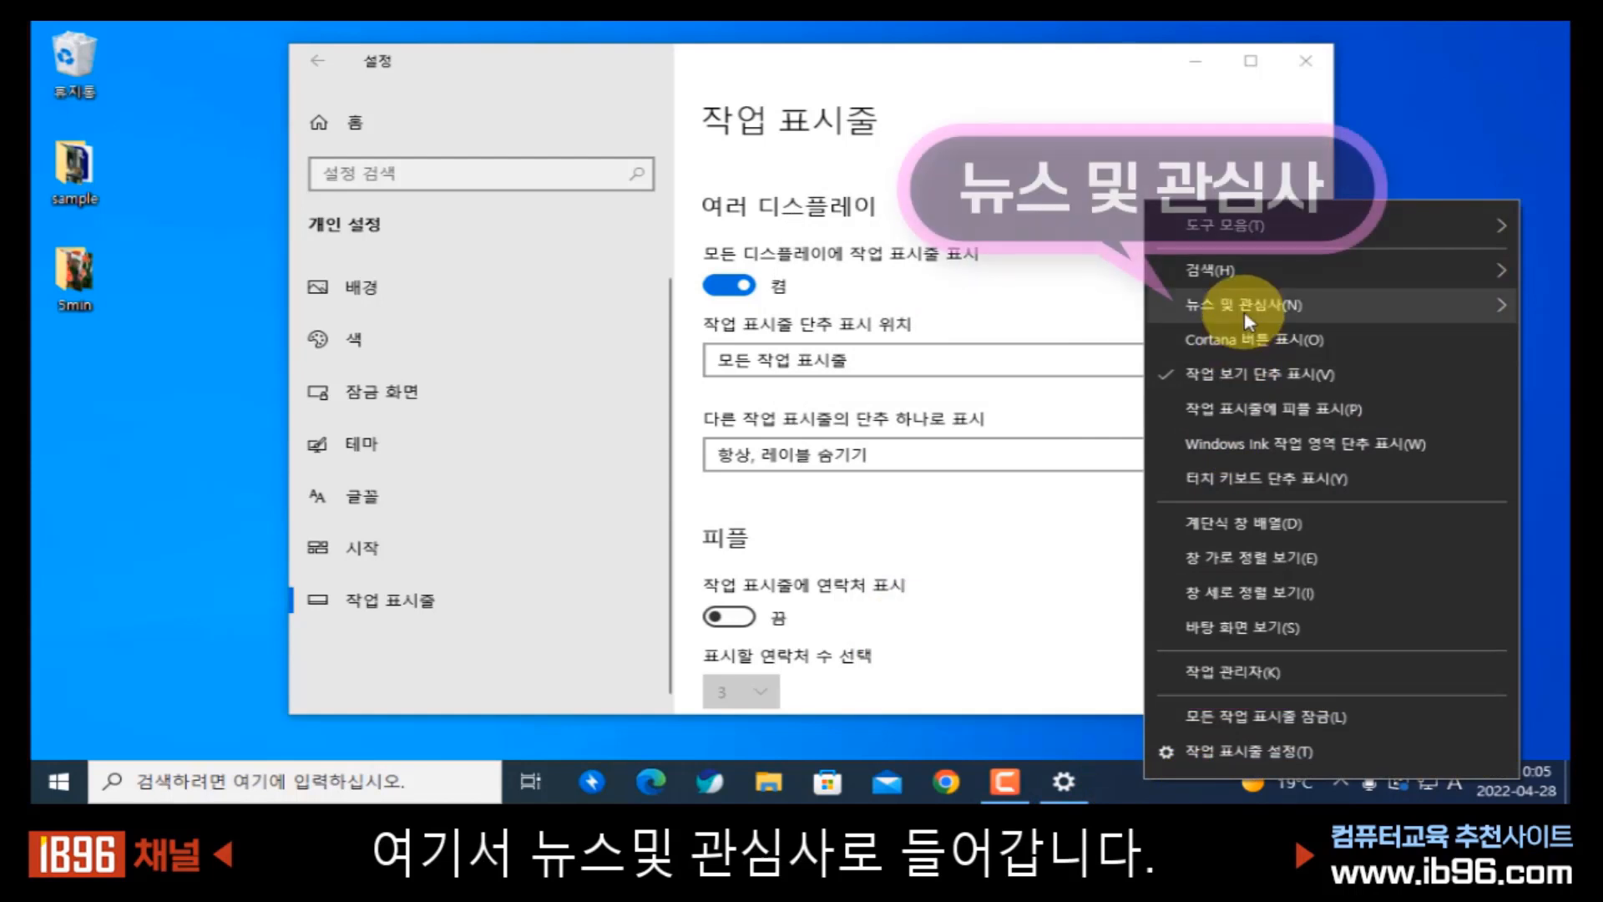
mouse_move(1245, 315)
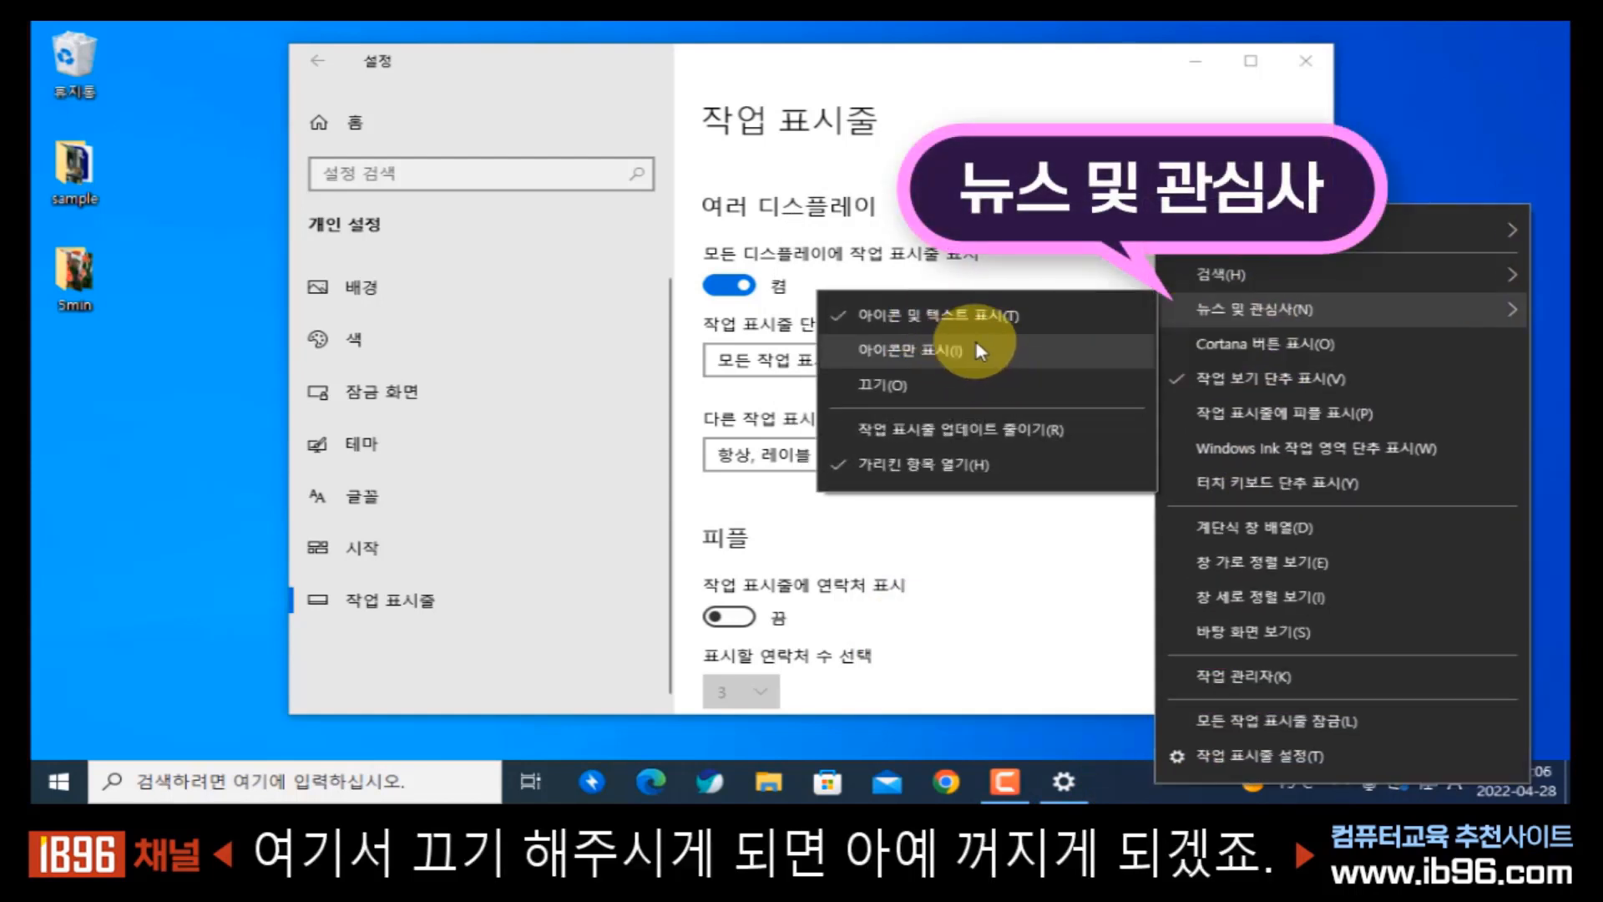
click(907, 386)
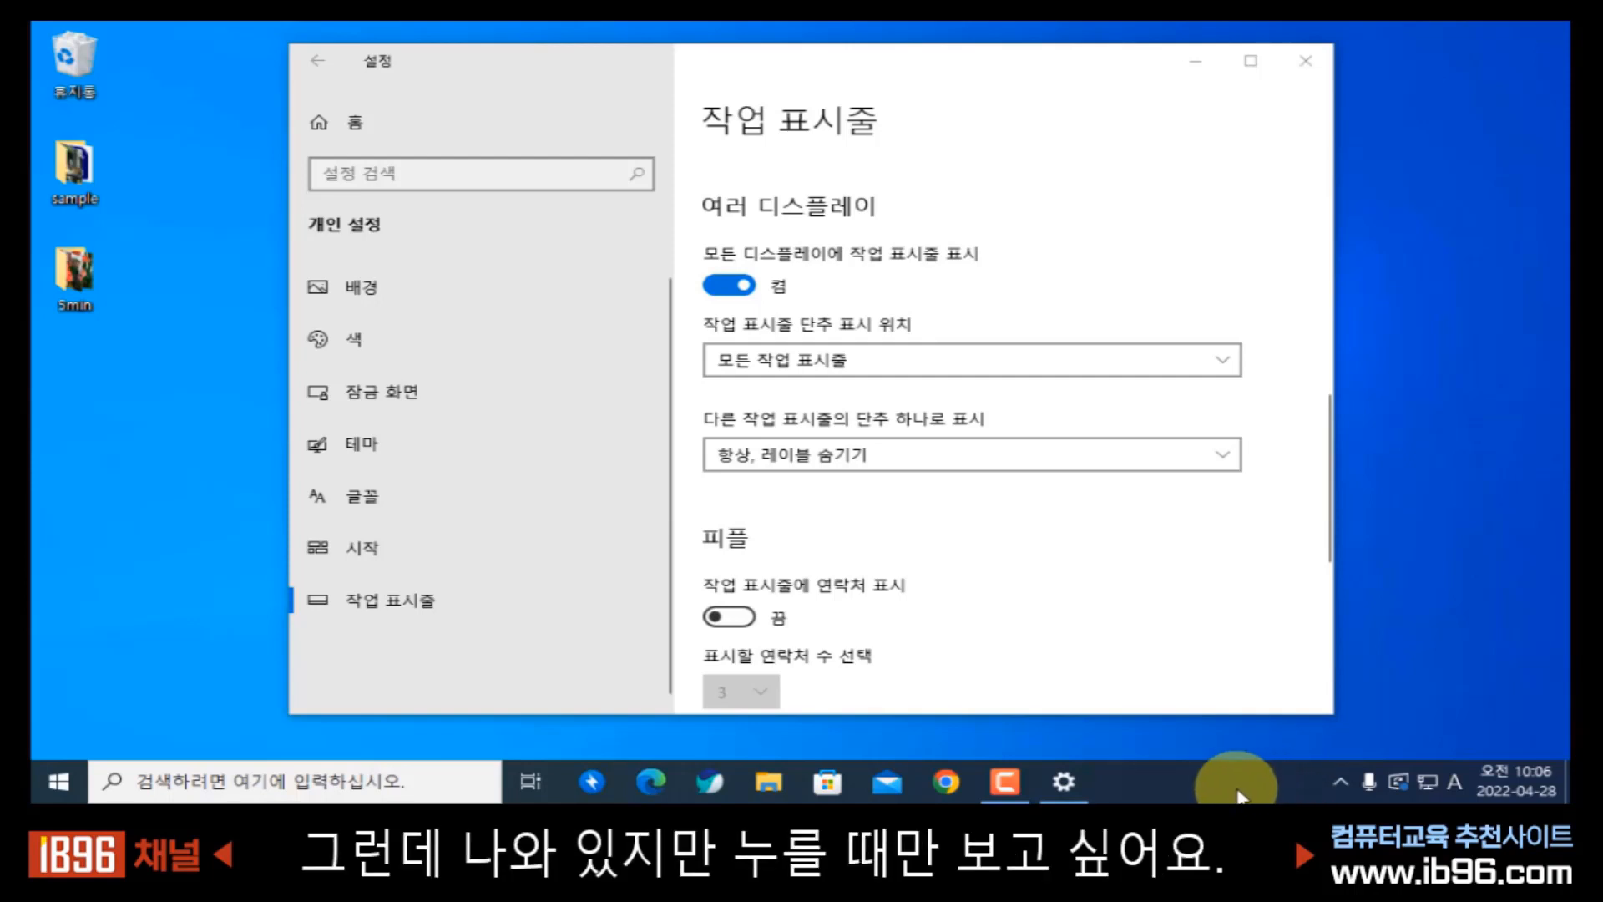
- Set news and interests (뉴스 및 관심사) to 아이콘 및 텍스트 표시 and disable 가리킨 항목 열기
right_click(1129, 781)
mouse_move(1257, 313)
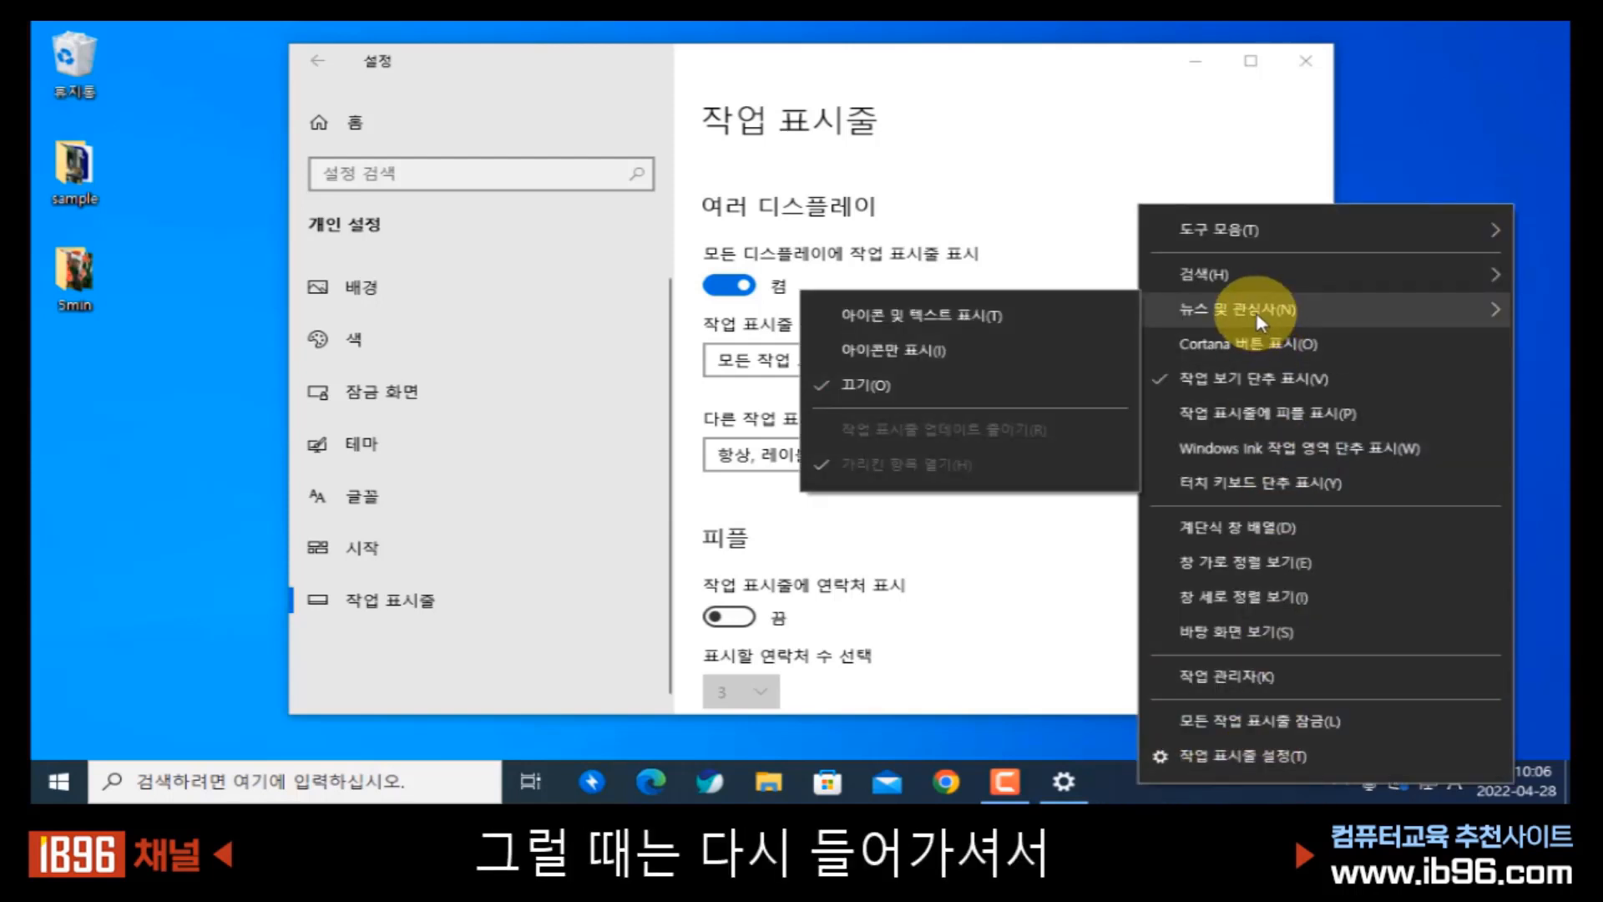
click(946, 327)
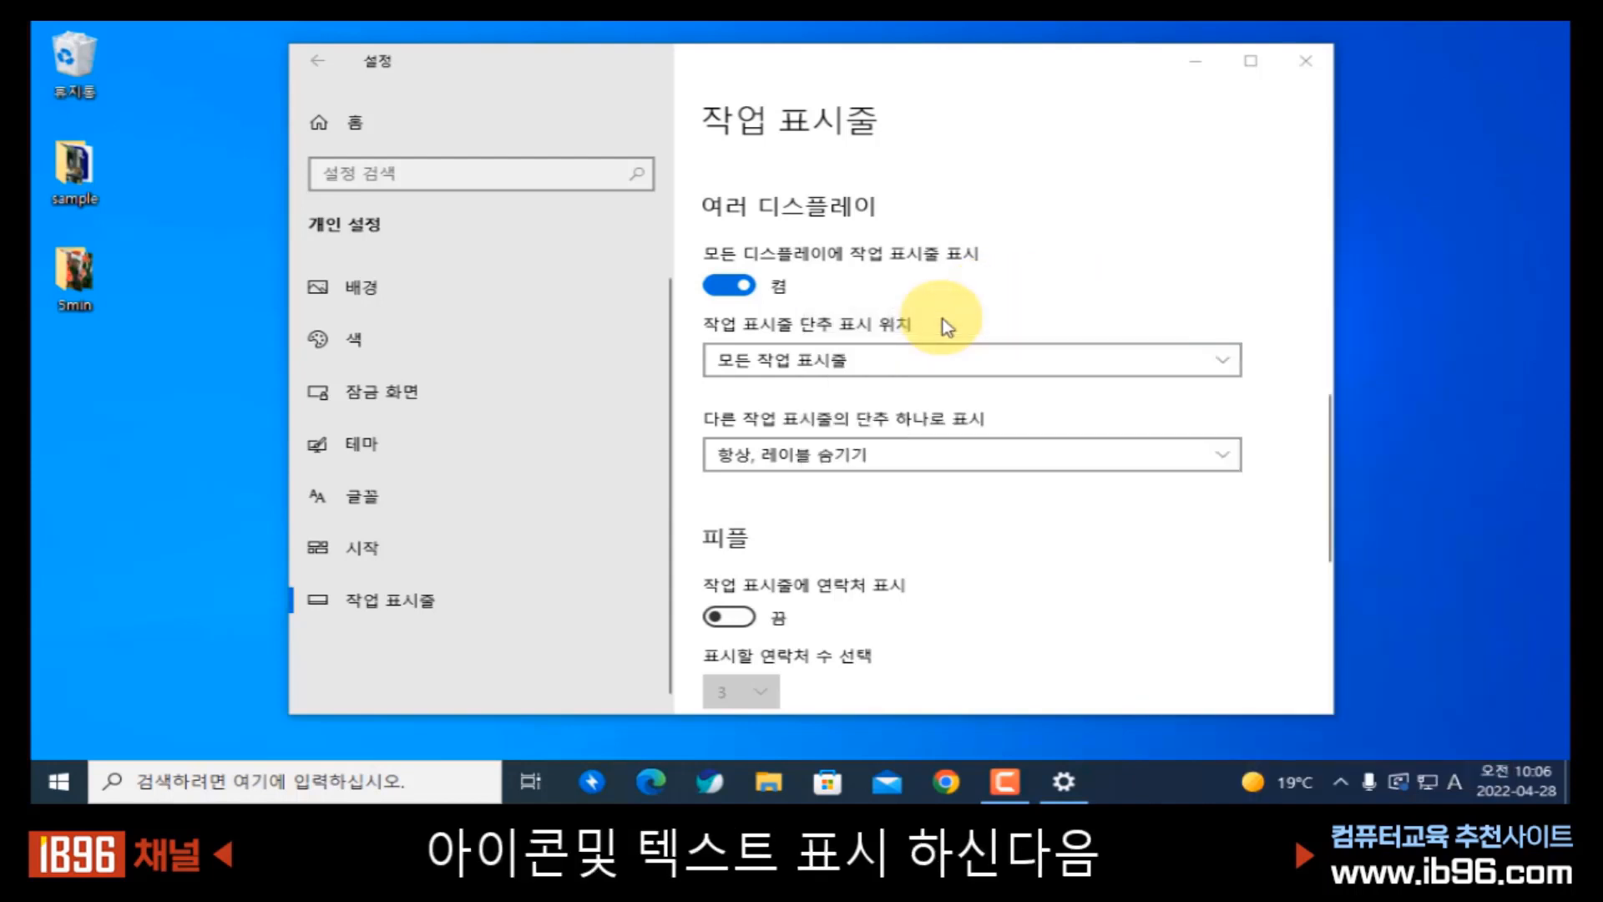
right_click(1177, 795)
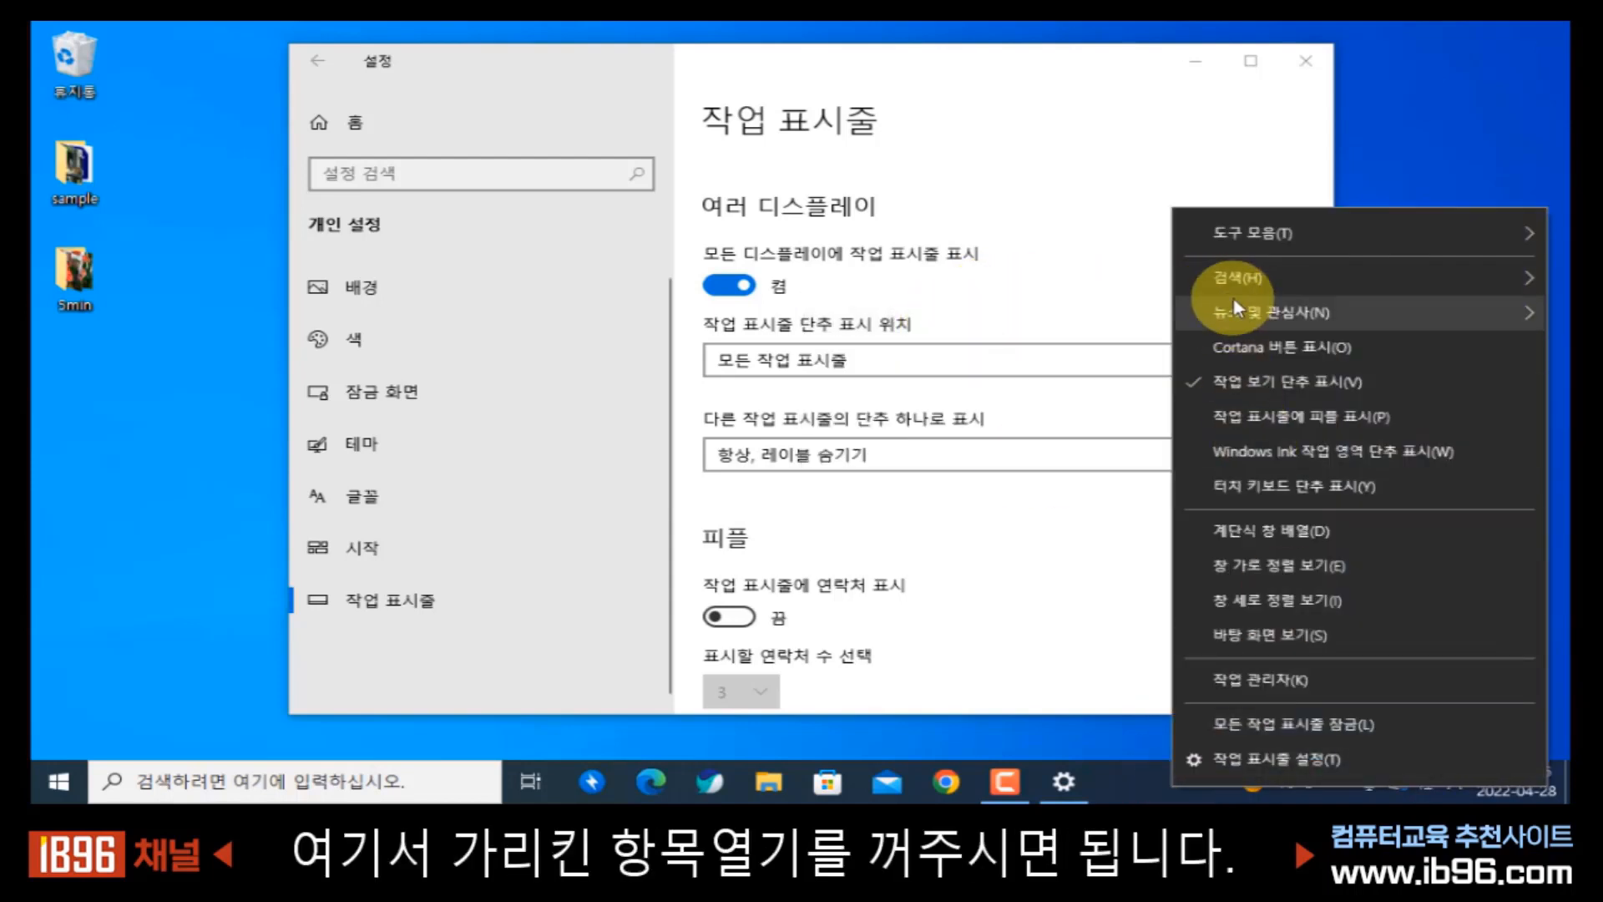
mouse_move(1233, 309)
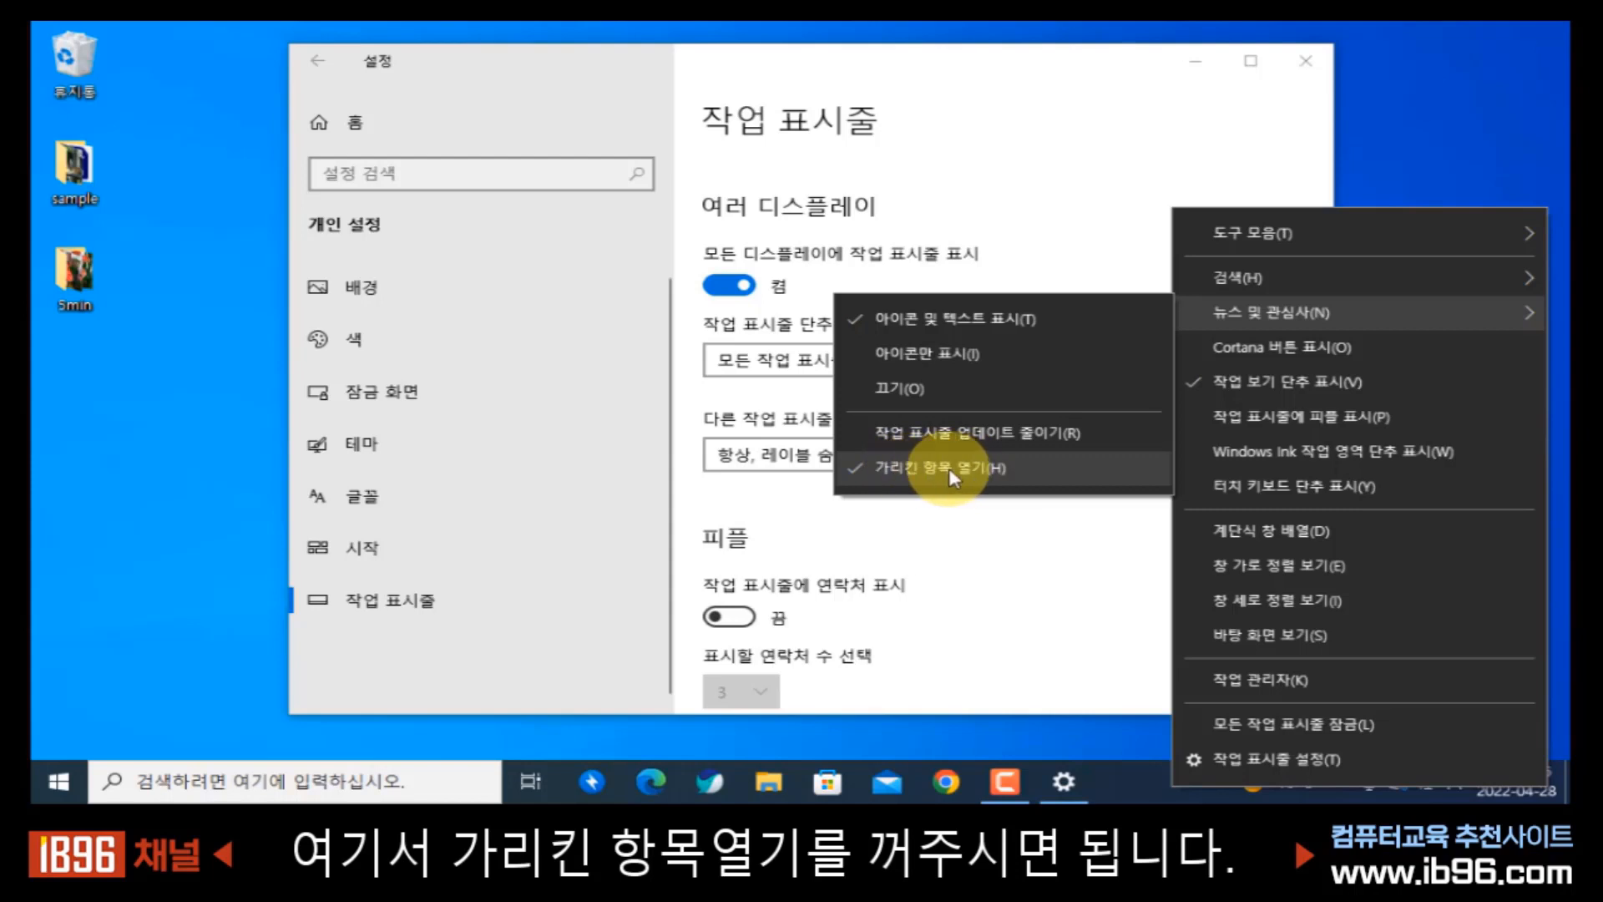
click(915, 468)
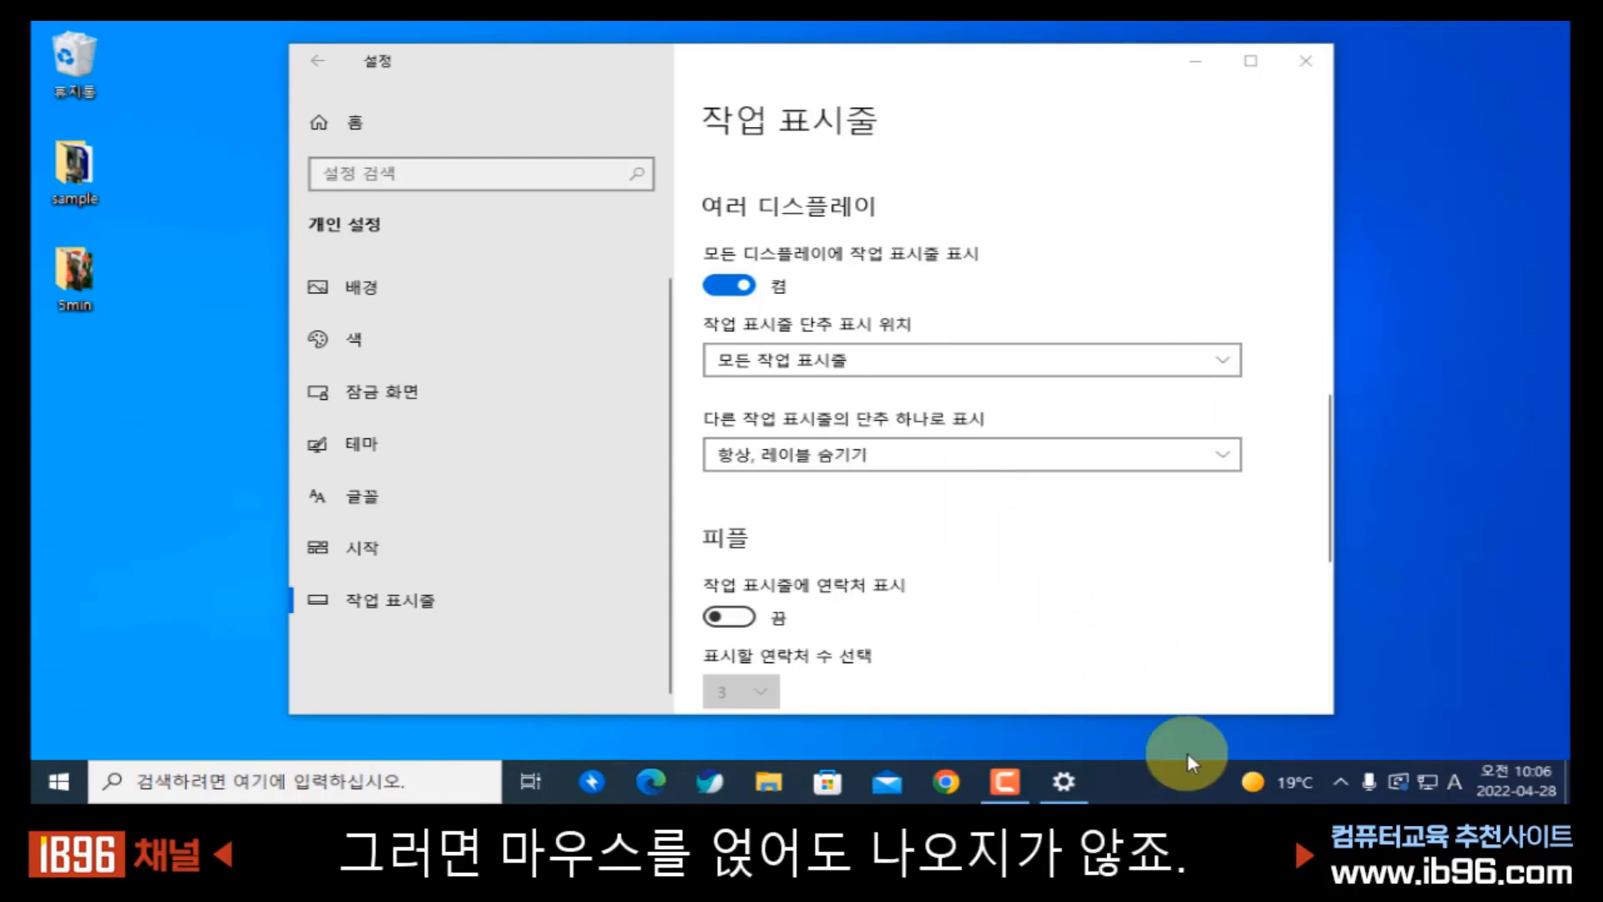
- Open the news and interests panel from the taskbar weather, close it, and reopen the taskbar options
click(1254, 786)
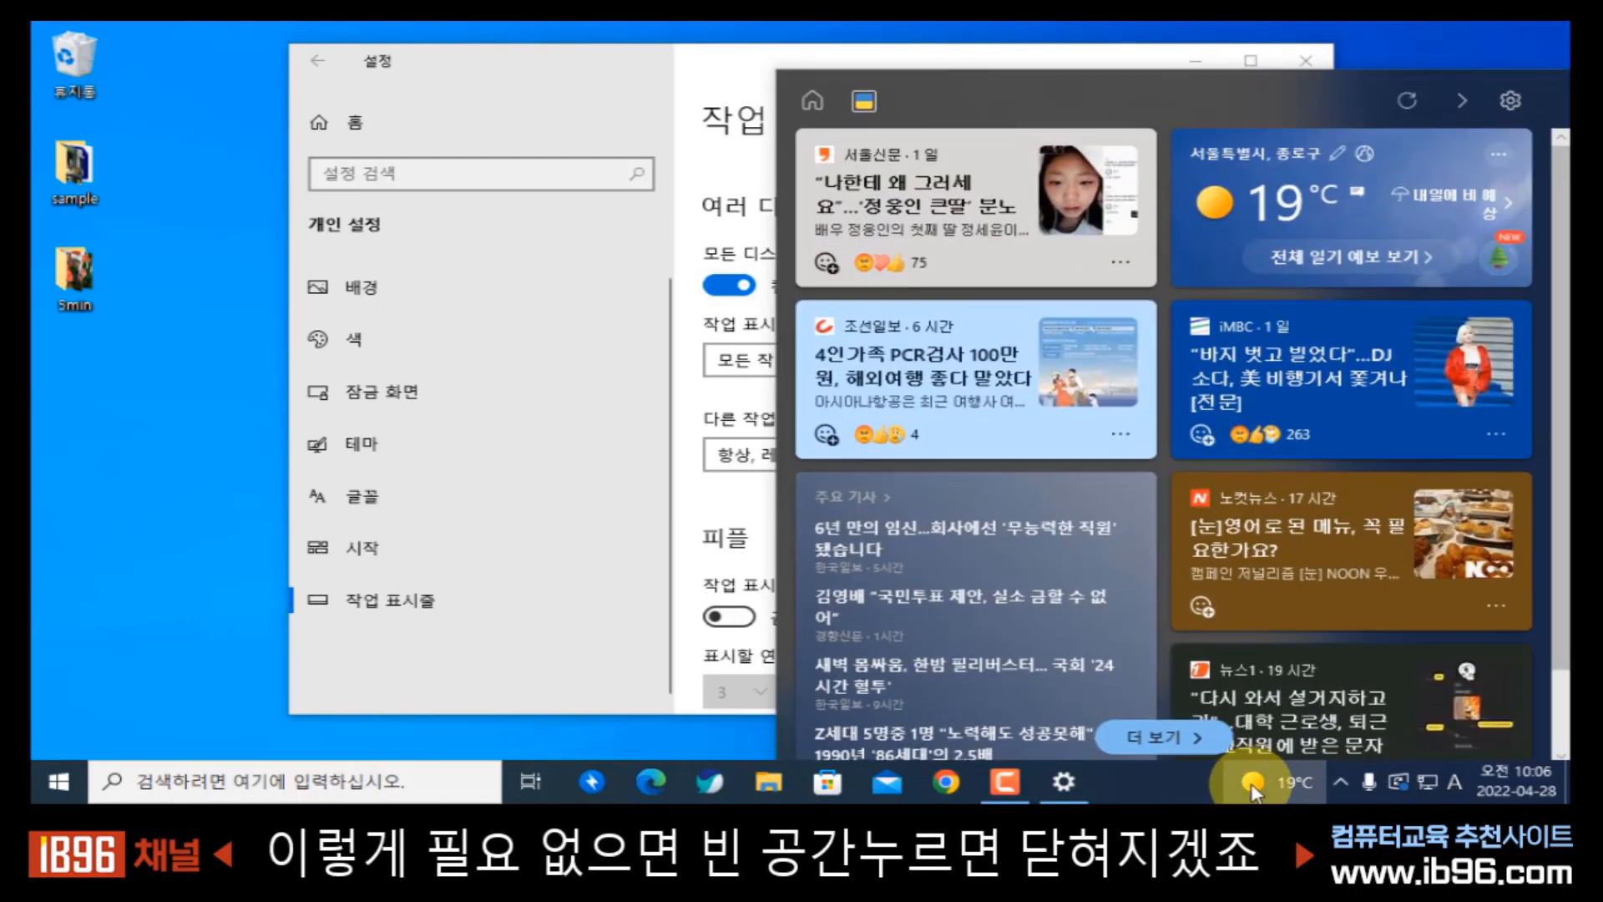
click(1154, 778)
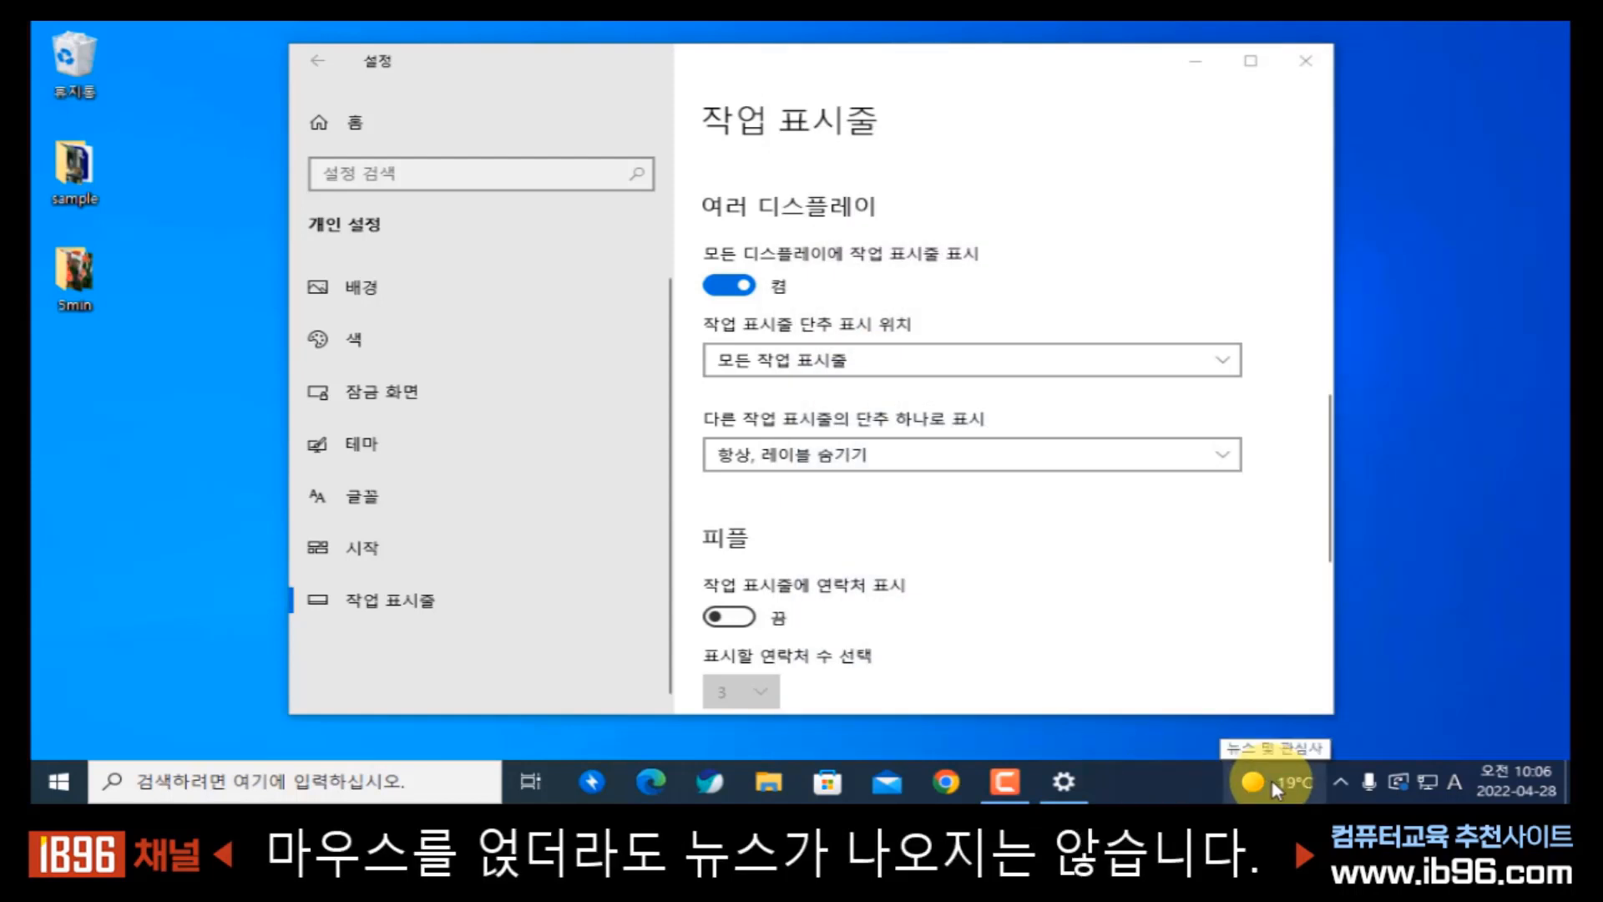
right_click(1160, 791)
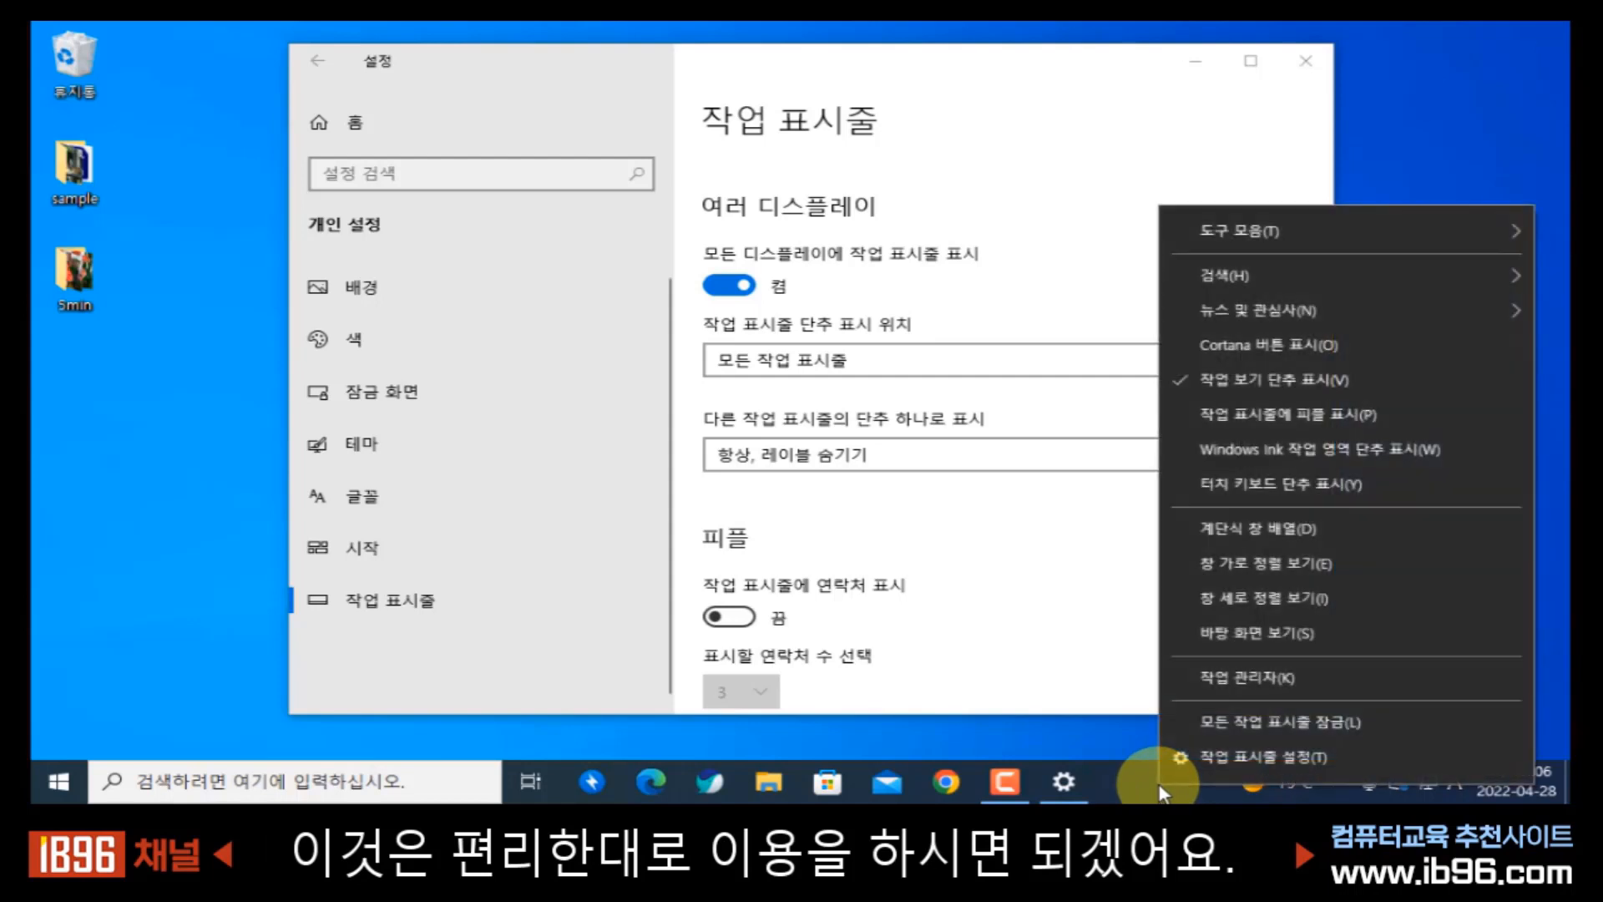
mouse_move(1262, 319)
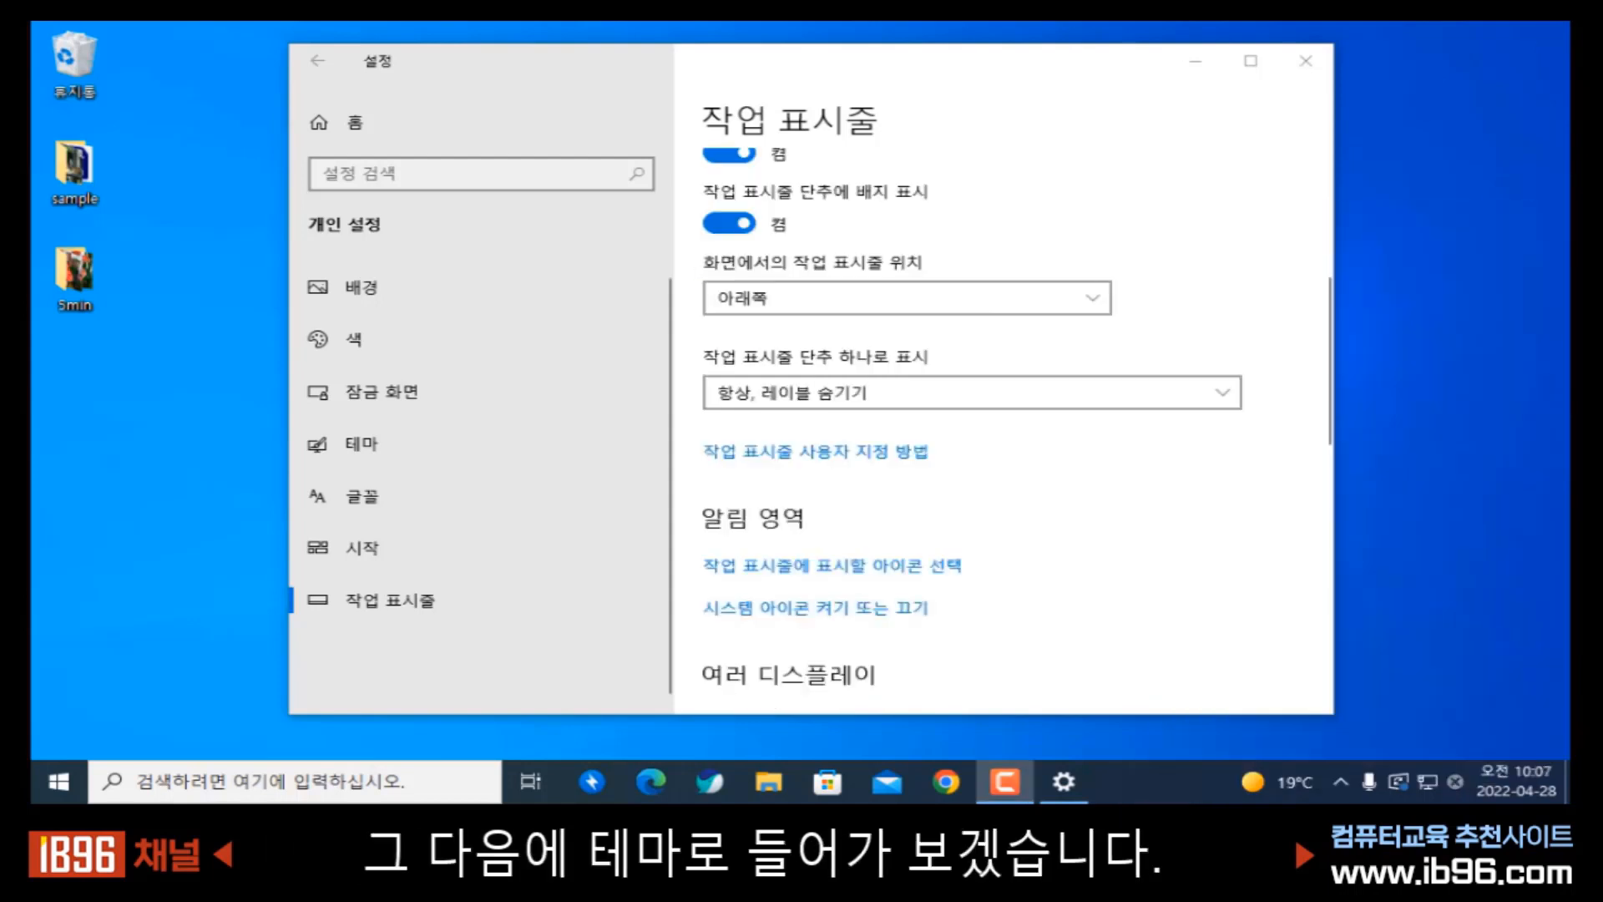
- Open the mouse cursor (마우스 커서) properties from the theme settings (테마) and browse the list of pointer shapes
click(379, 451)
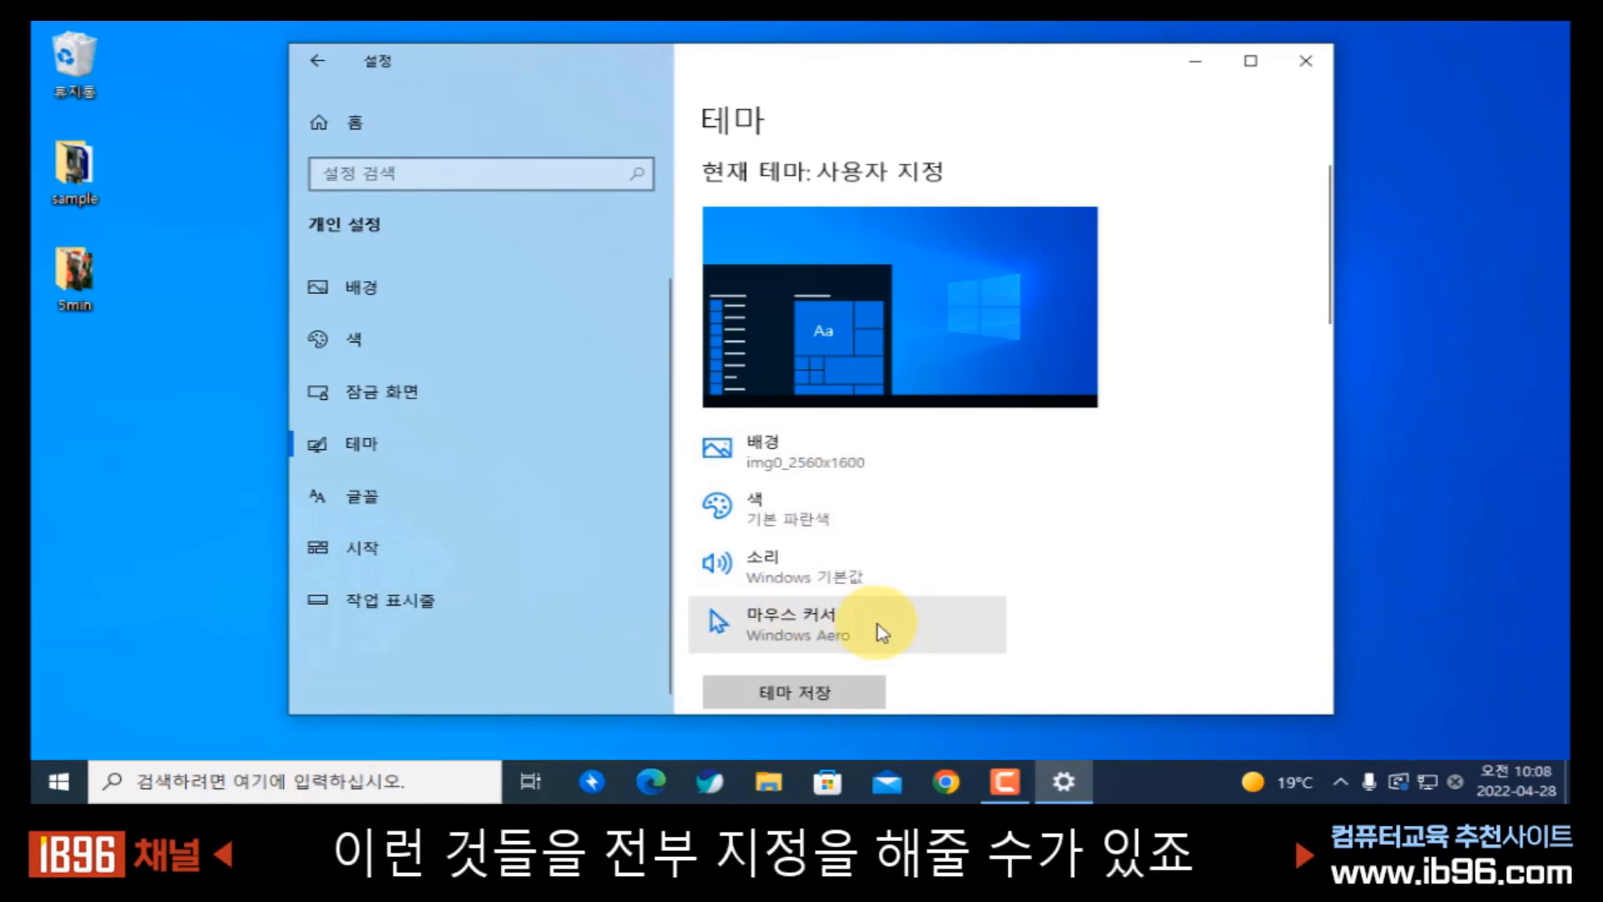
scroll(865, 639, down, 1)
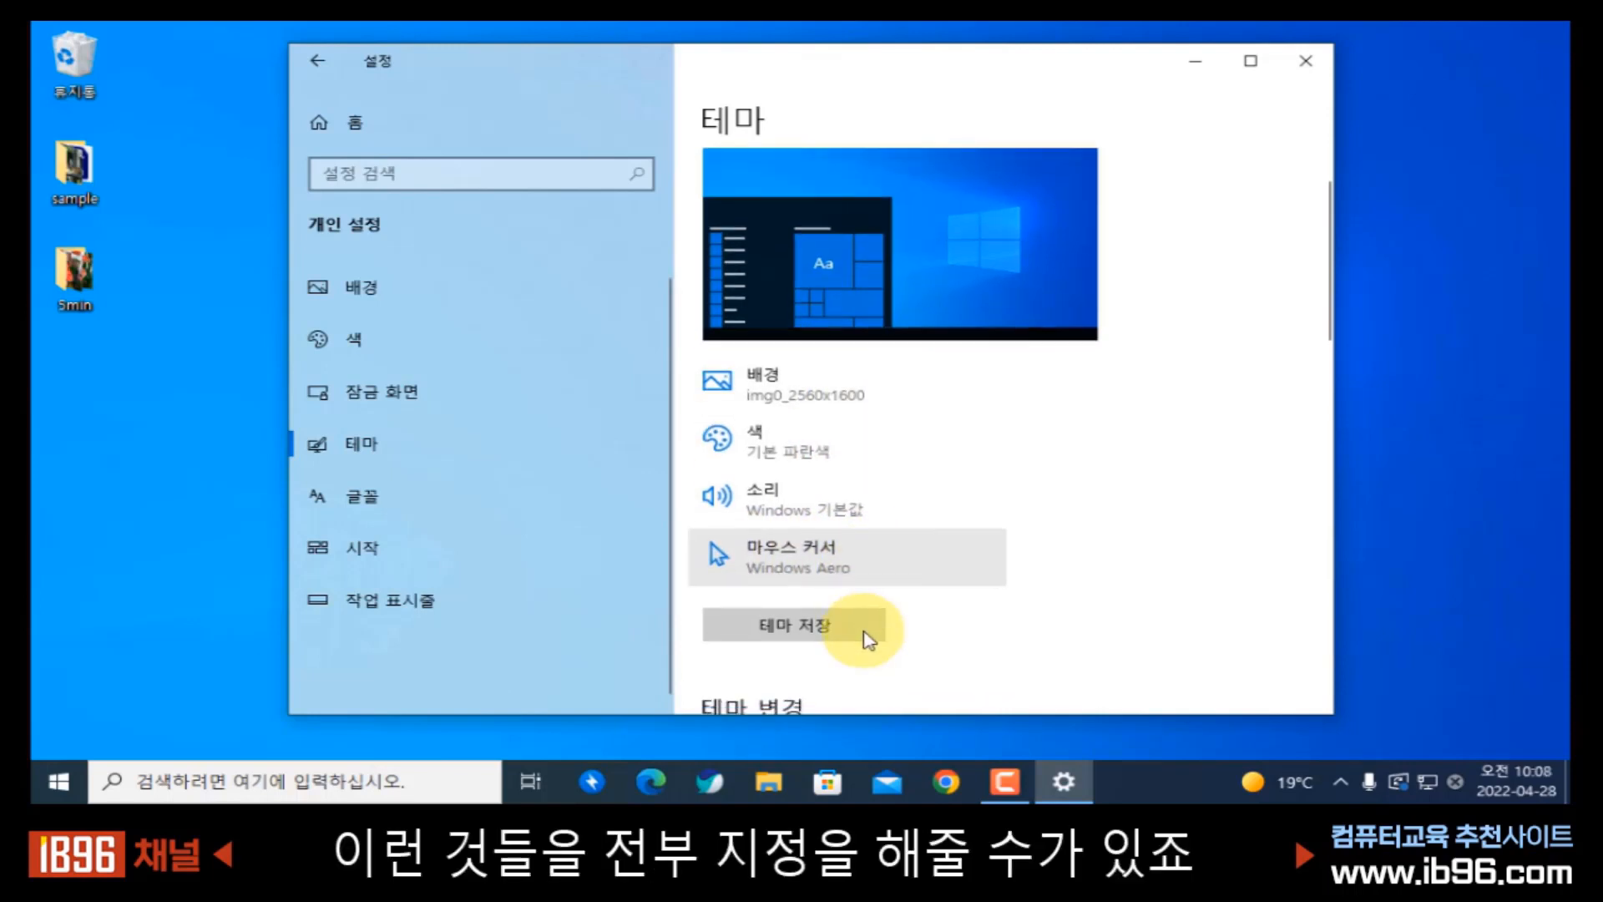
click(816, 570)
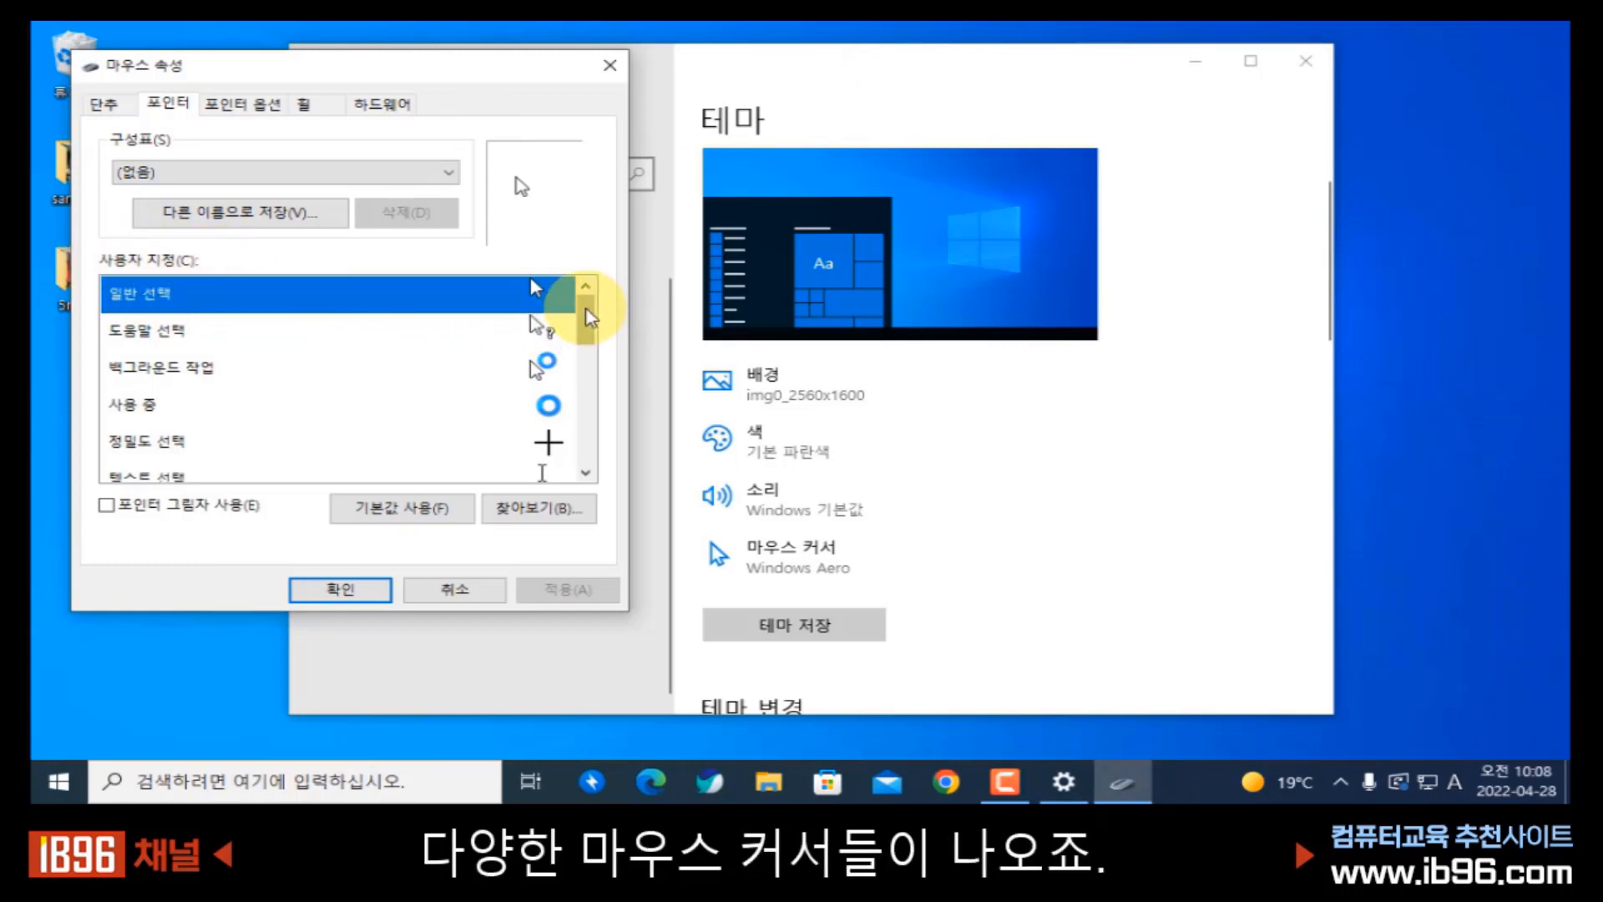
drag(589, 317, 594, 443)
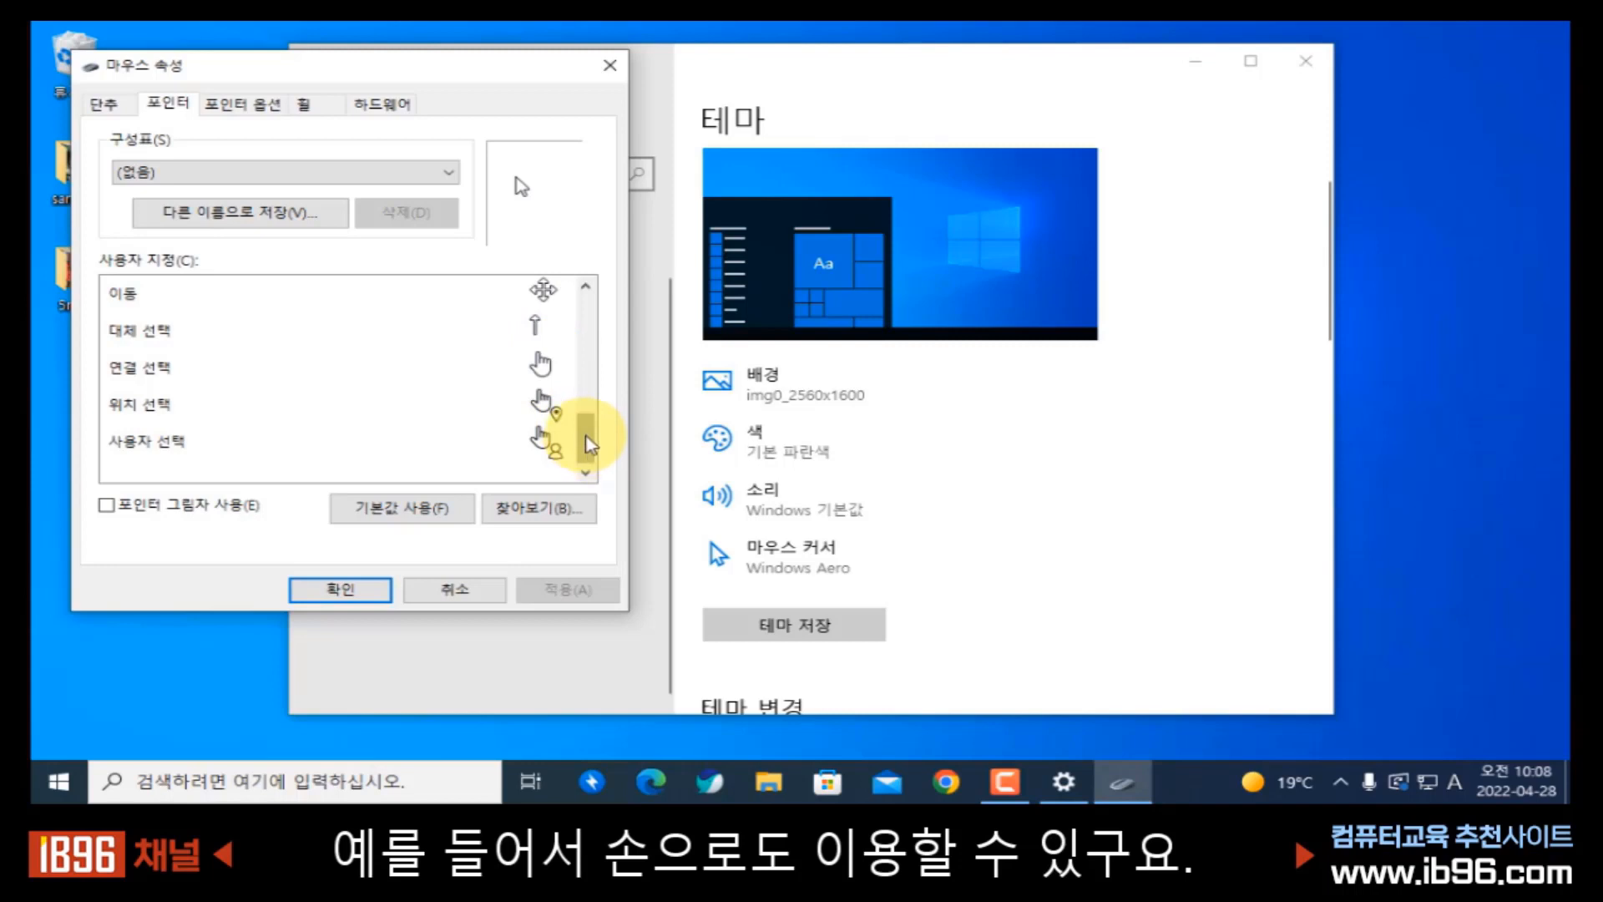
drag(589, 444, 591, 331)
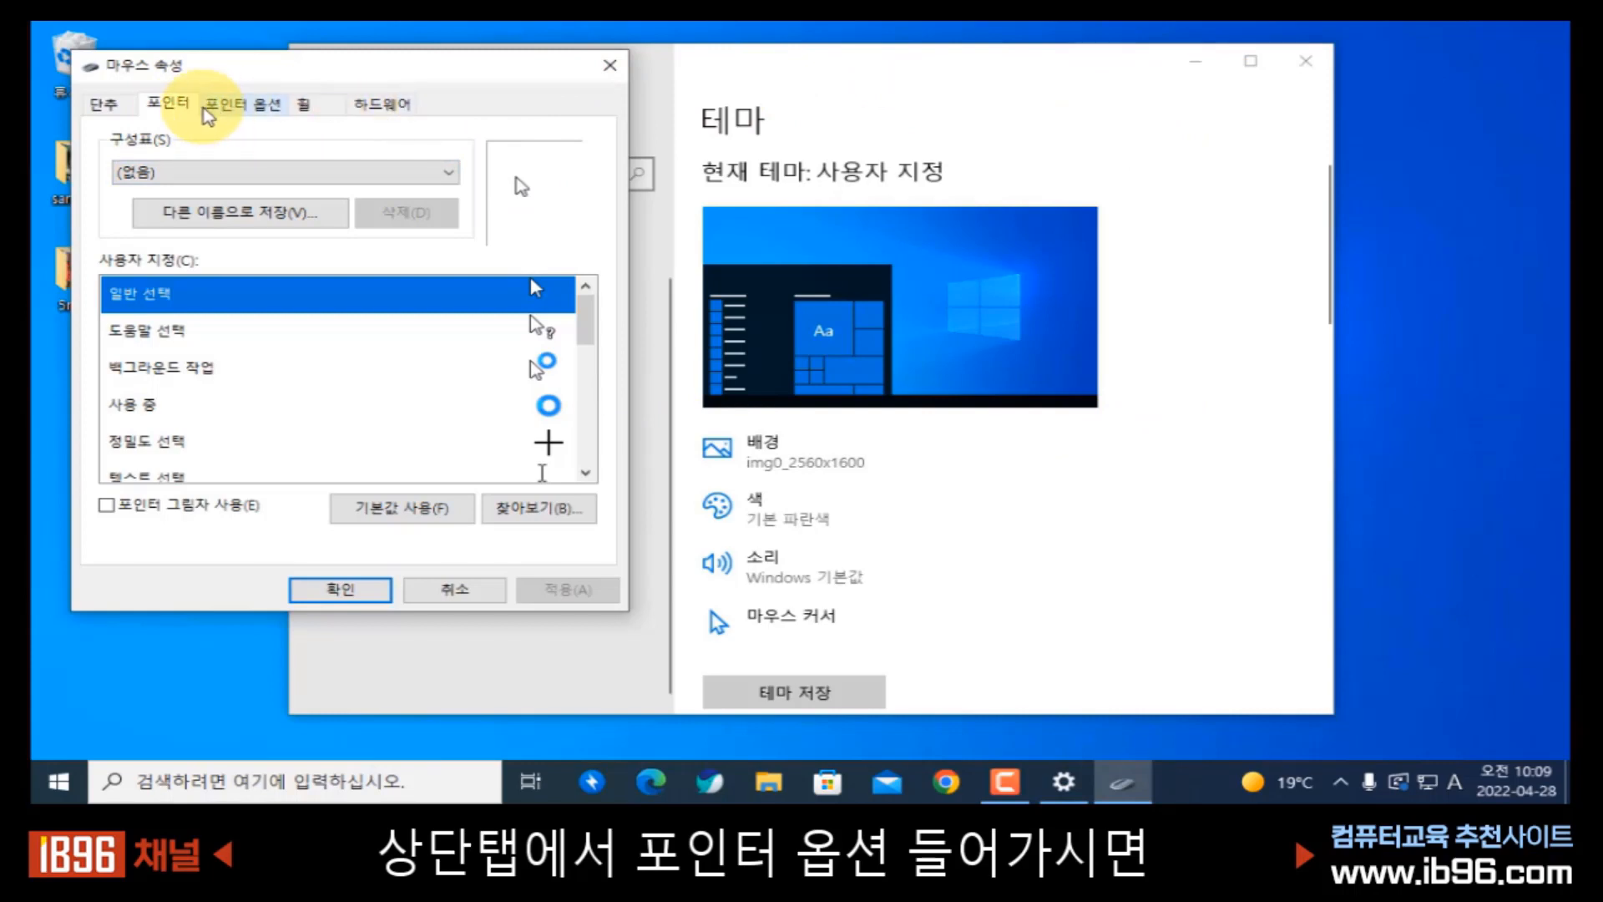
- Enable the pointer option <Ctrl> 키를 누르면 포인터 위치 표시 in the mouse properties and apply it
click(245, 110)
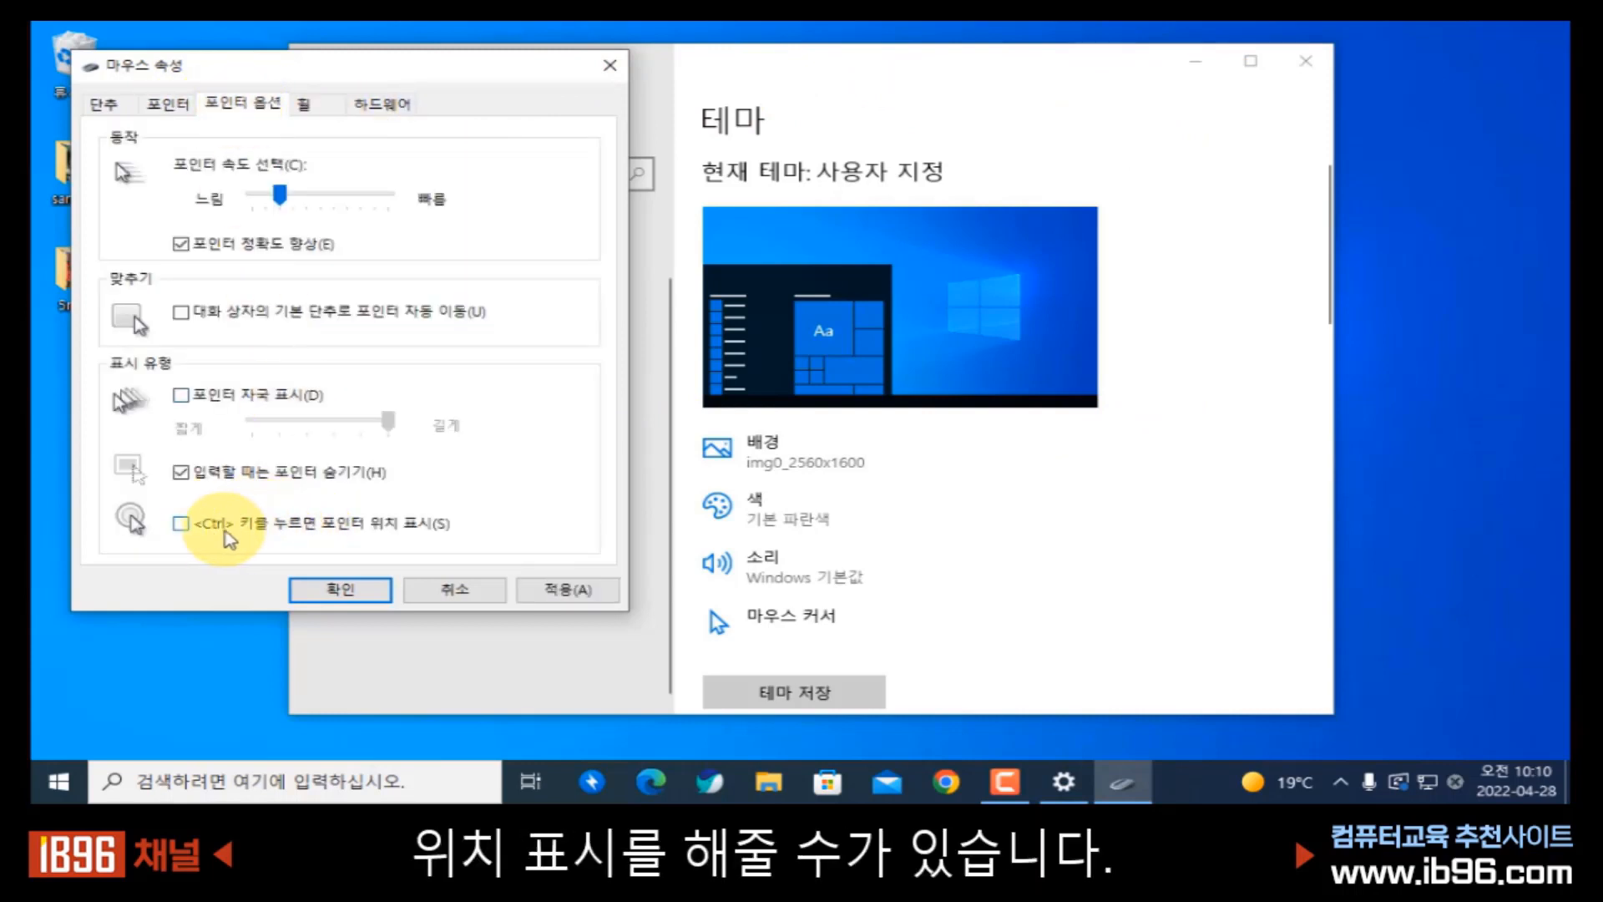
click(181, 524)
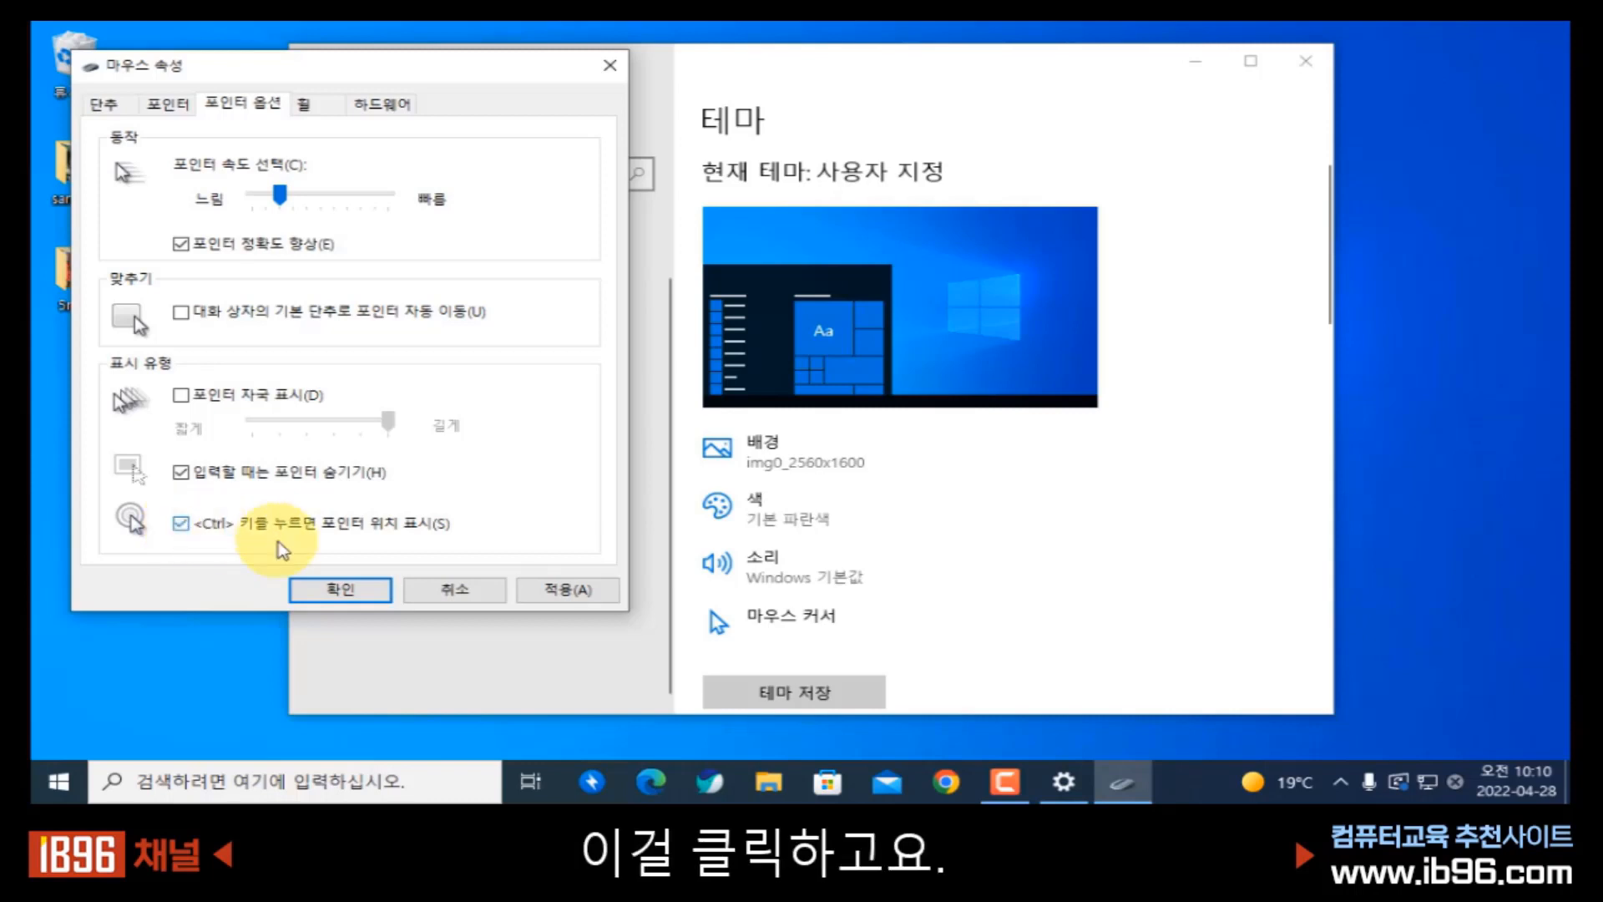
click(551, 590)
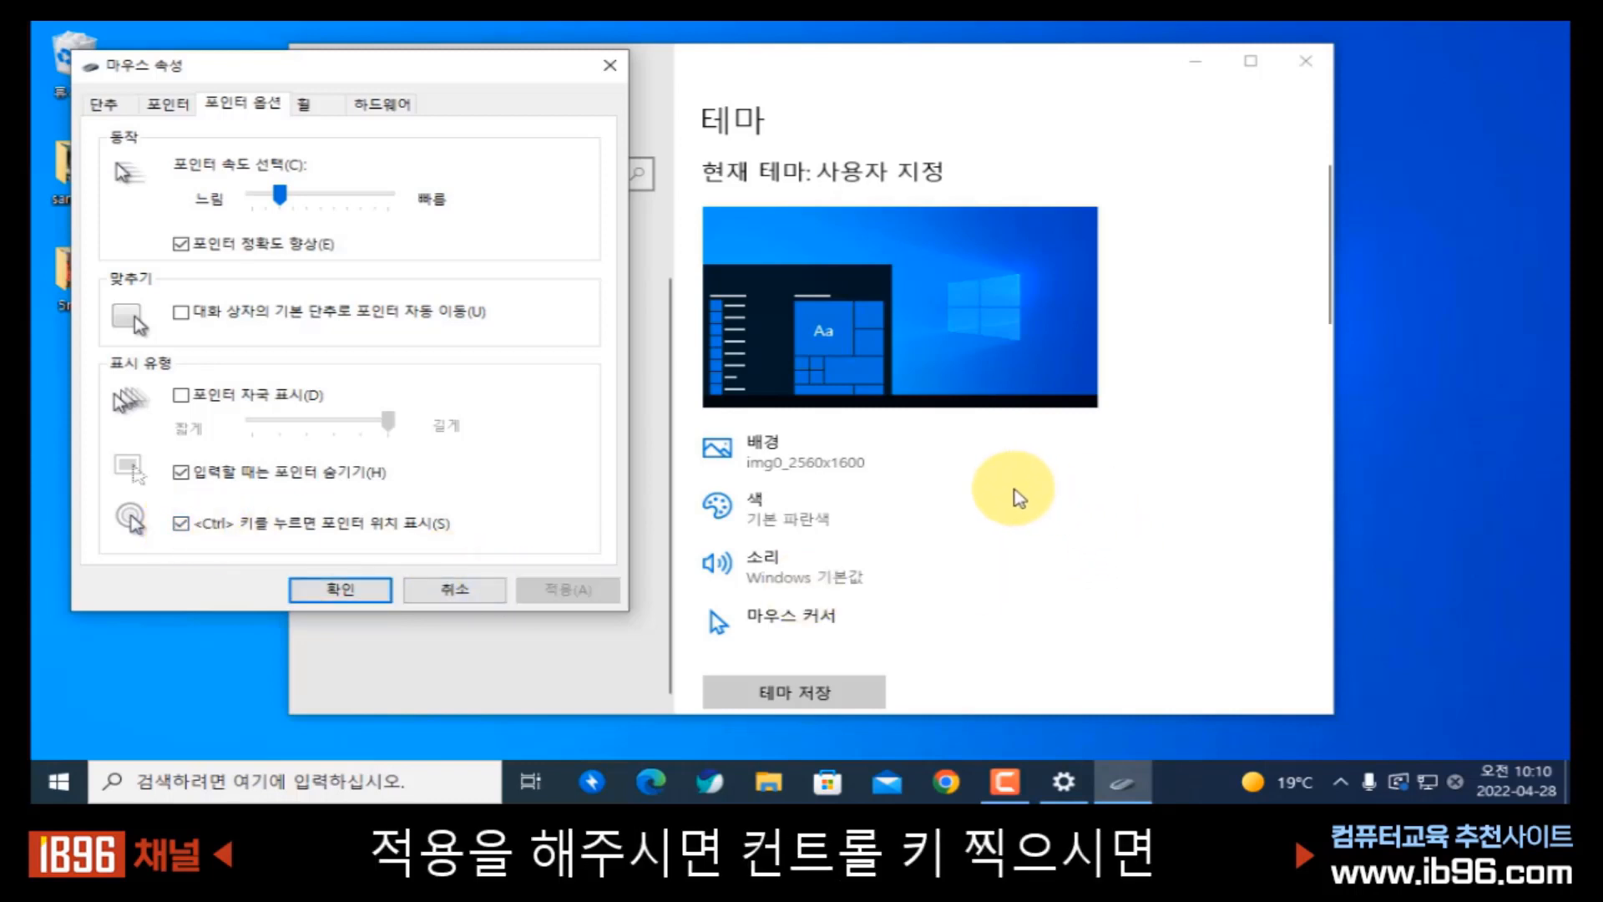
- Test the pointer location indicator several times with the pointer resting at different places on the screen
key(ctrl)
key(ctrl)
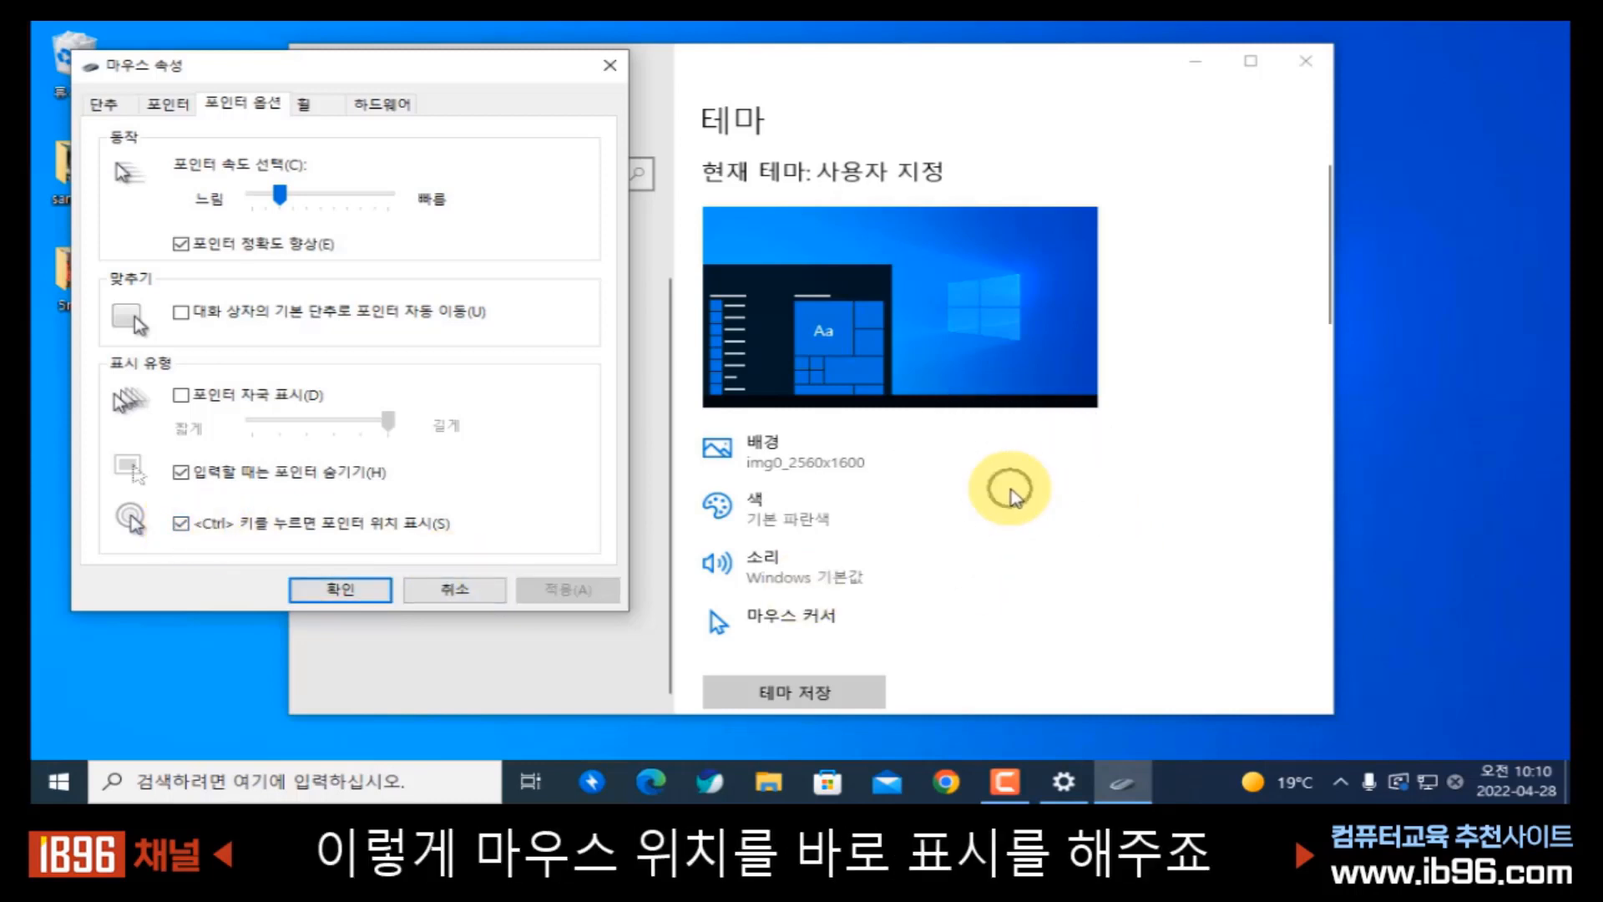
key(ctrl)
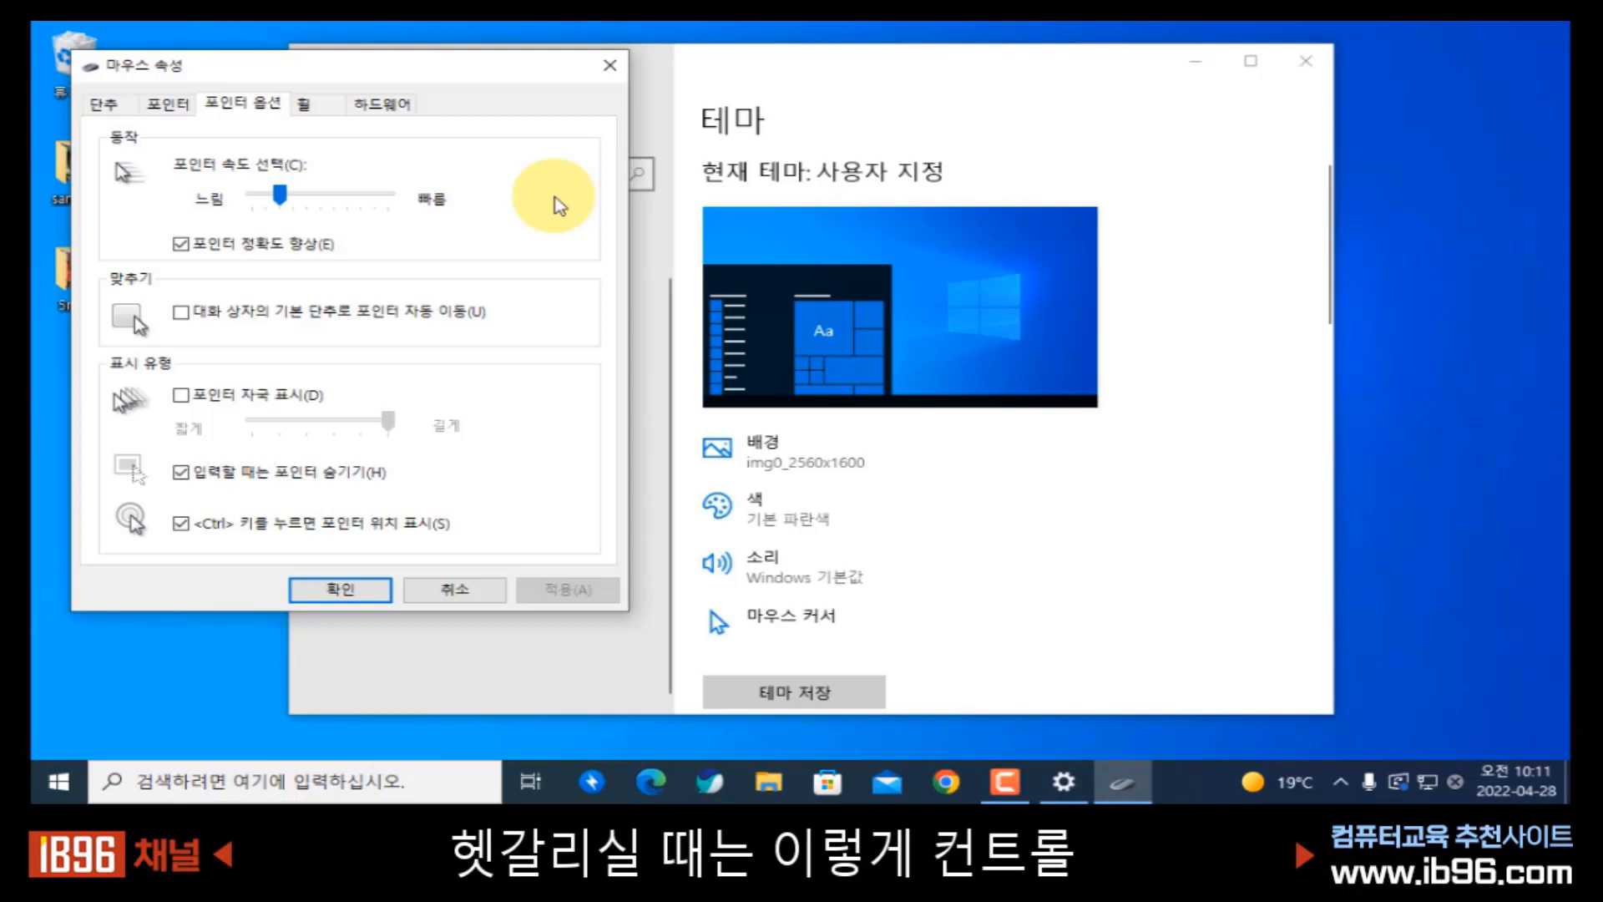
key(ctrl)
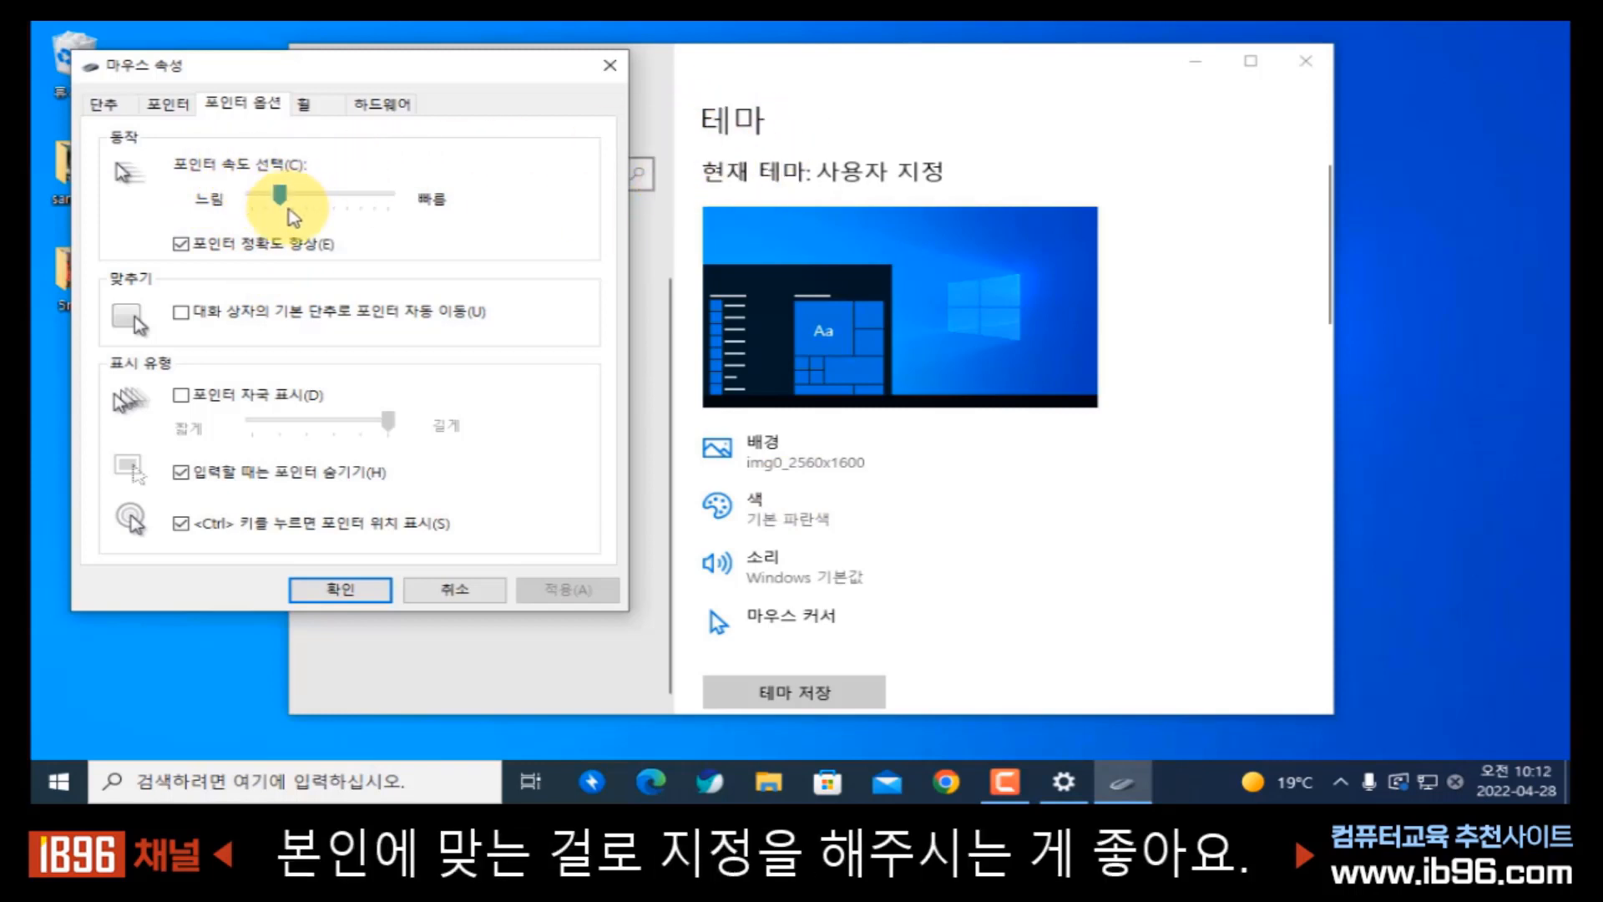
- Try a faster and a slower pointer speed (포인터 속도 선택), and restore the original speed
click(290, 210)
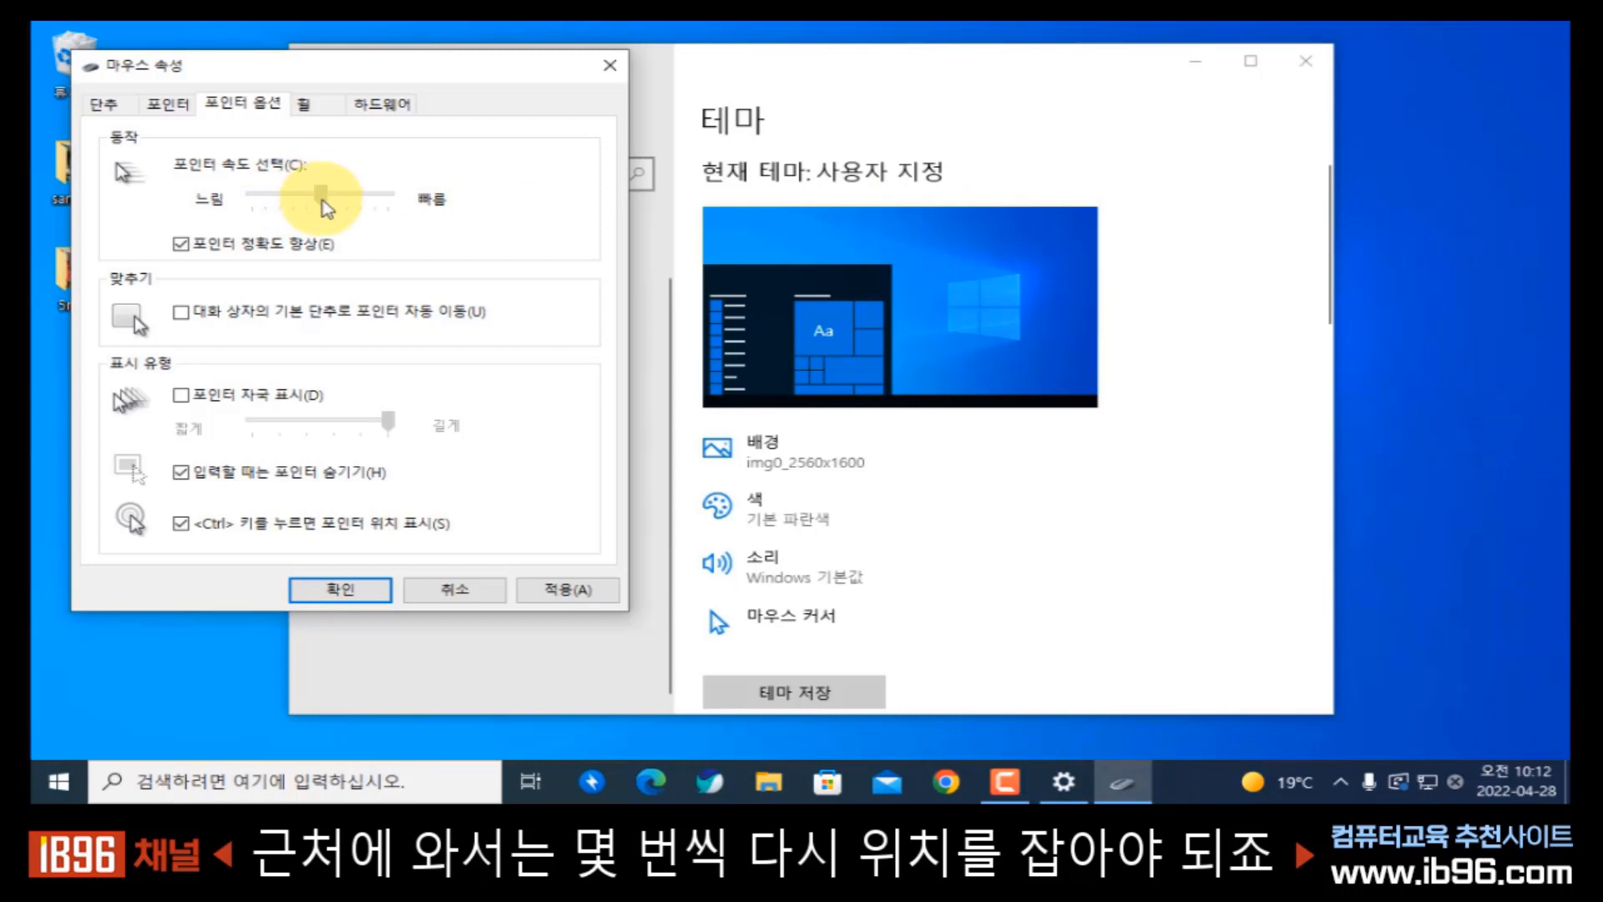
drag(323, 202, 268, 205)
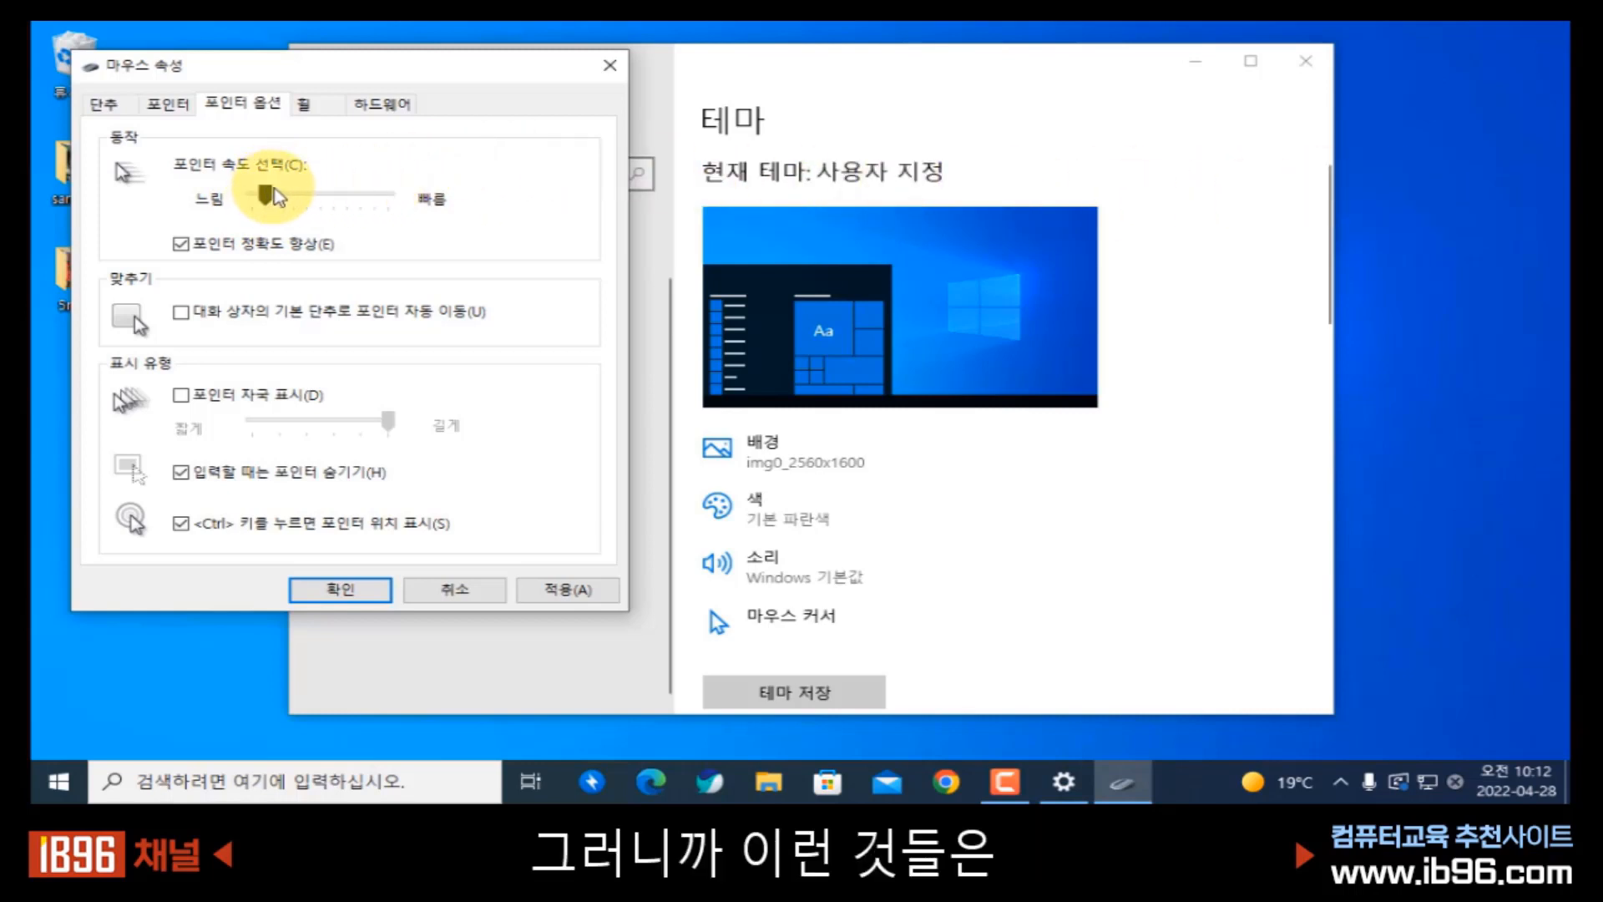
mouse_move(275, 197)
mouse_down()
mouse_move(1059, 236)
mouse_move(280, 197)
mouse_up()
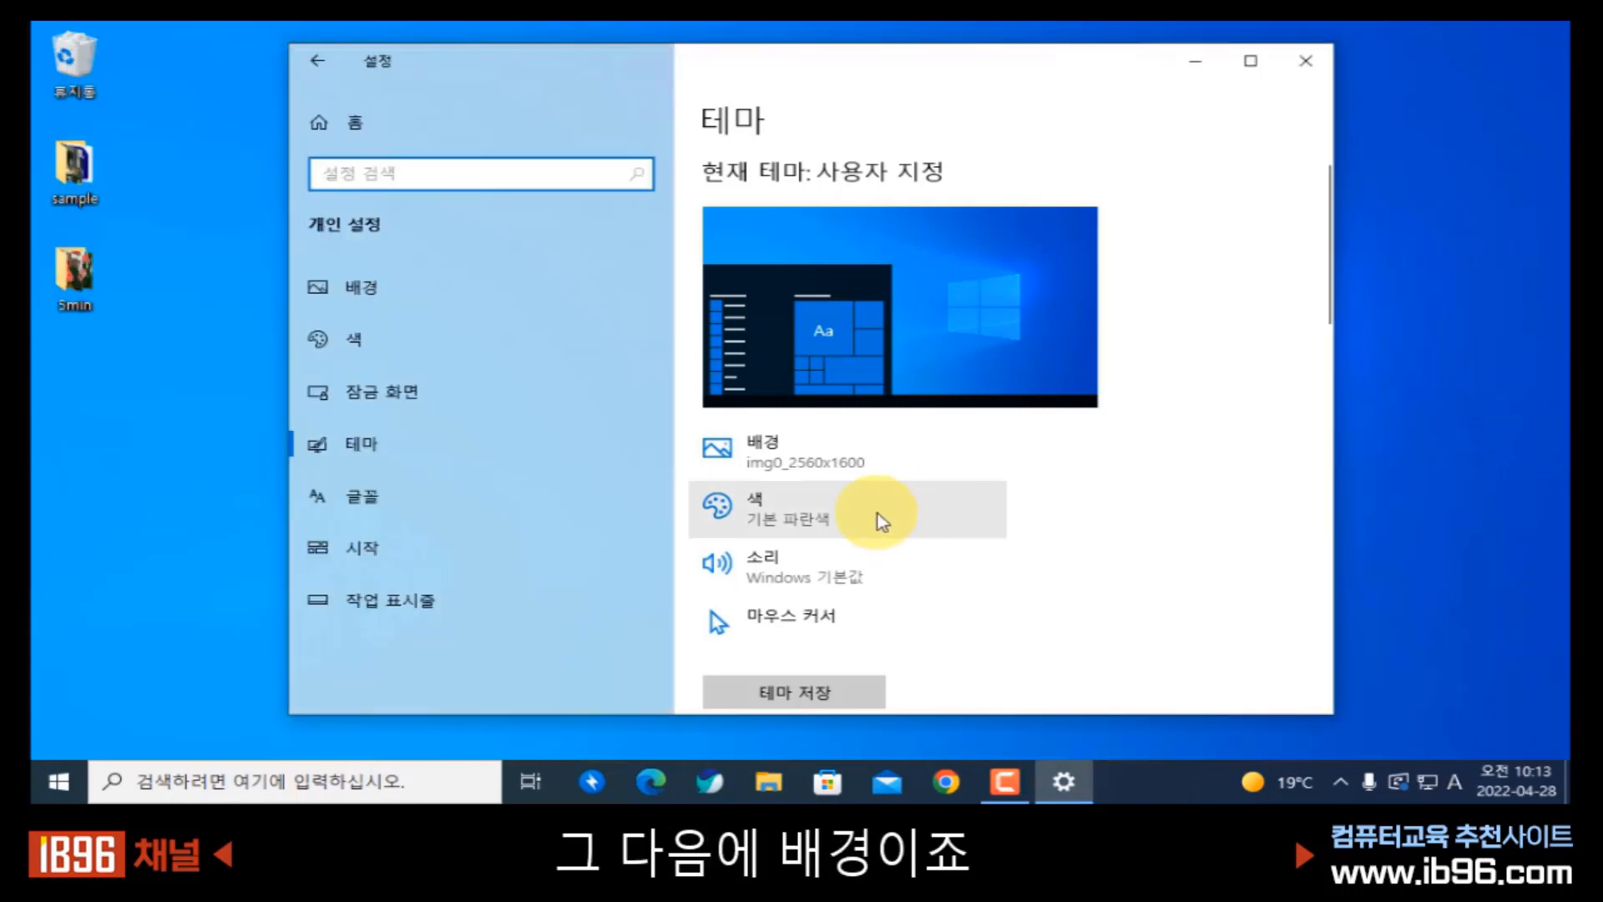
- Open the background settings (배경) from the theme page and set the desktop background type to 단색
click(814, 466)
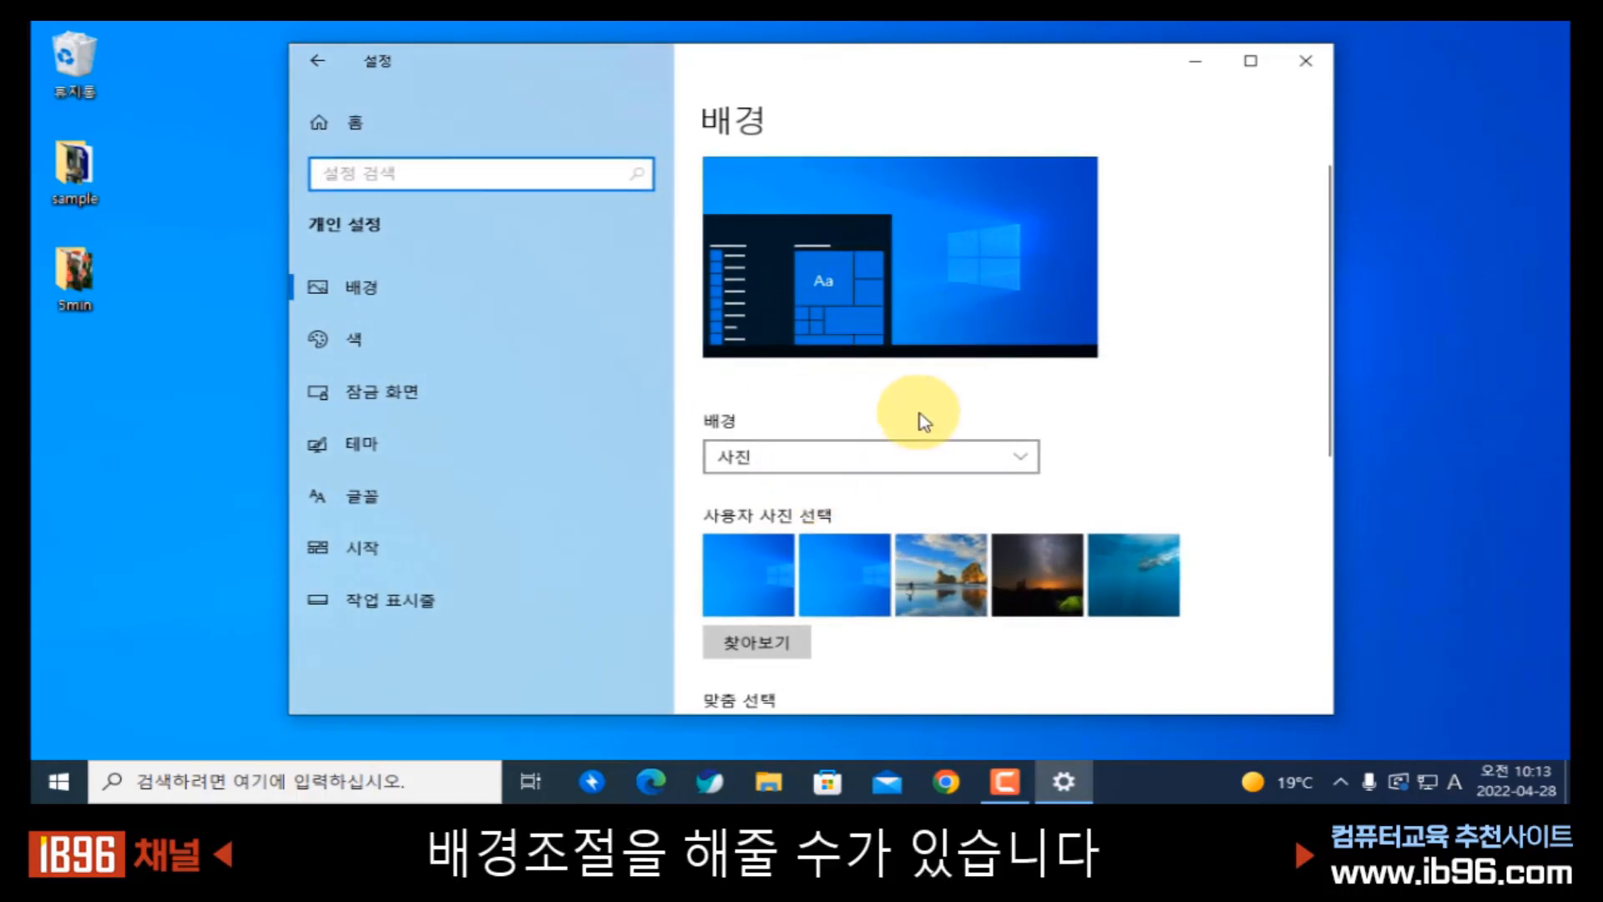
scroll(924, 421, down, 3)
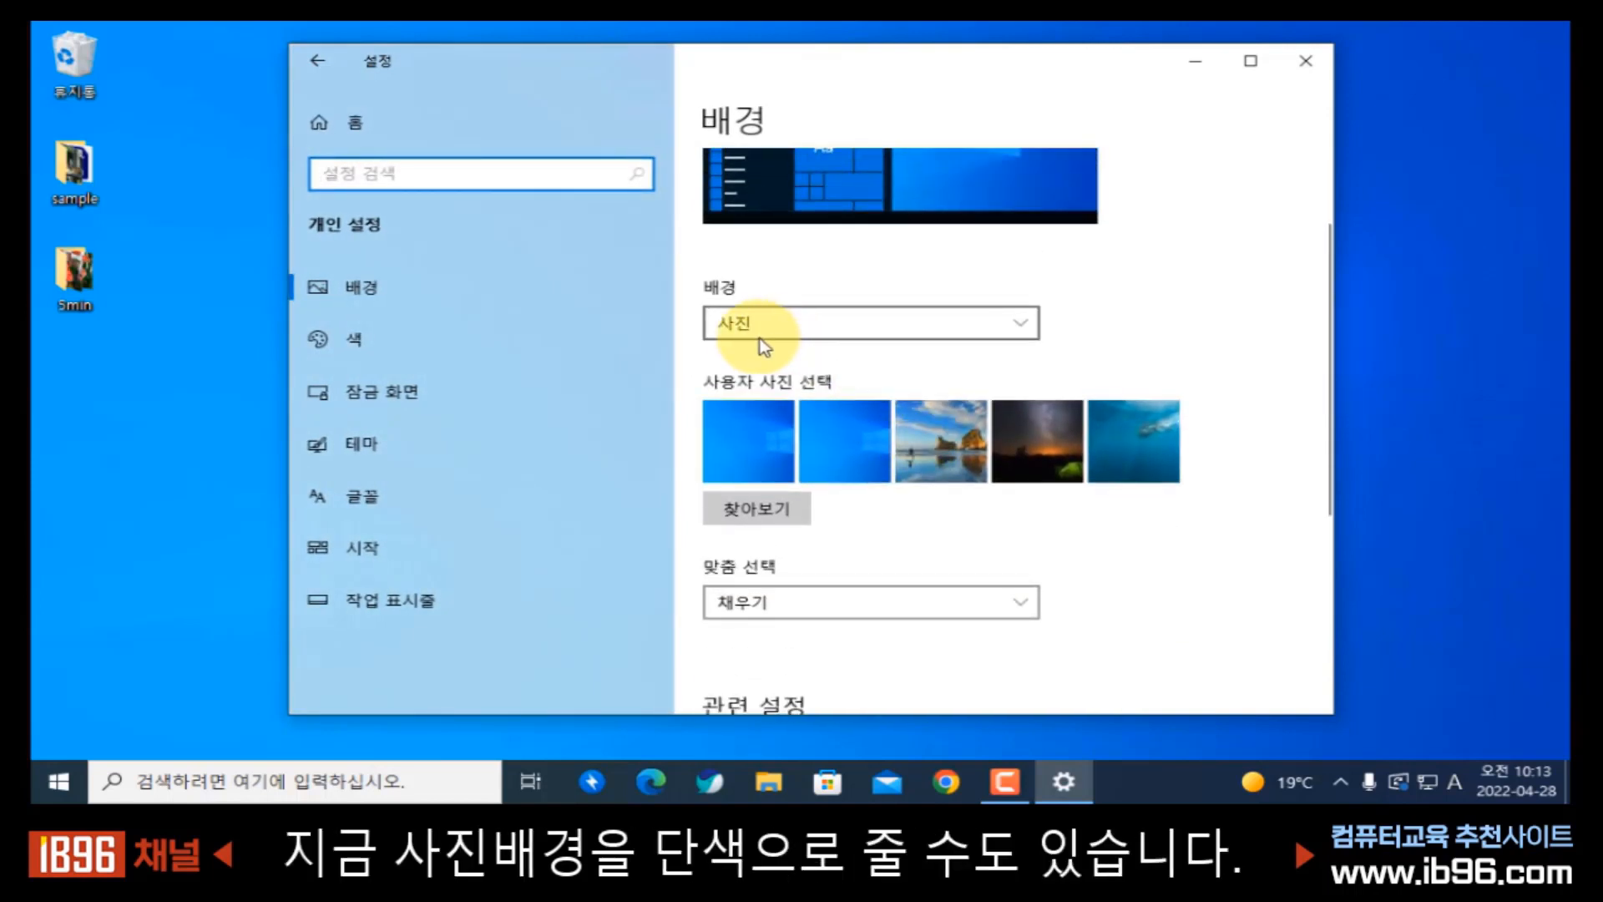
click(742, 334)
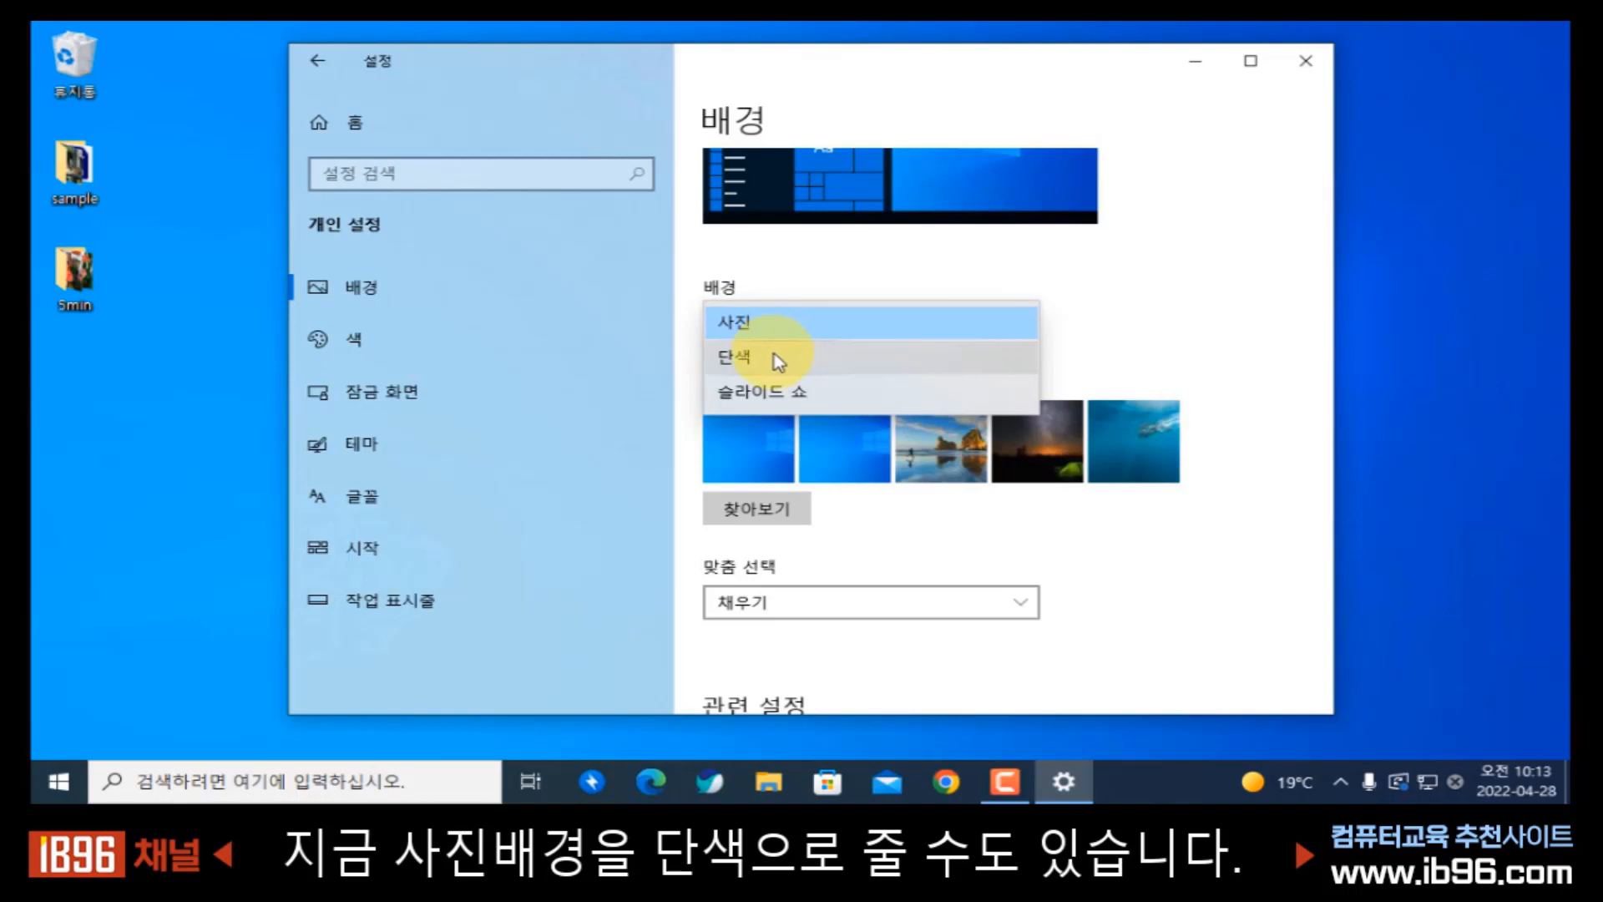
click(815, 63)
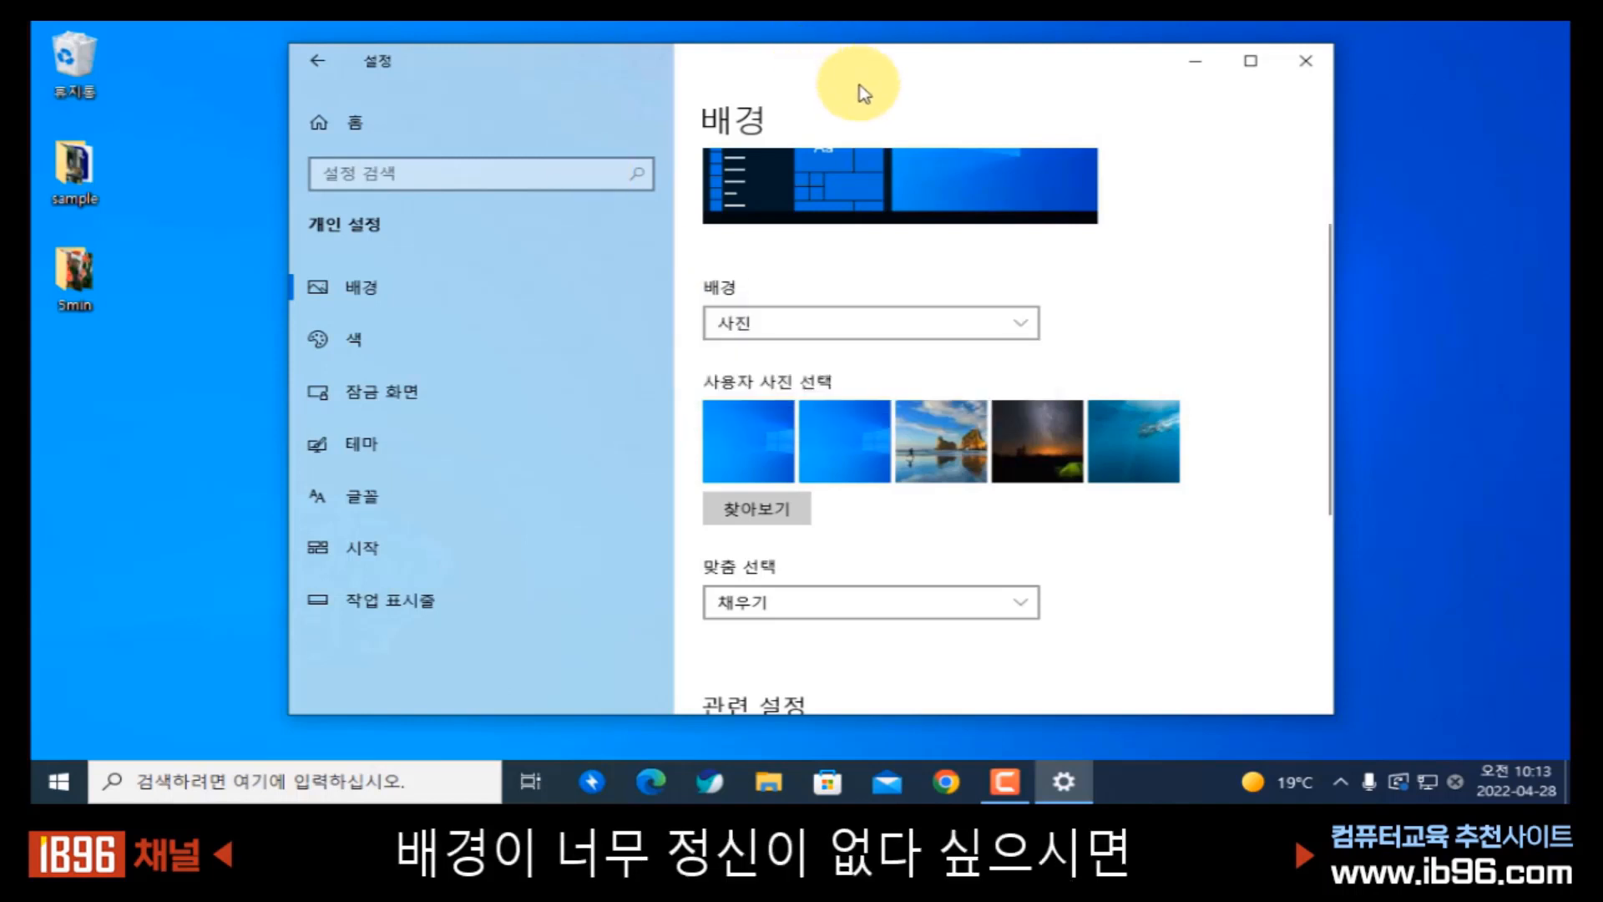
click(806, 336)
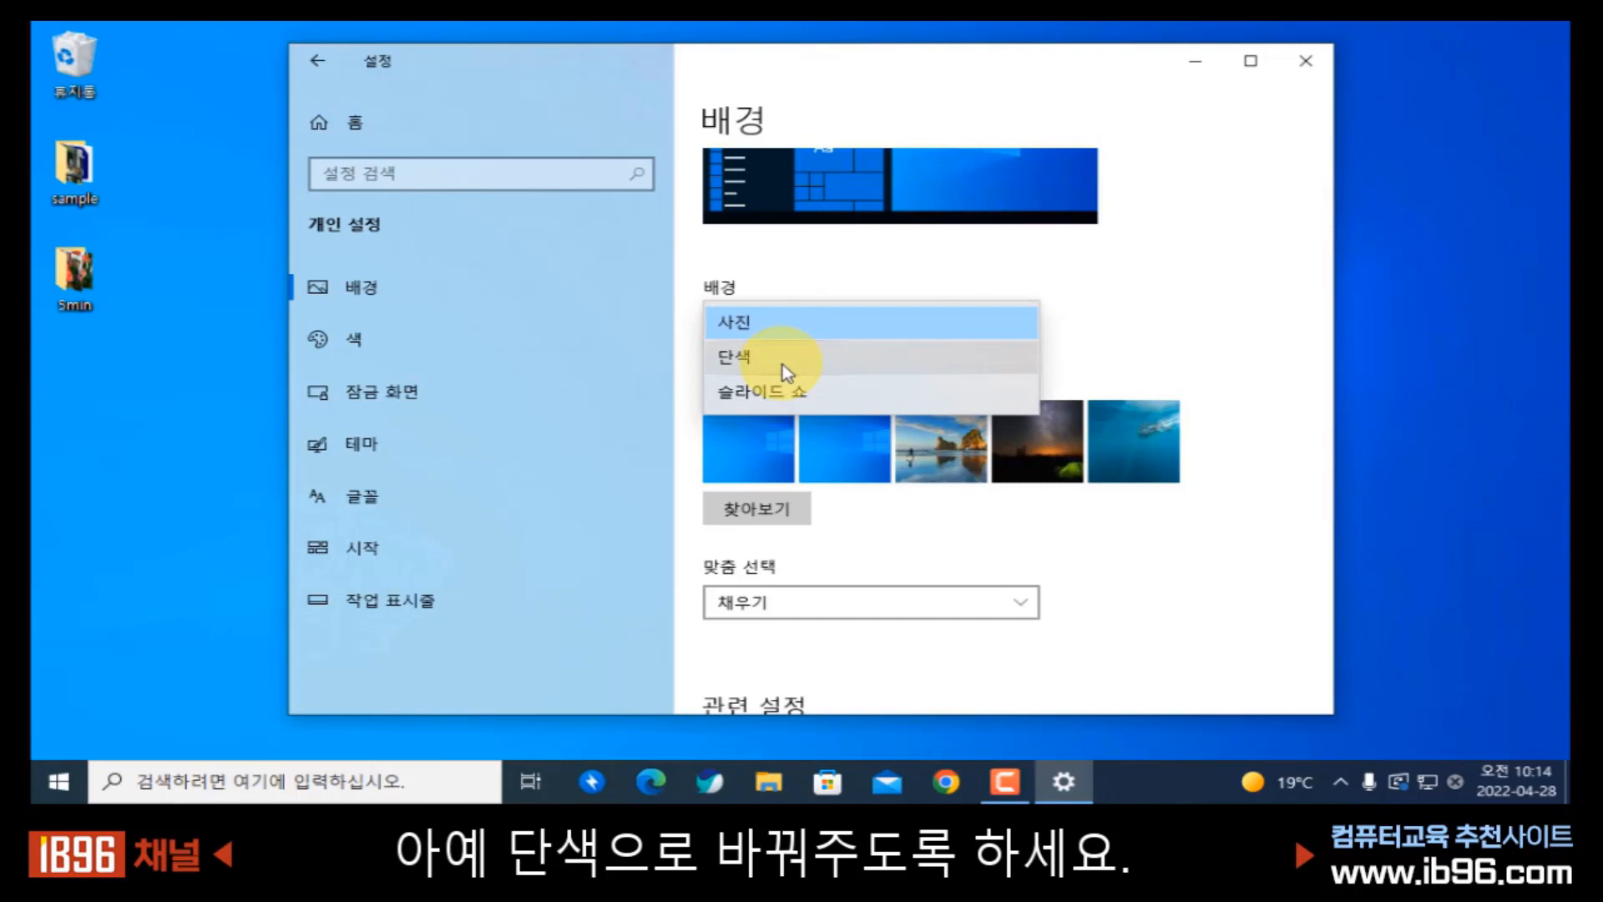
click(783, 364)
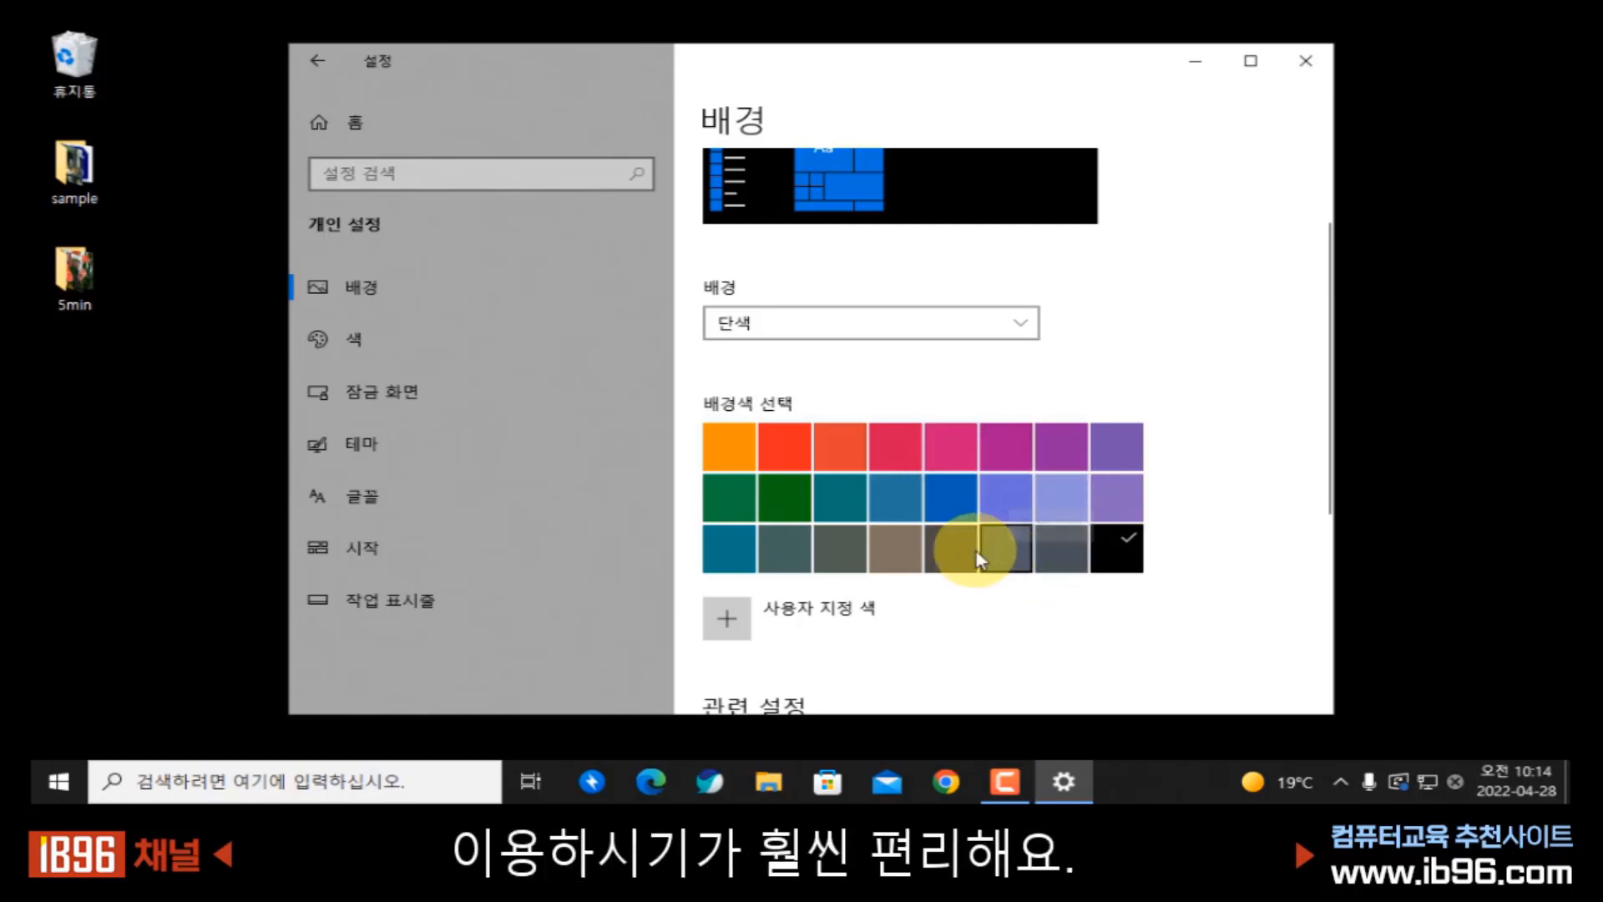
- Try several muted solid background colors, including brown, grey-green, teal blue and 모스
click(889, 551)
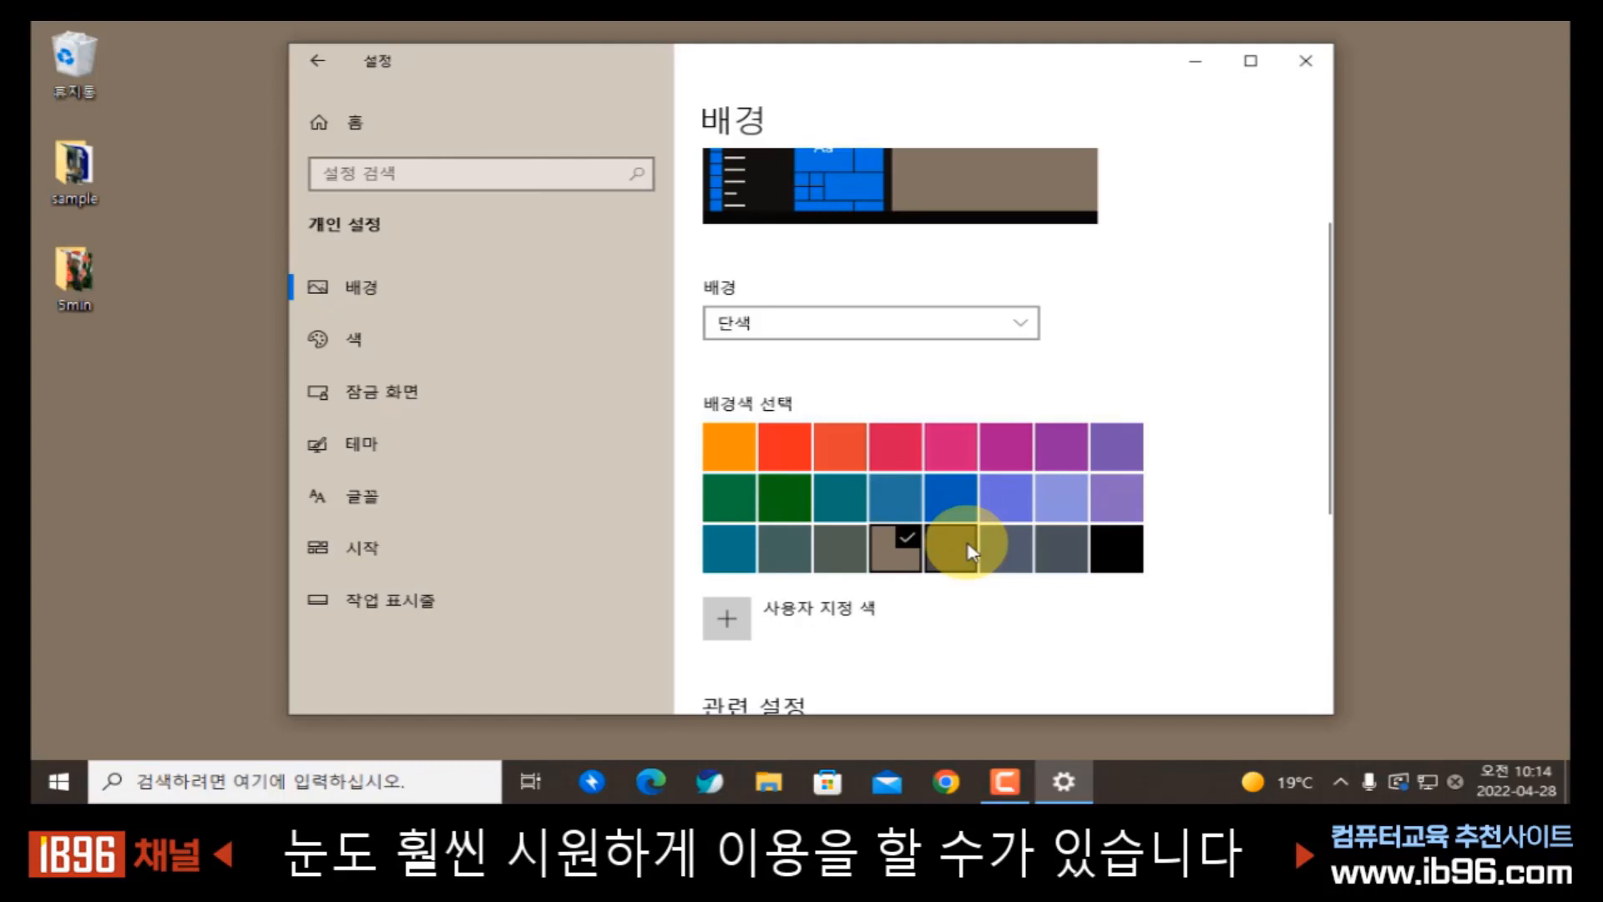
scroll(1004, 538, down, 1)
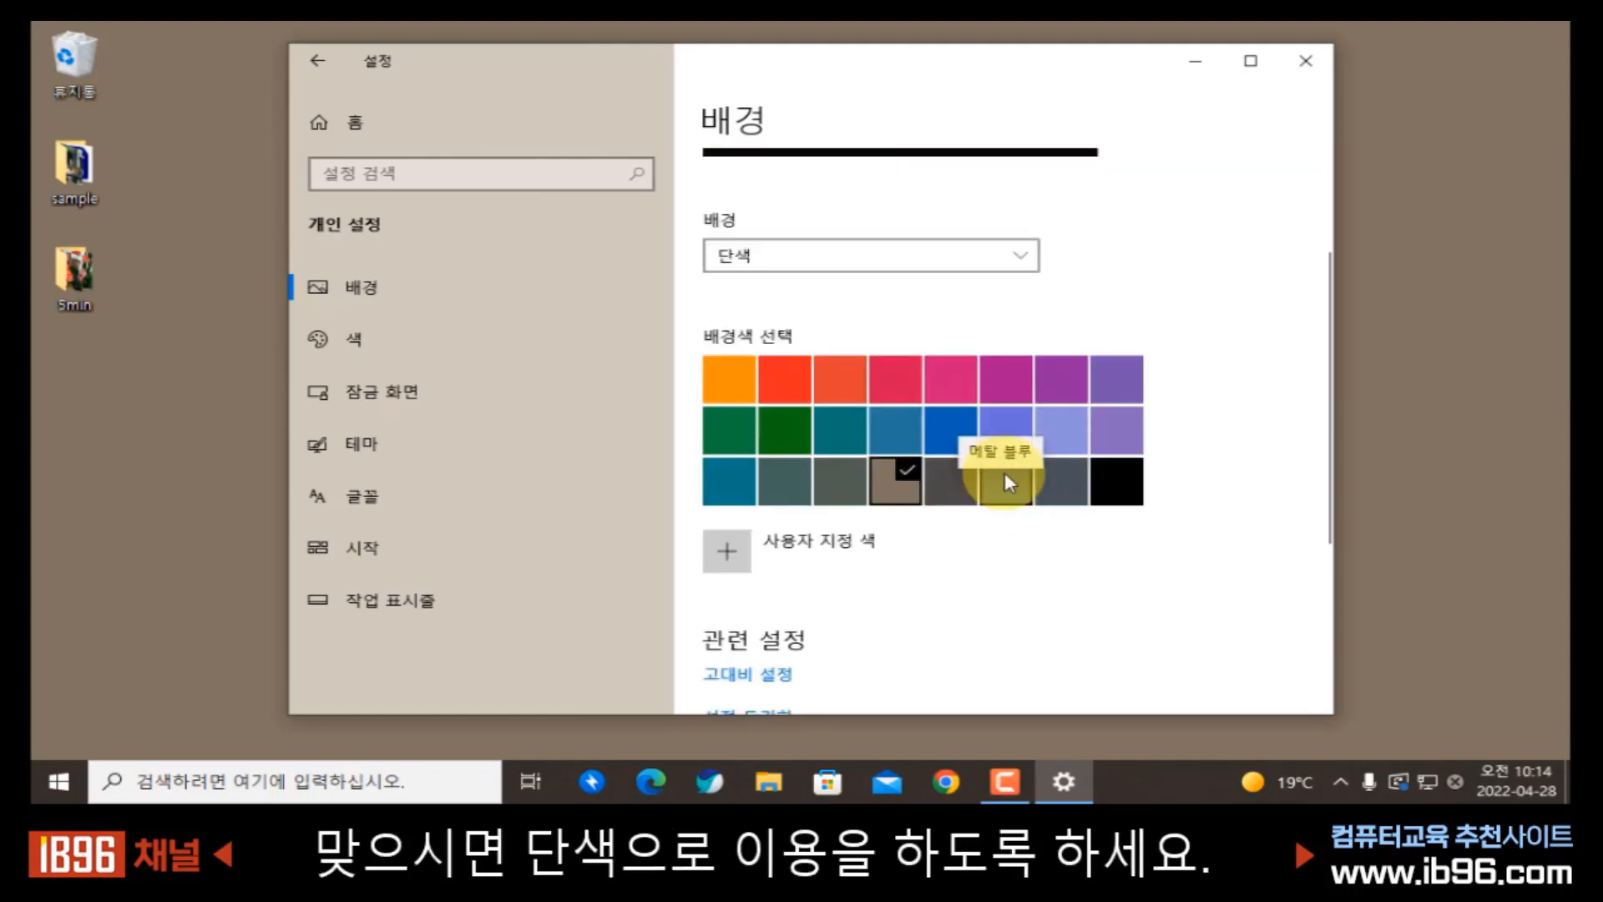
click(847, 491)
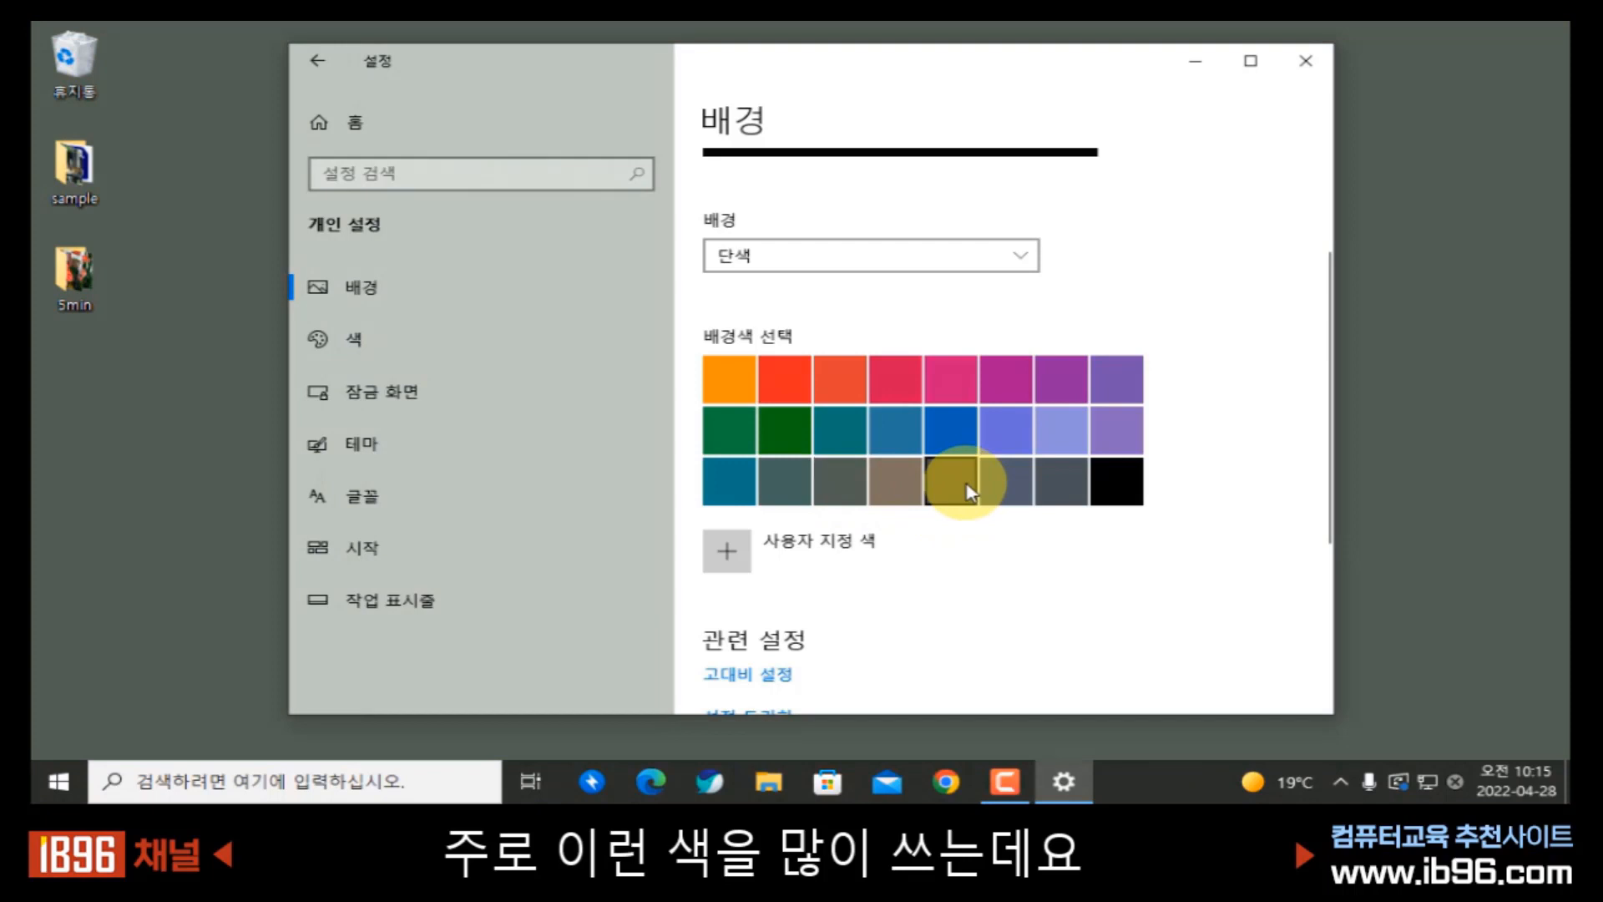
click(778, 480)
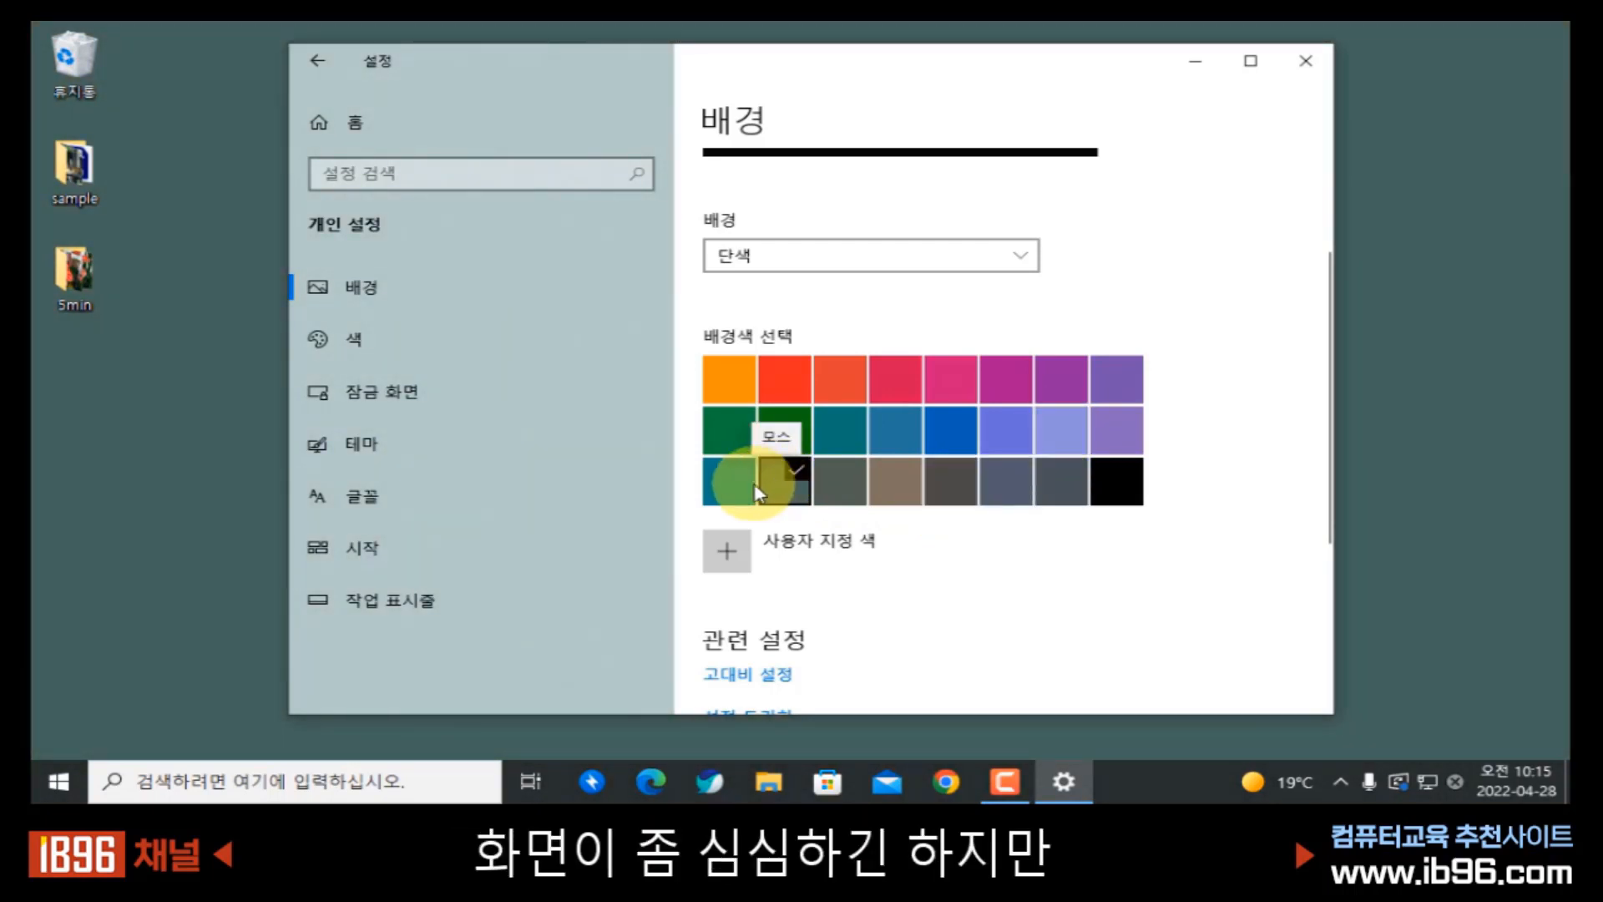
click(733, 484)
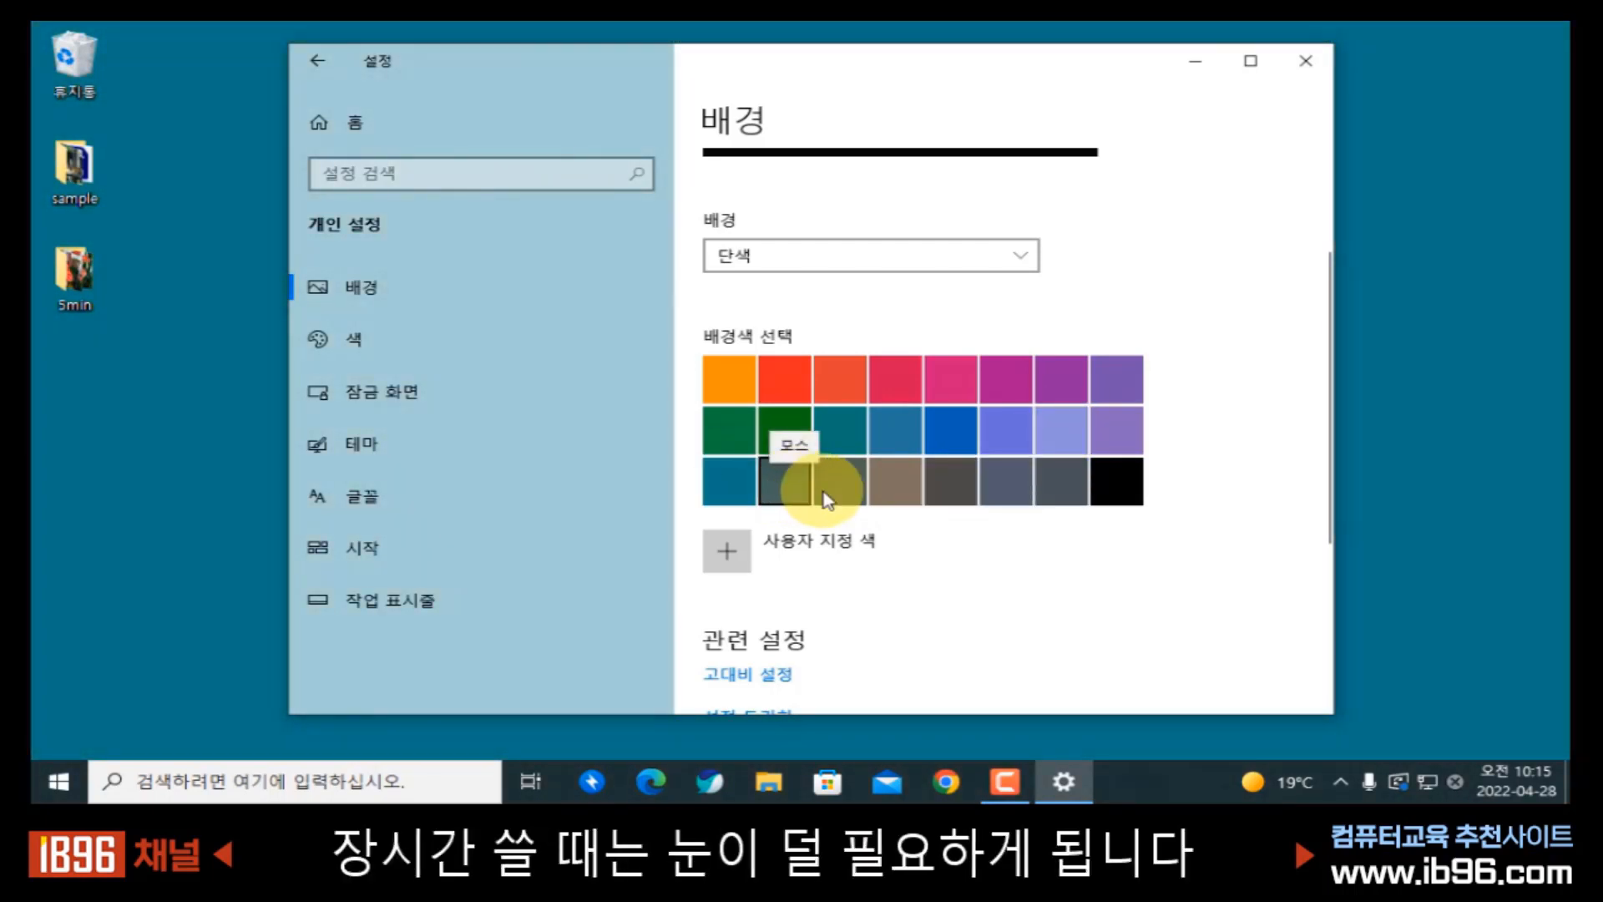
click(809, 494)
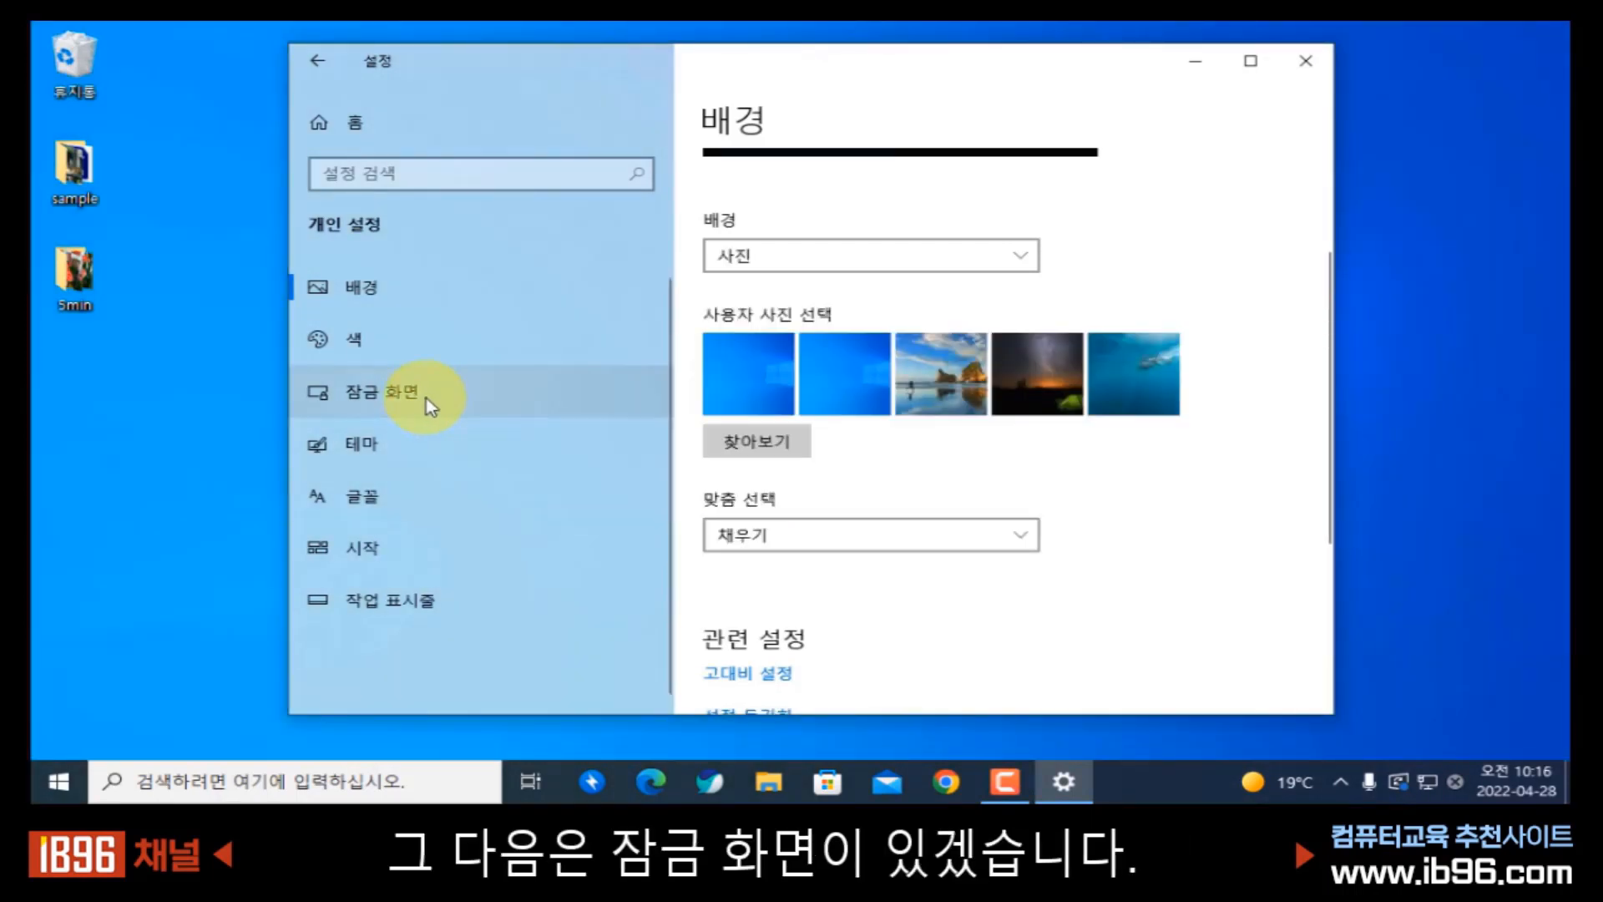
- Open the lock screen settings (잠금 화면) and examine the preview, background and app status options
click(430, 407)
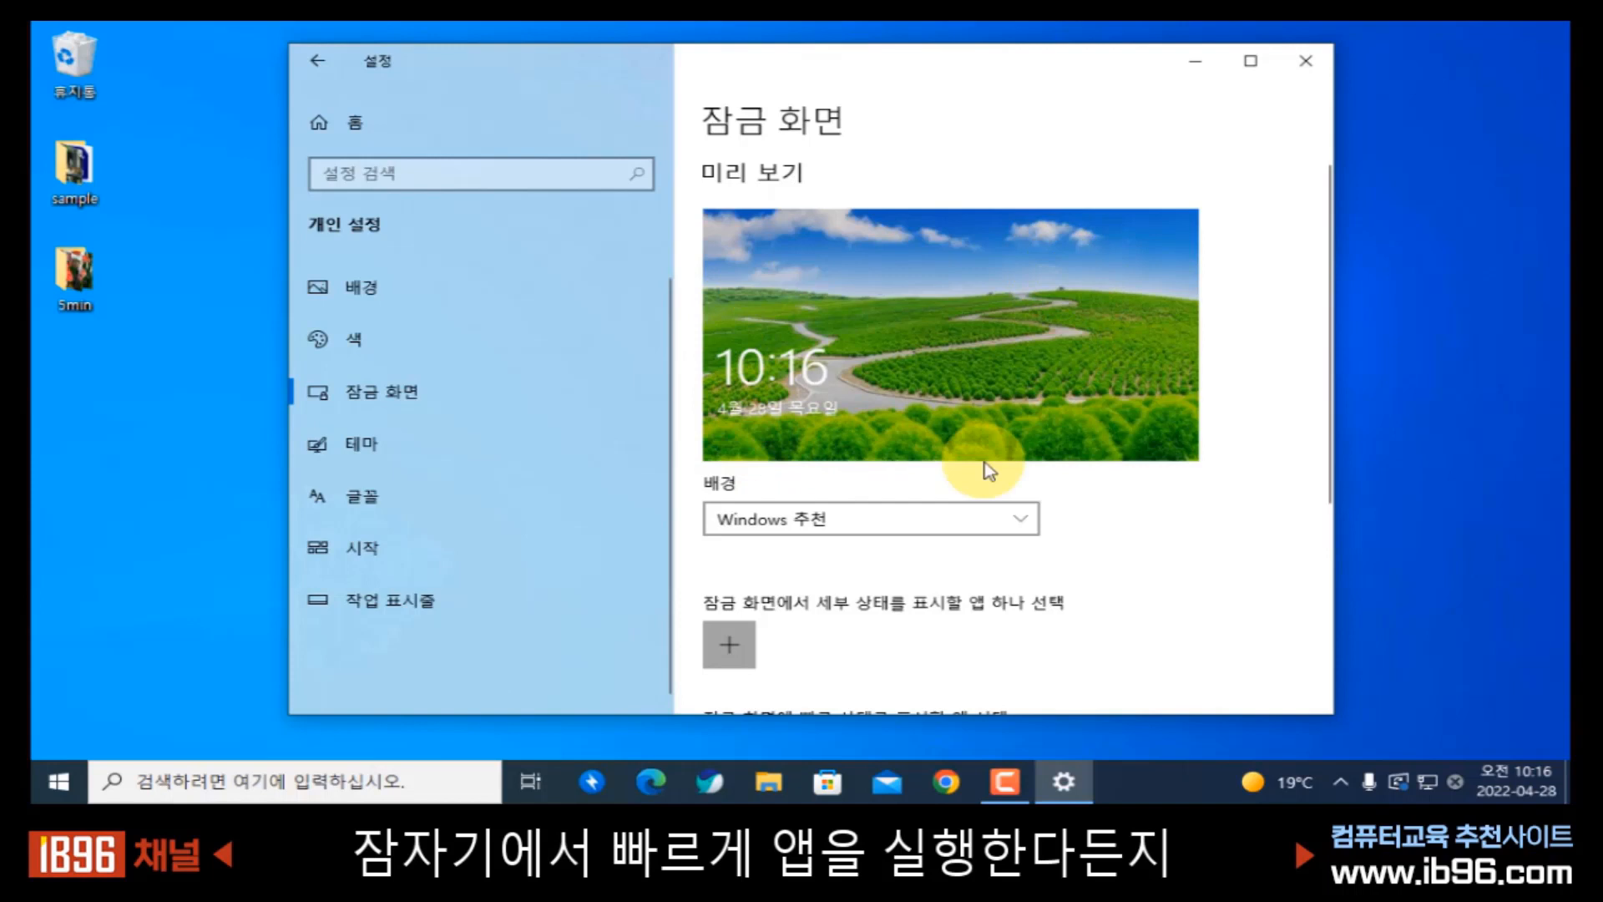
scroll(987, 470, down, 2)
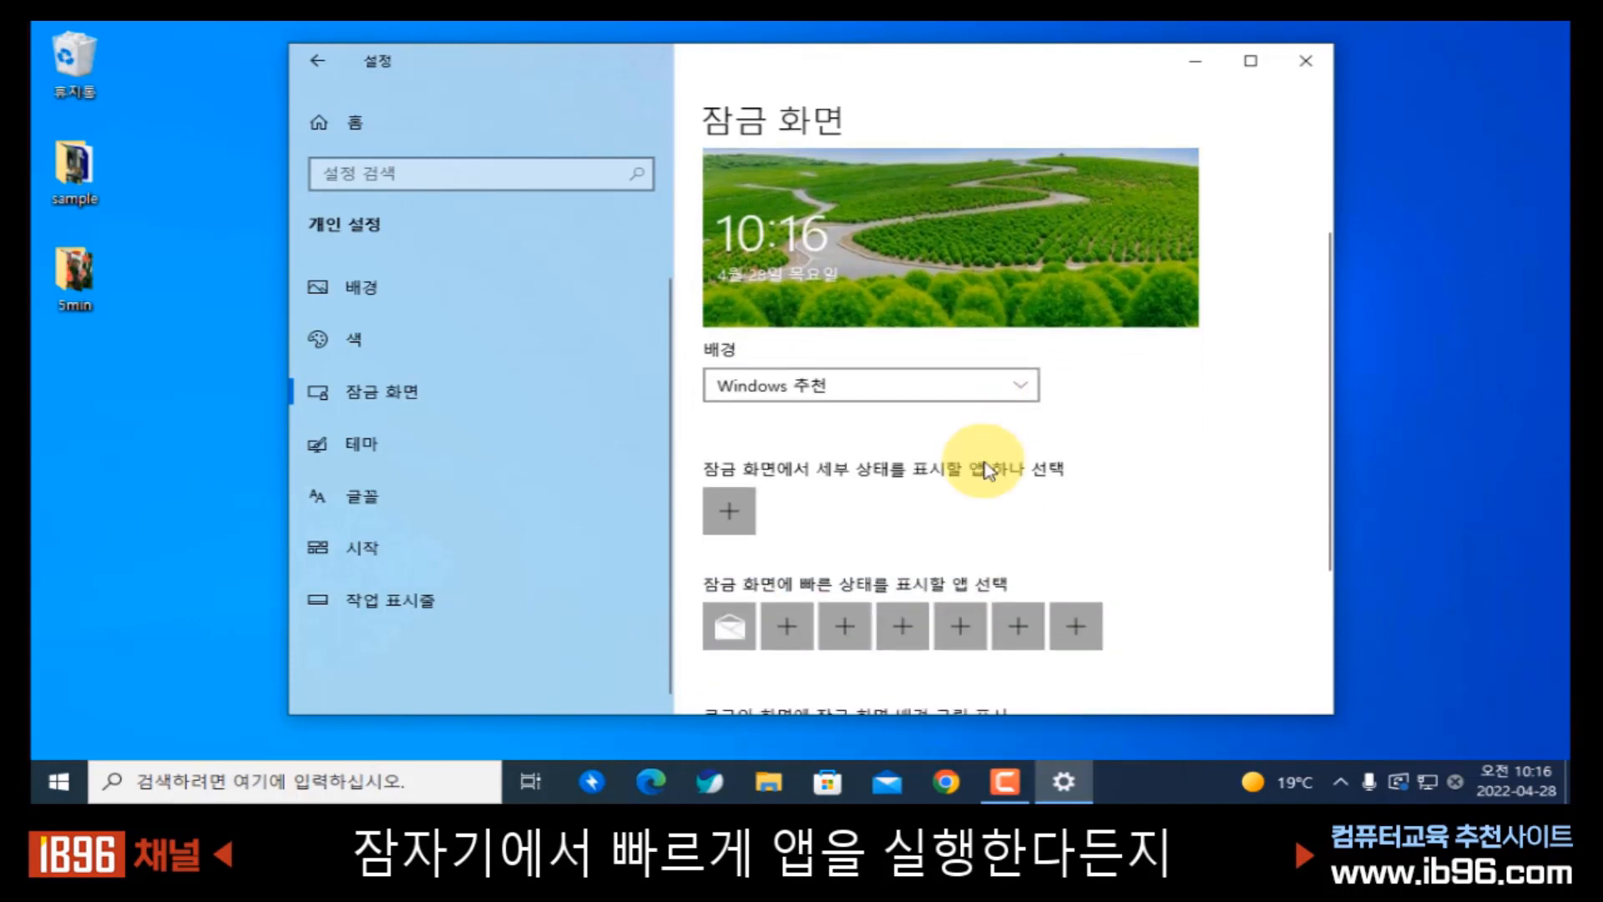
scroll(987, 470, up, 2)
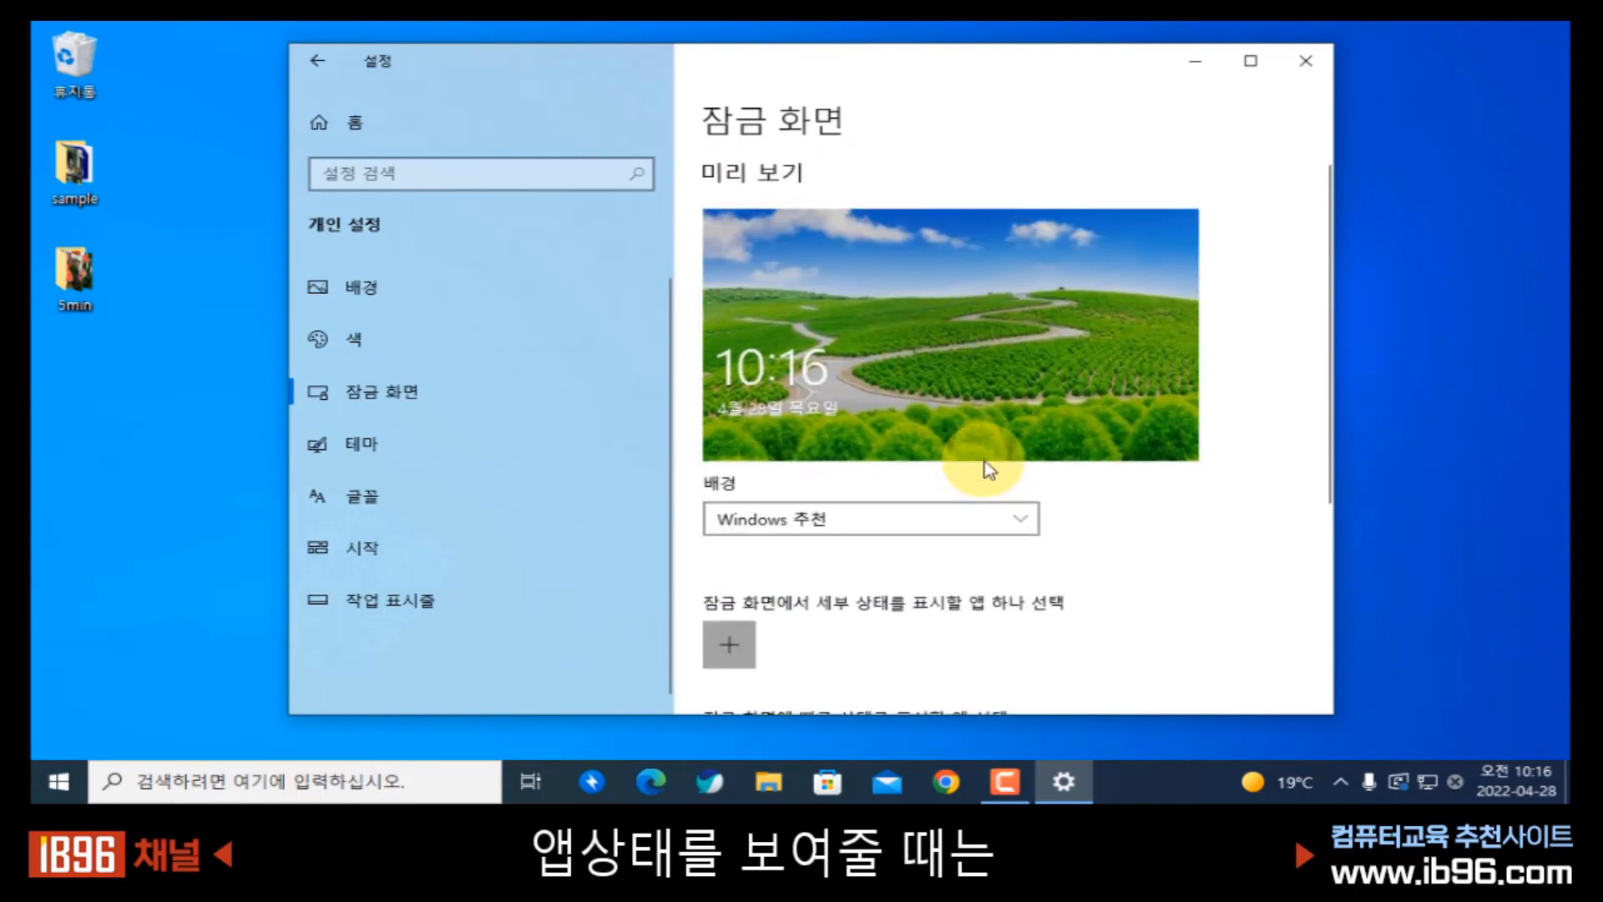
scroll(987, 464, down, 3)
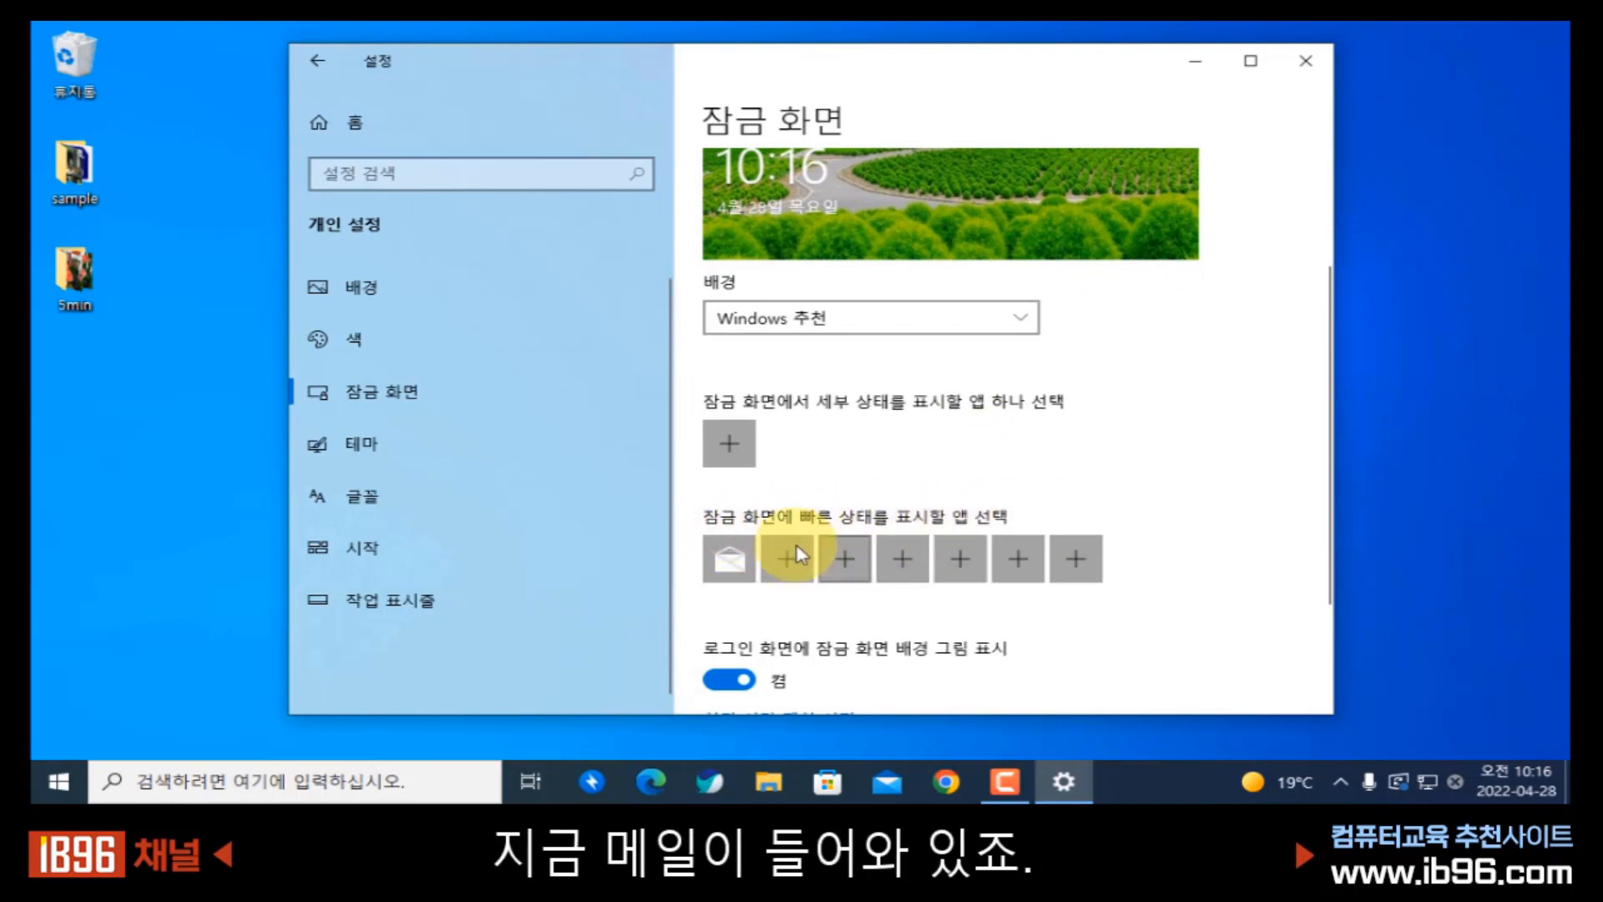
scroll(728, 501, down, 1)
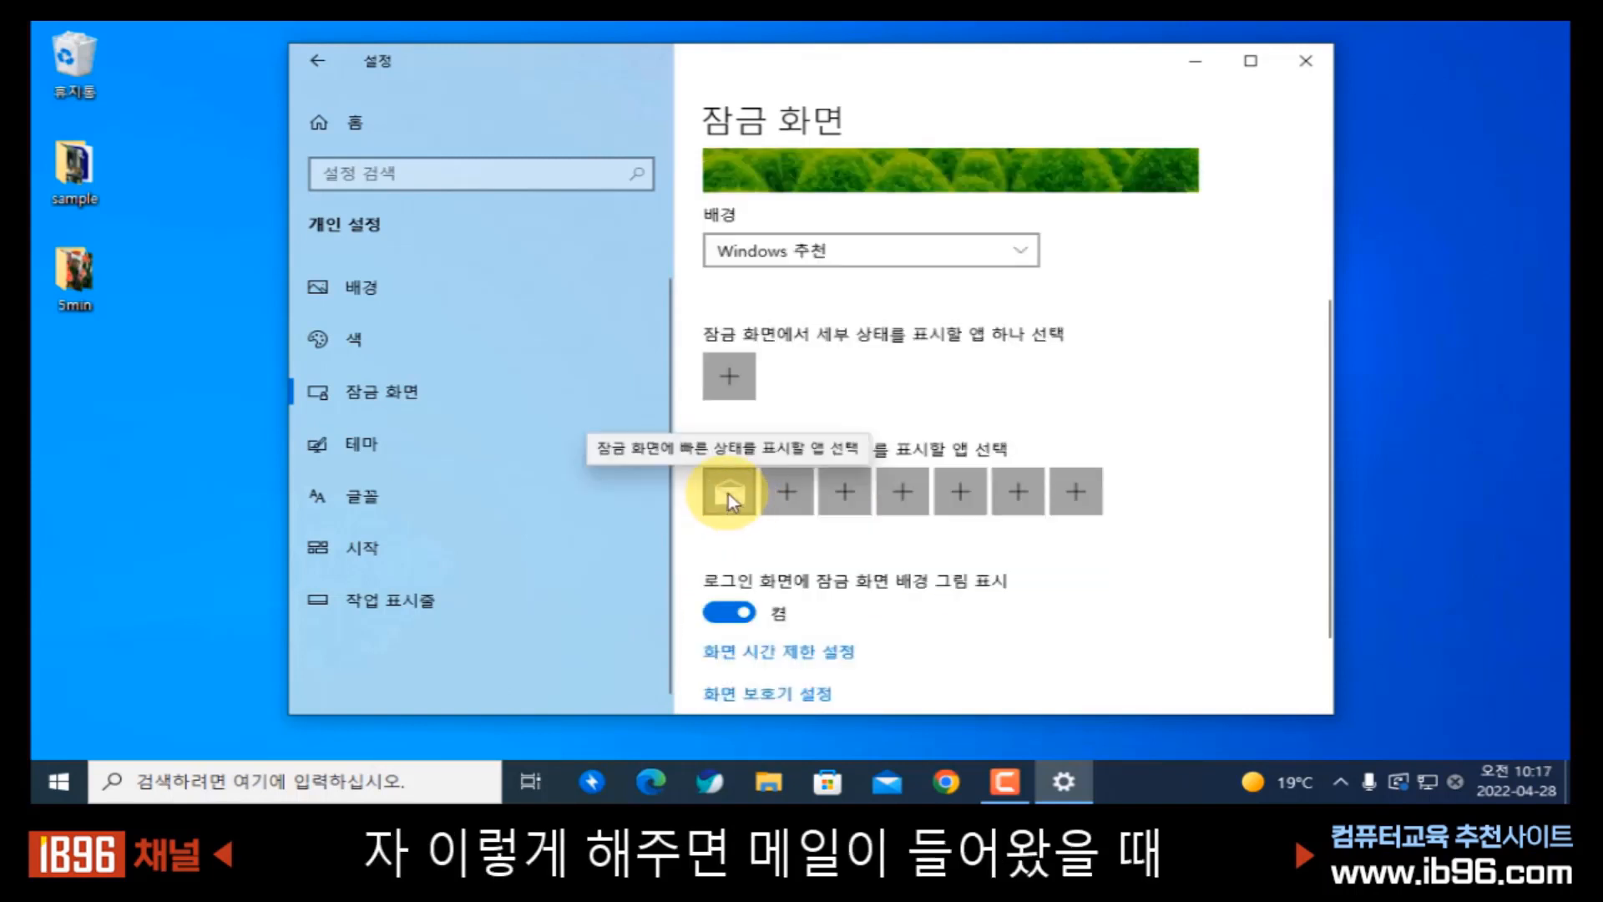
scroll(797, 526, up, 3)
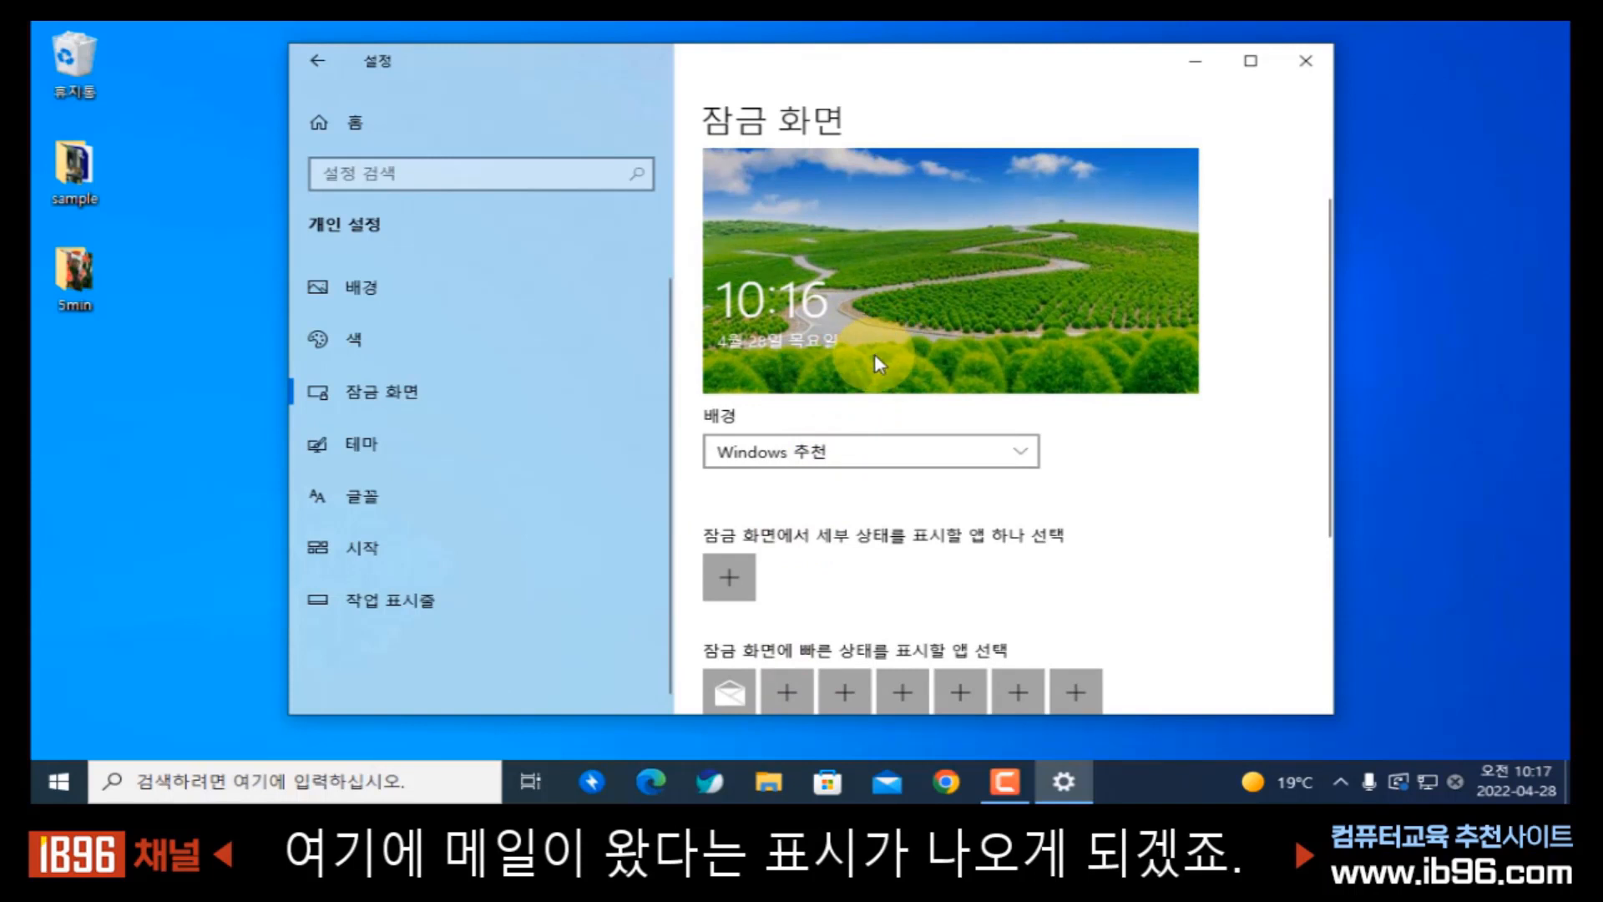
- Assign 날씨 to the first empty quick-status app slot of the lock screen, and reset that slot to 없음
scroll(802, 501, down, 3)
click(788, 492)
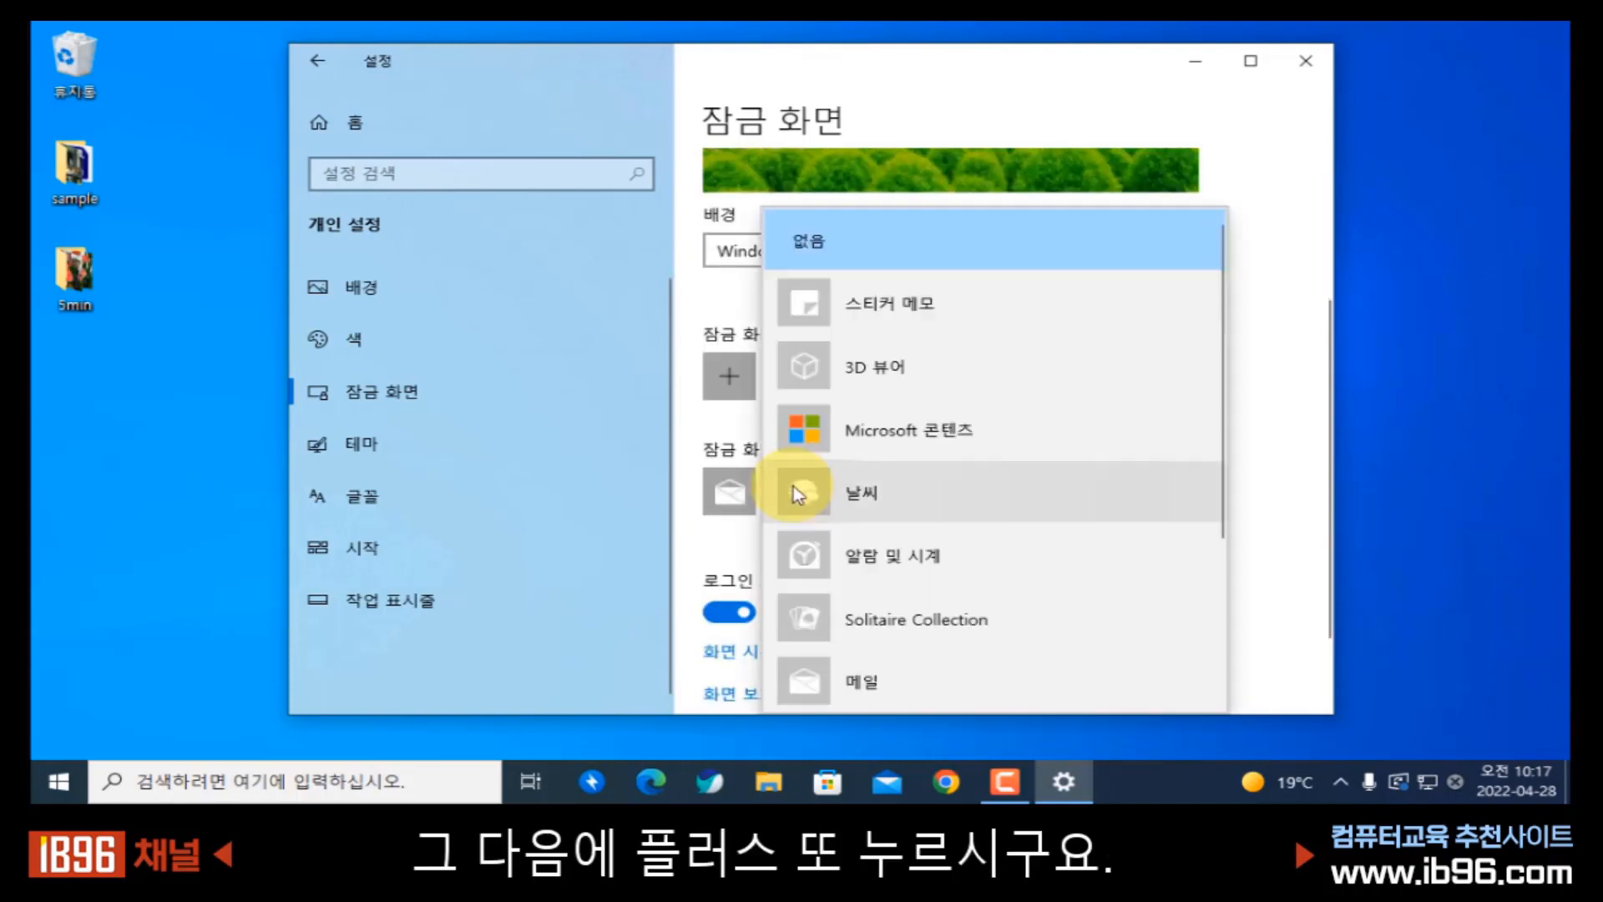
scroll(948, 404, down, 2)
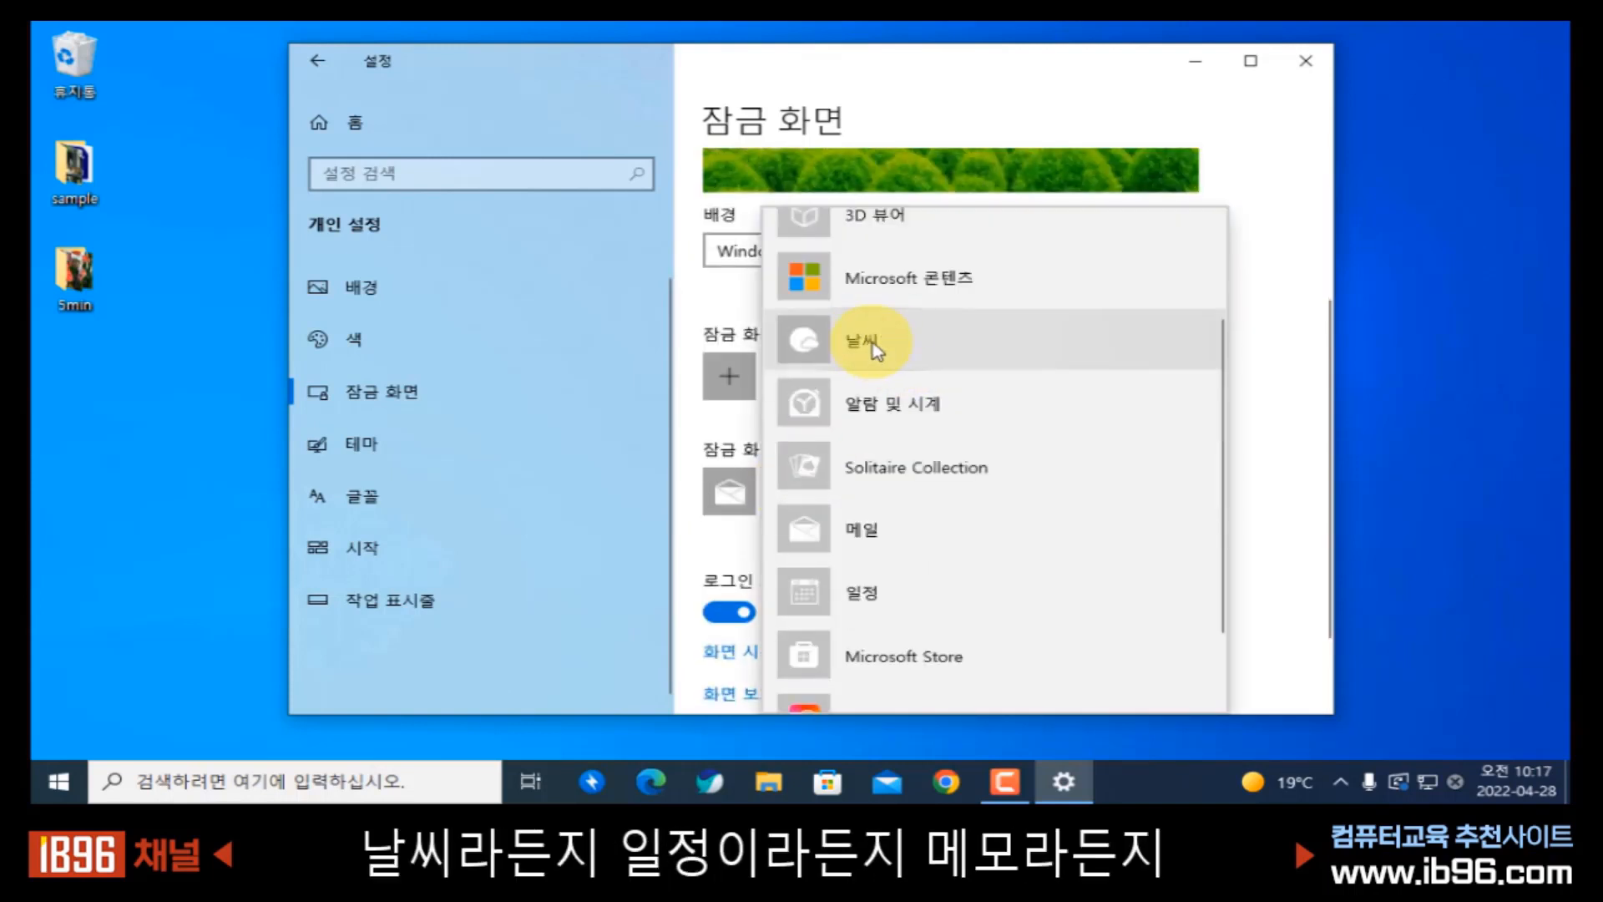
scroll(892, 524, down, 1)
scroll(893, 511, up, 3)
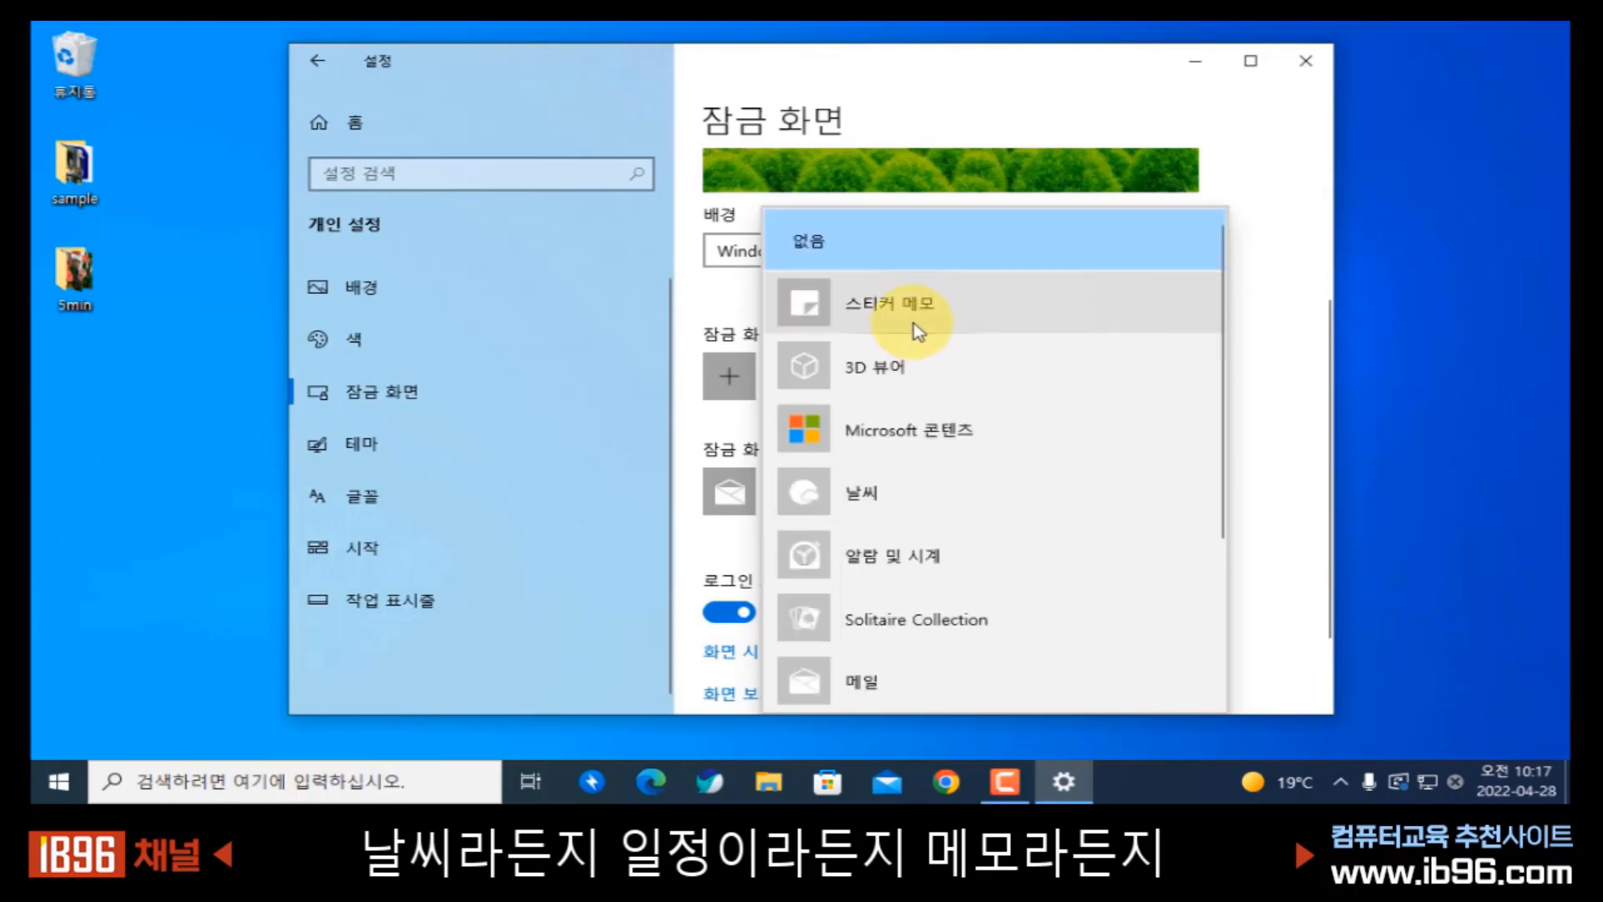
click(888, 489)
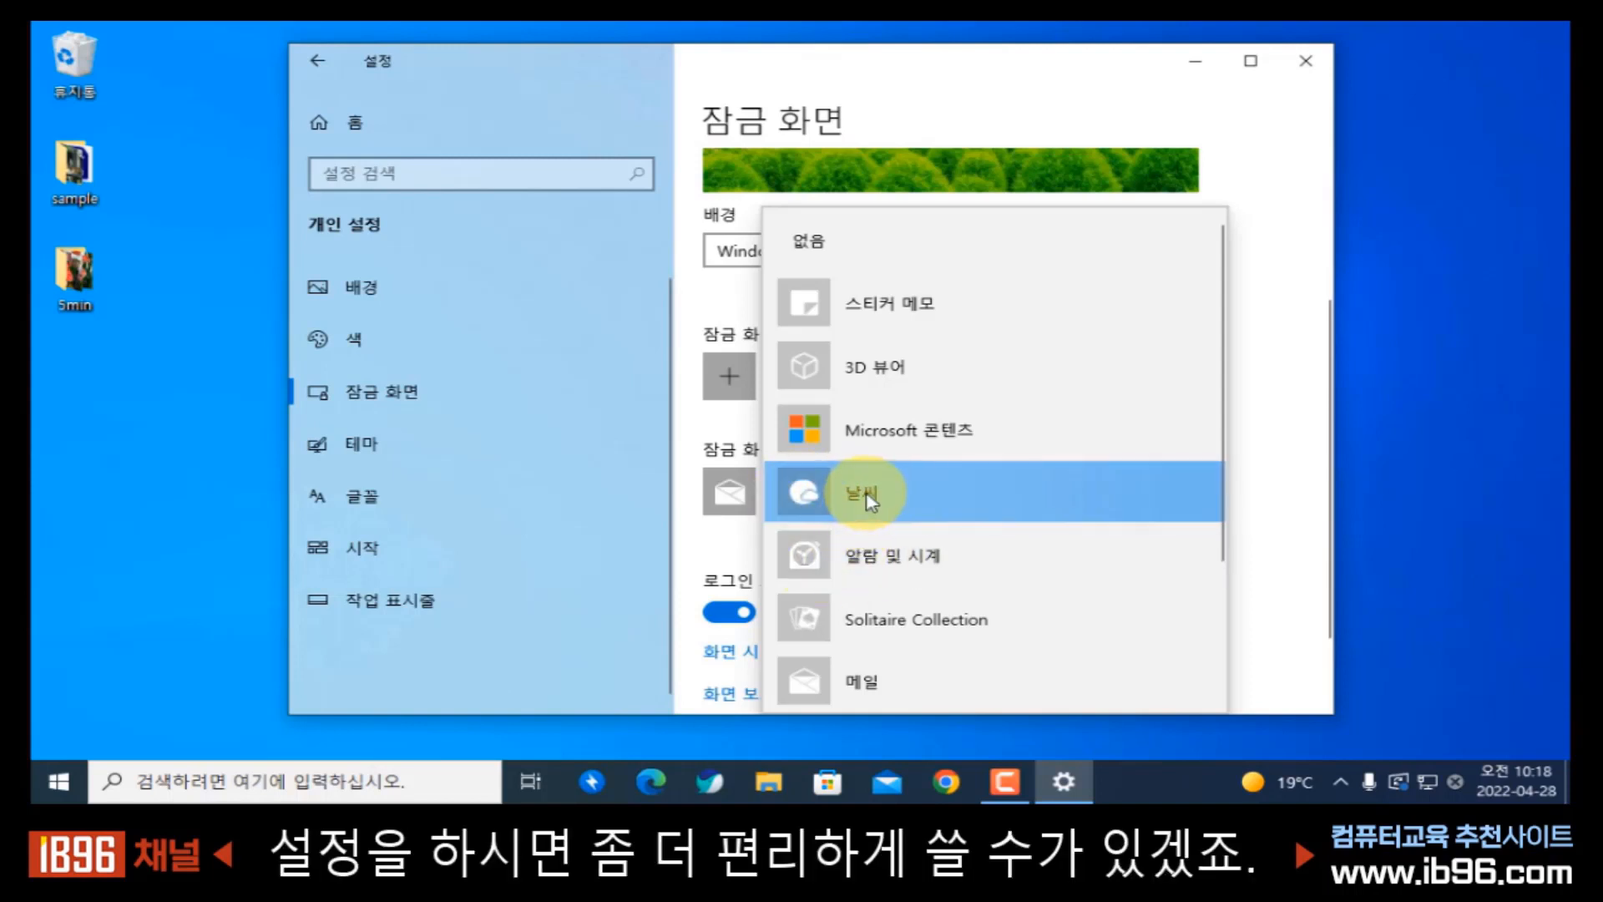
click(851, 246)
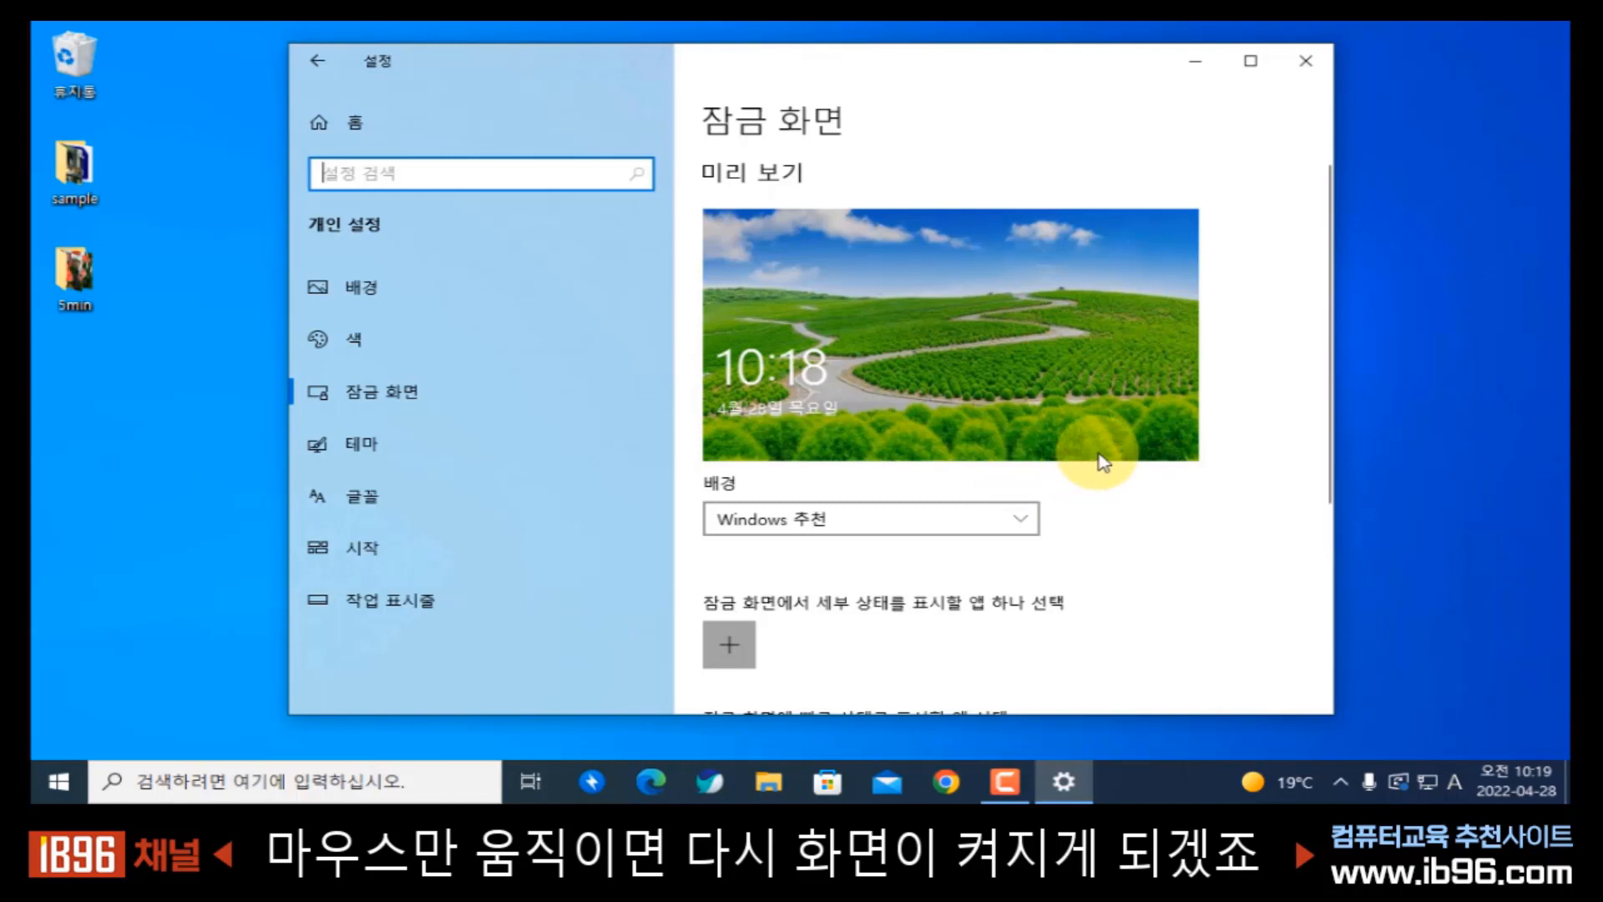
- Open the screen timeout settings (화면 시간 제한 설정) from the lock screen page
scroll(1019, 602, down, 3)
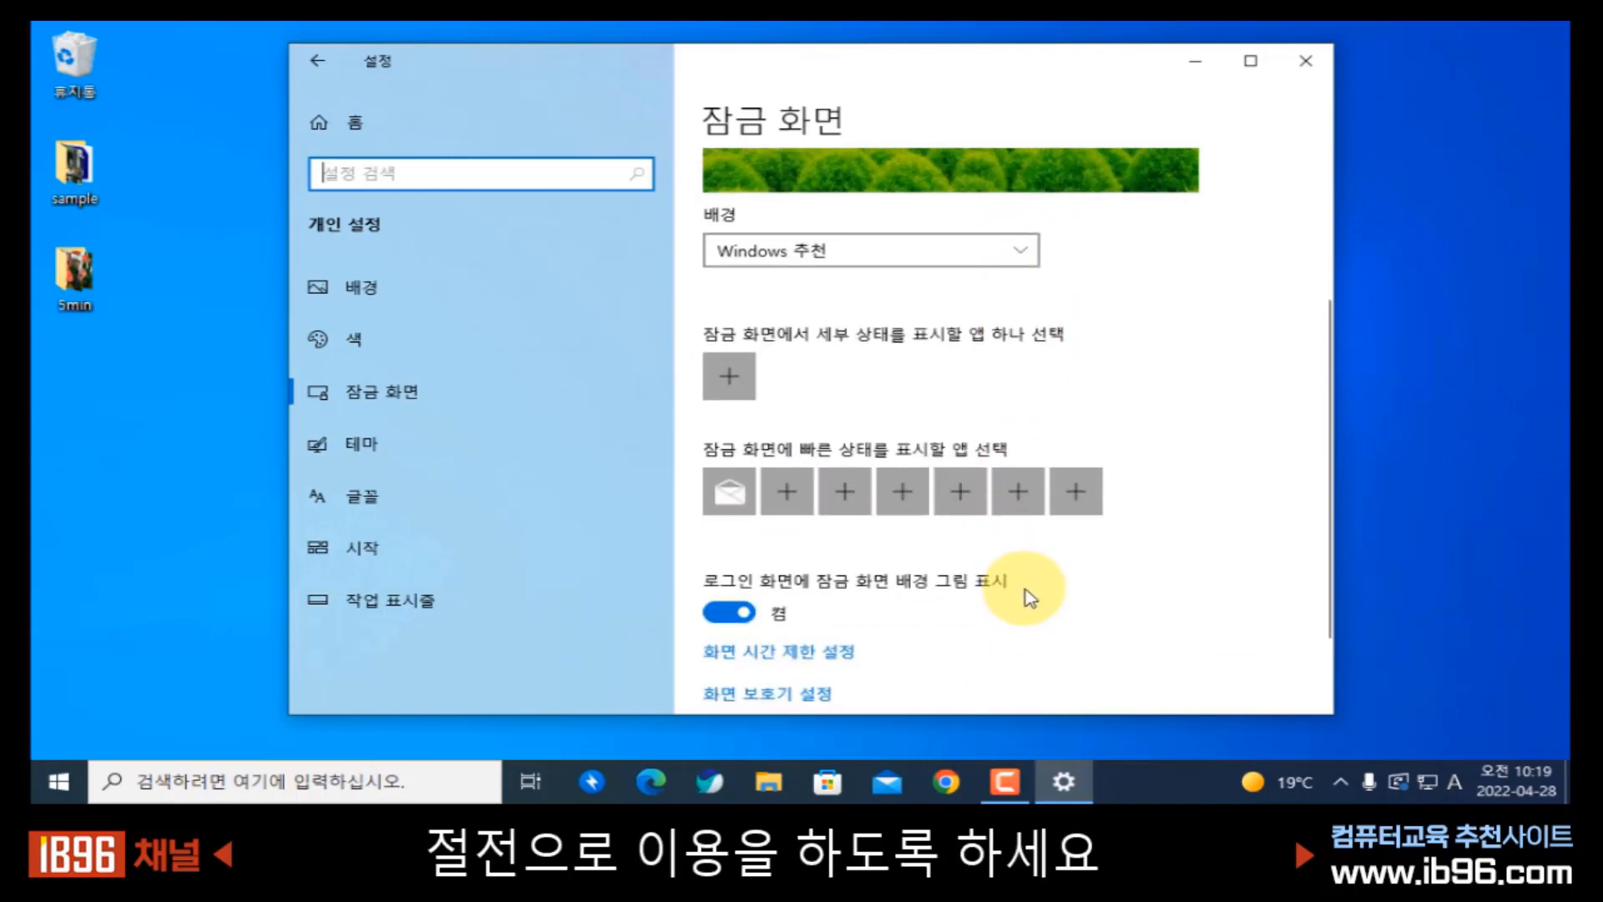
scroll(1025, 588, down, 1)
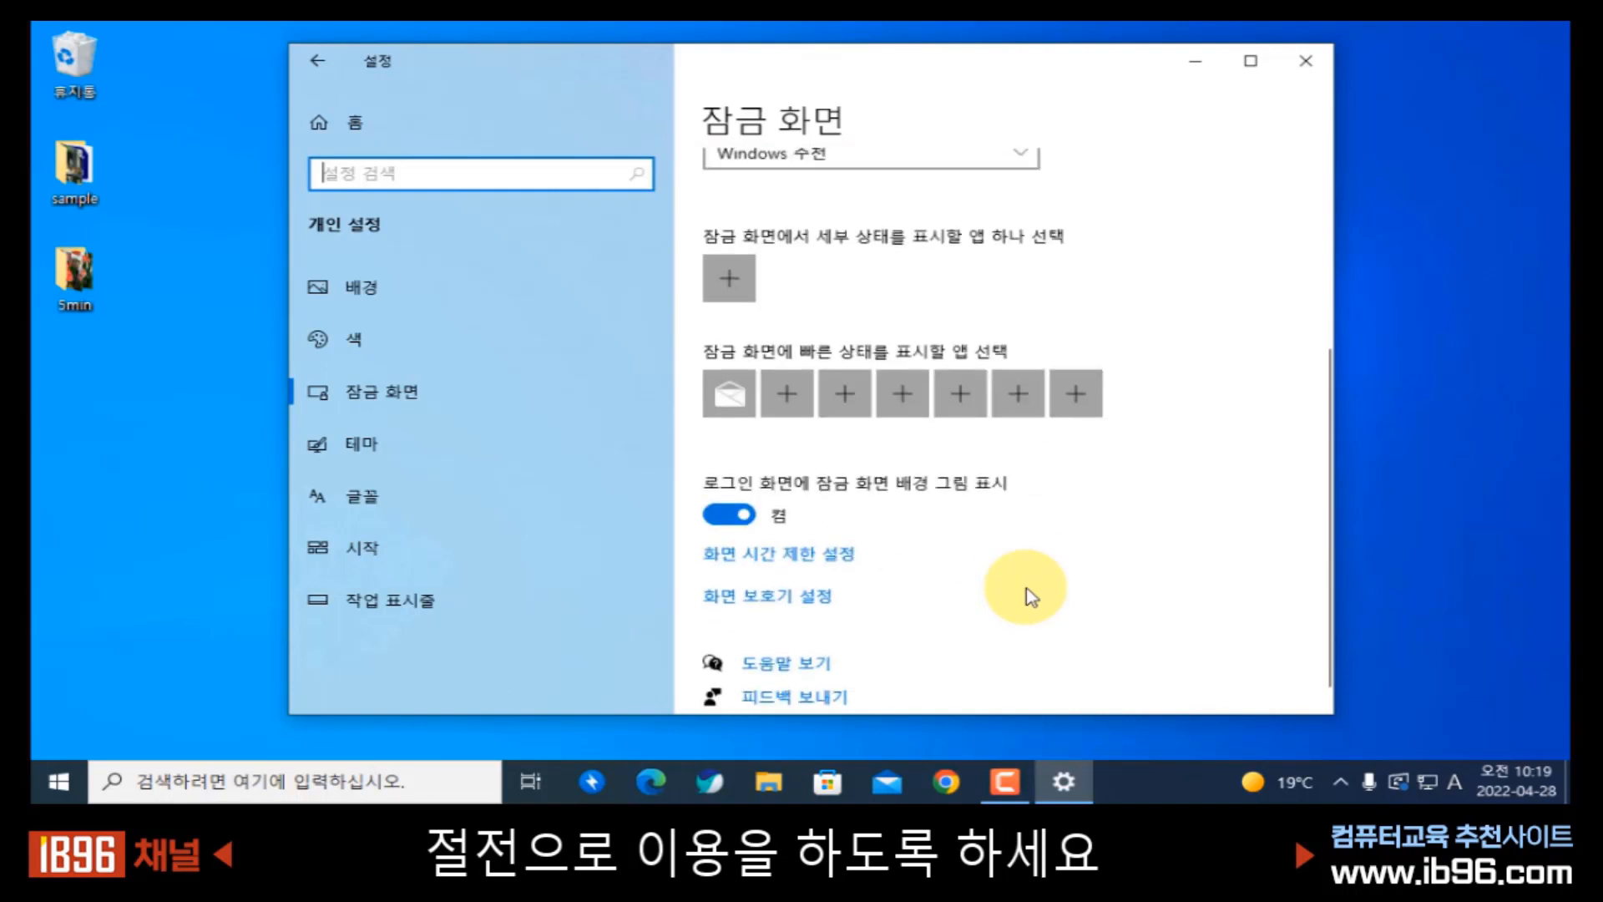
click(758, 539)
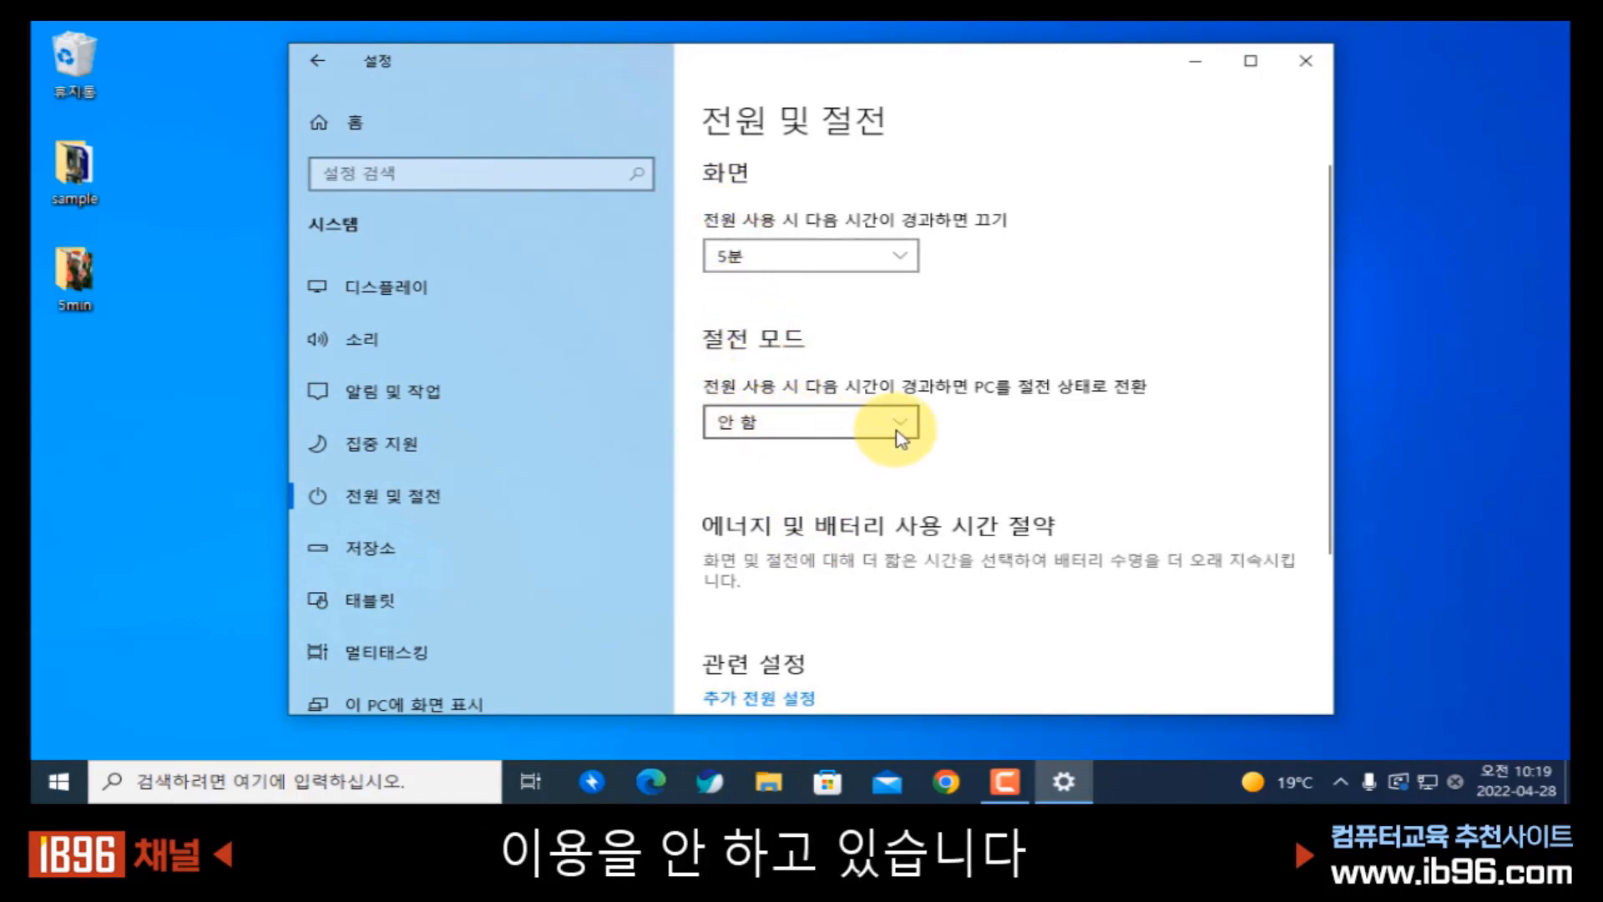
- Examine the available screen-off times for plugged-in use in the 전원 및 절전 settings, leaving the choices without selecting one
click(836, 256)
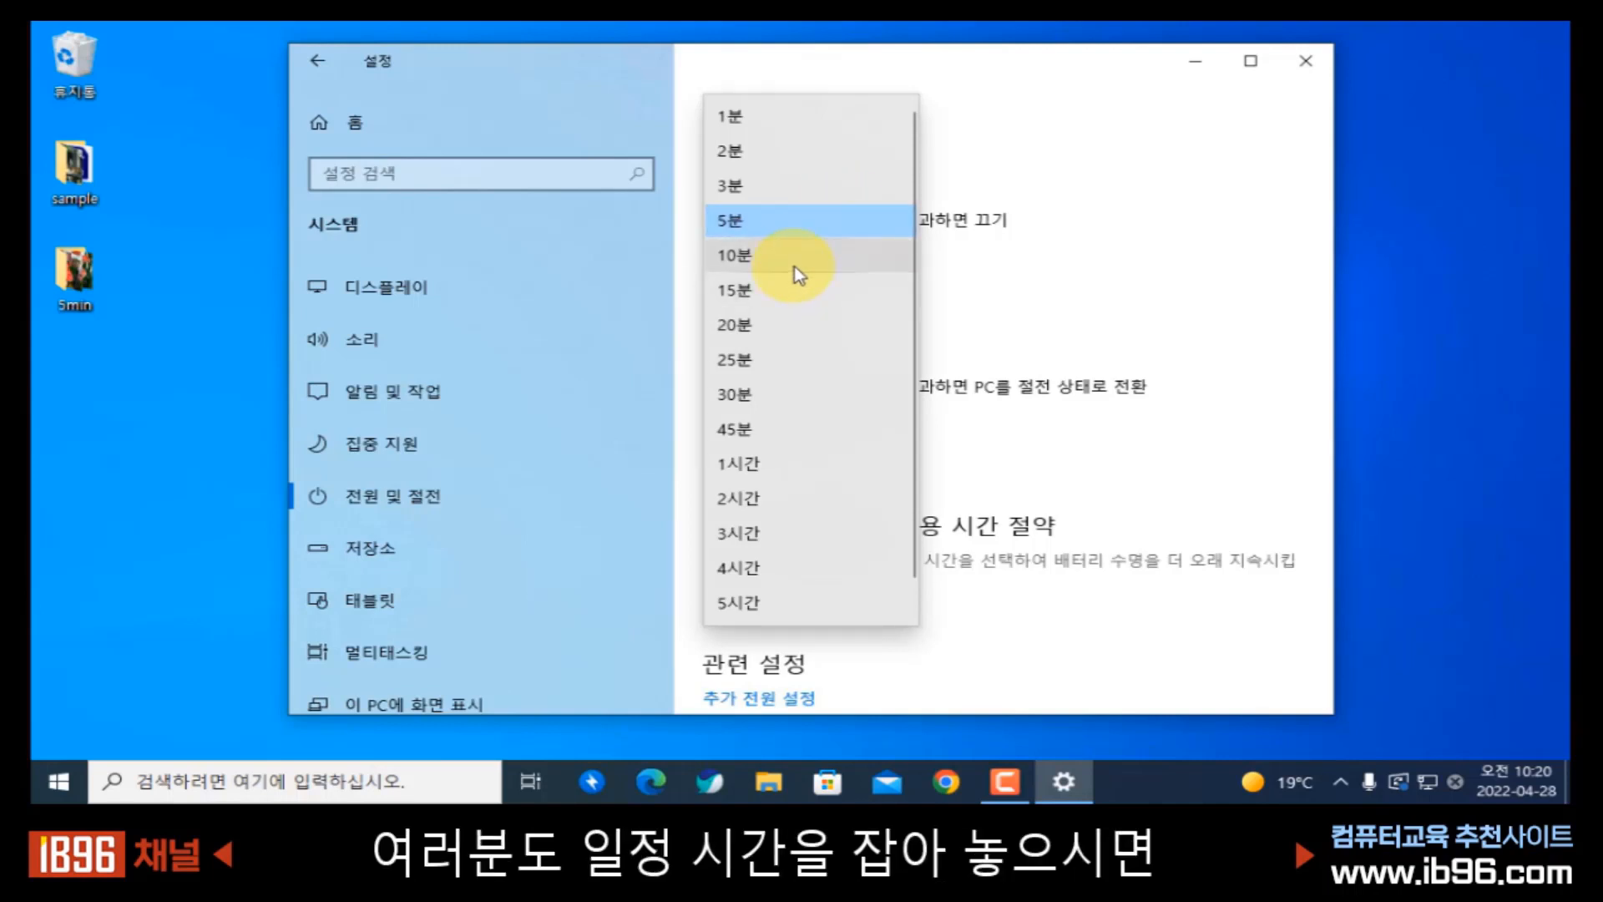
click(1090, 200)
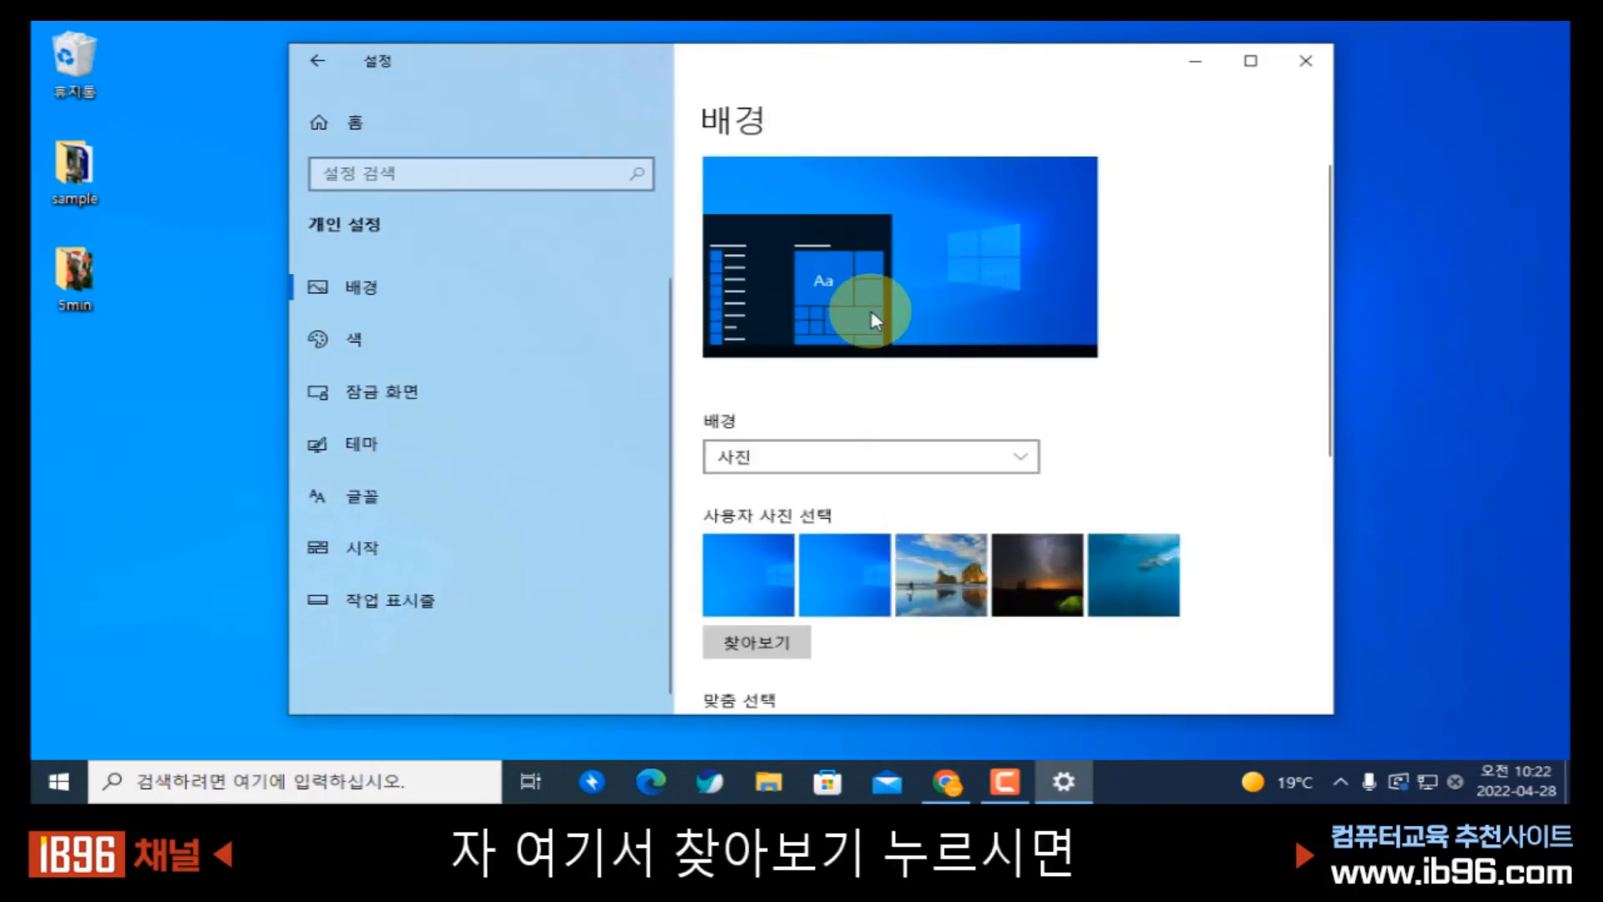
- Open the file chooser for a custom desktop background picture
click(770, 654)
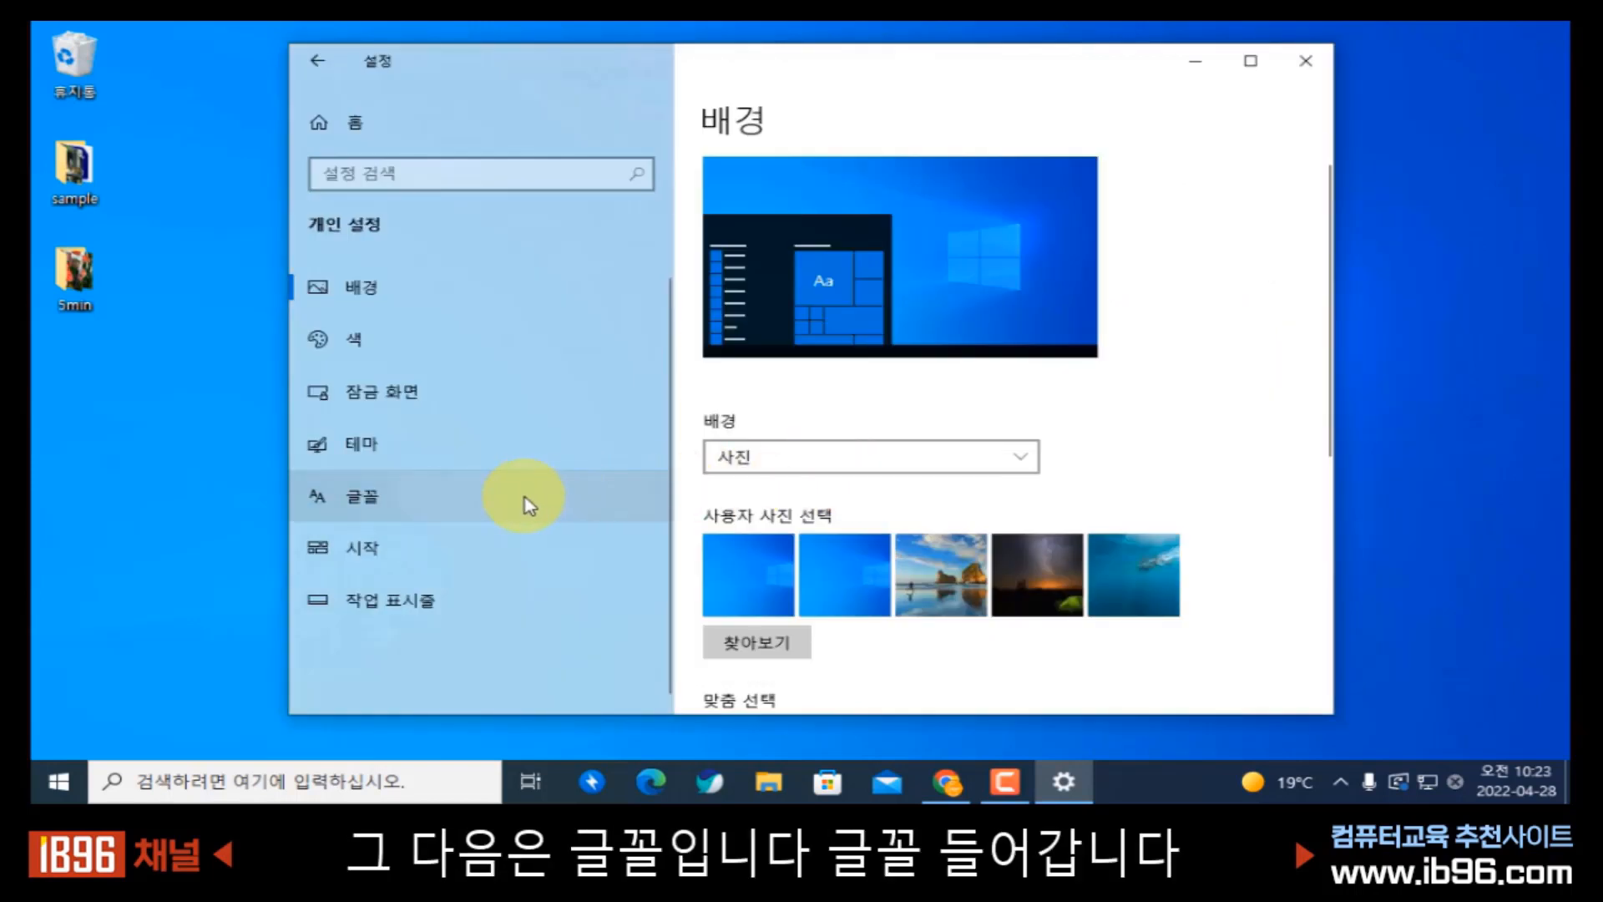
- Open the font settings (글꼴) and examine the font installation area and the previews of available fonts
click(529, 504)
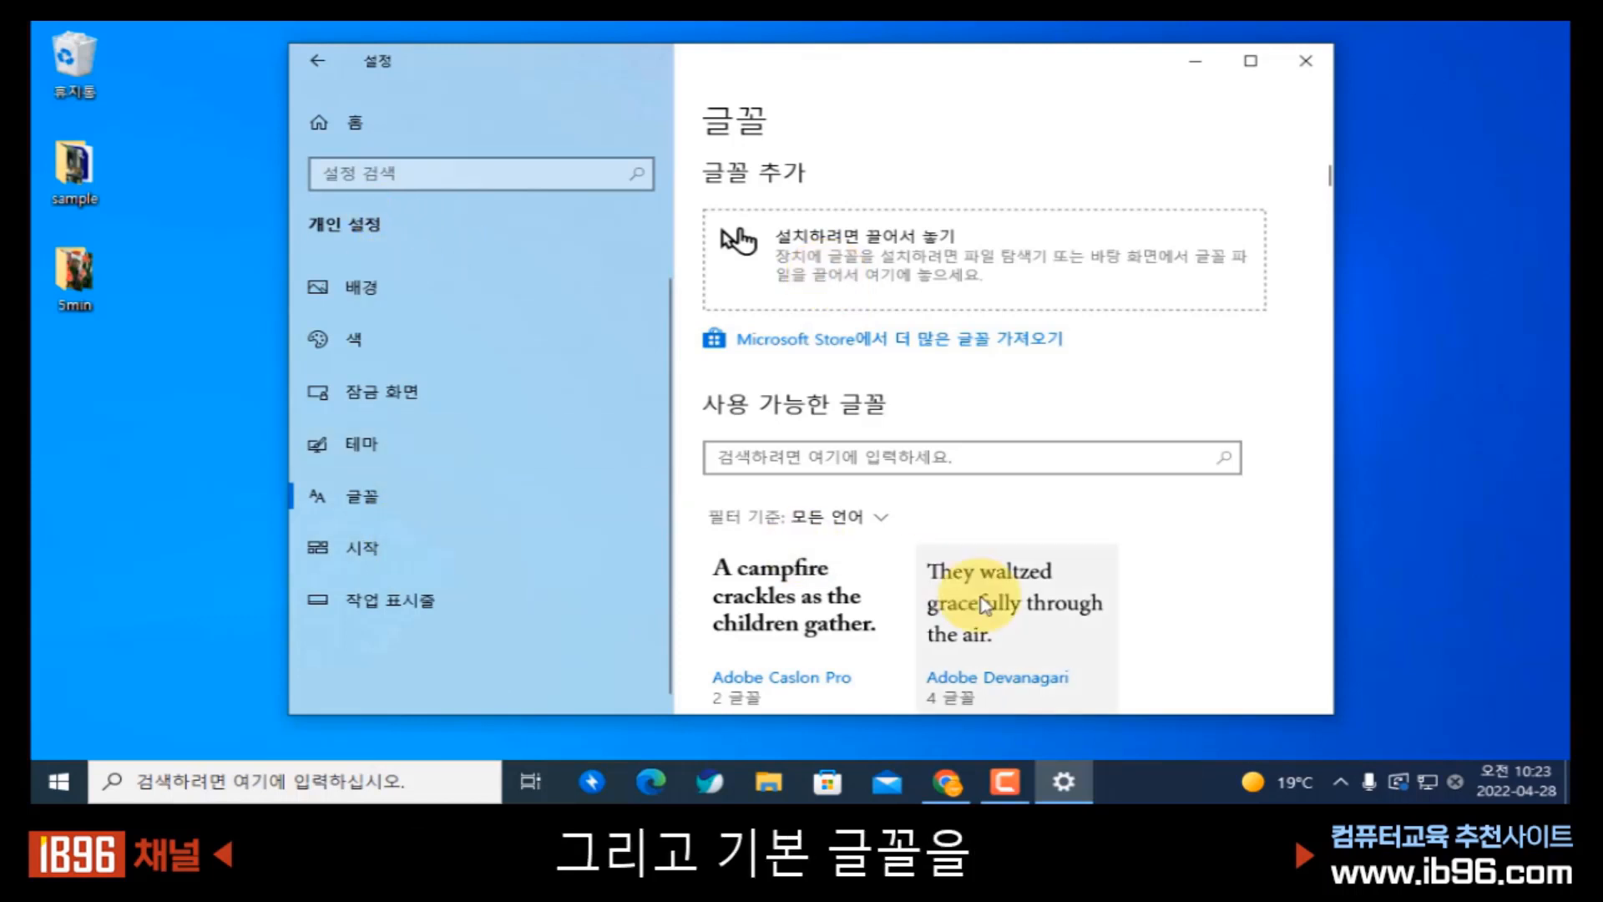
scroll(965, 609, down, 3)
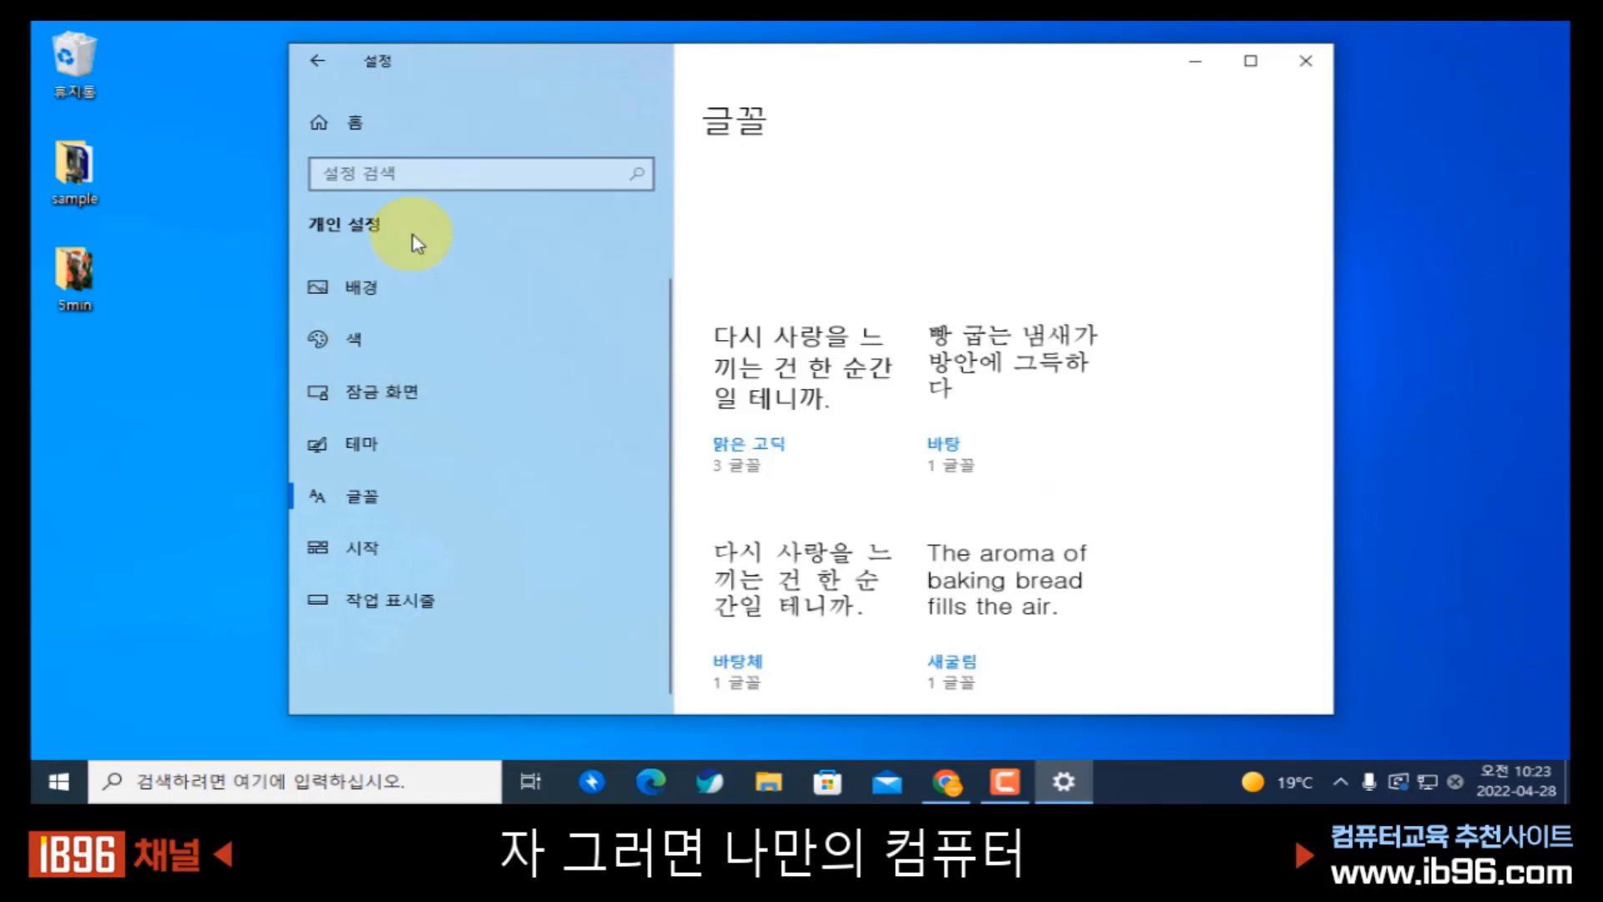
scroll(937, 573, up, 10)
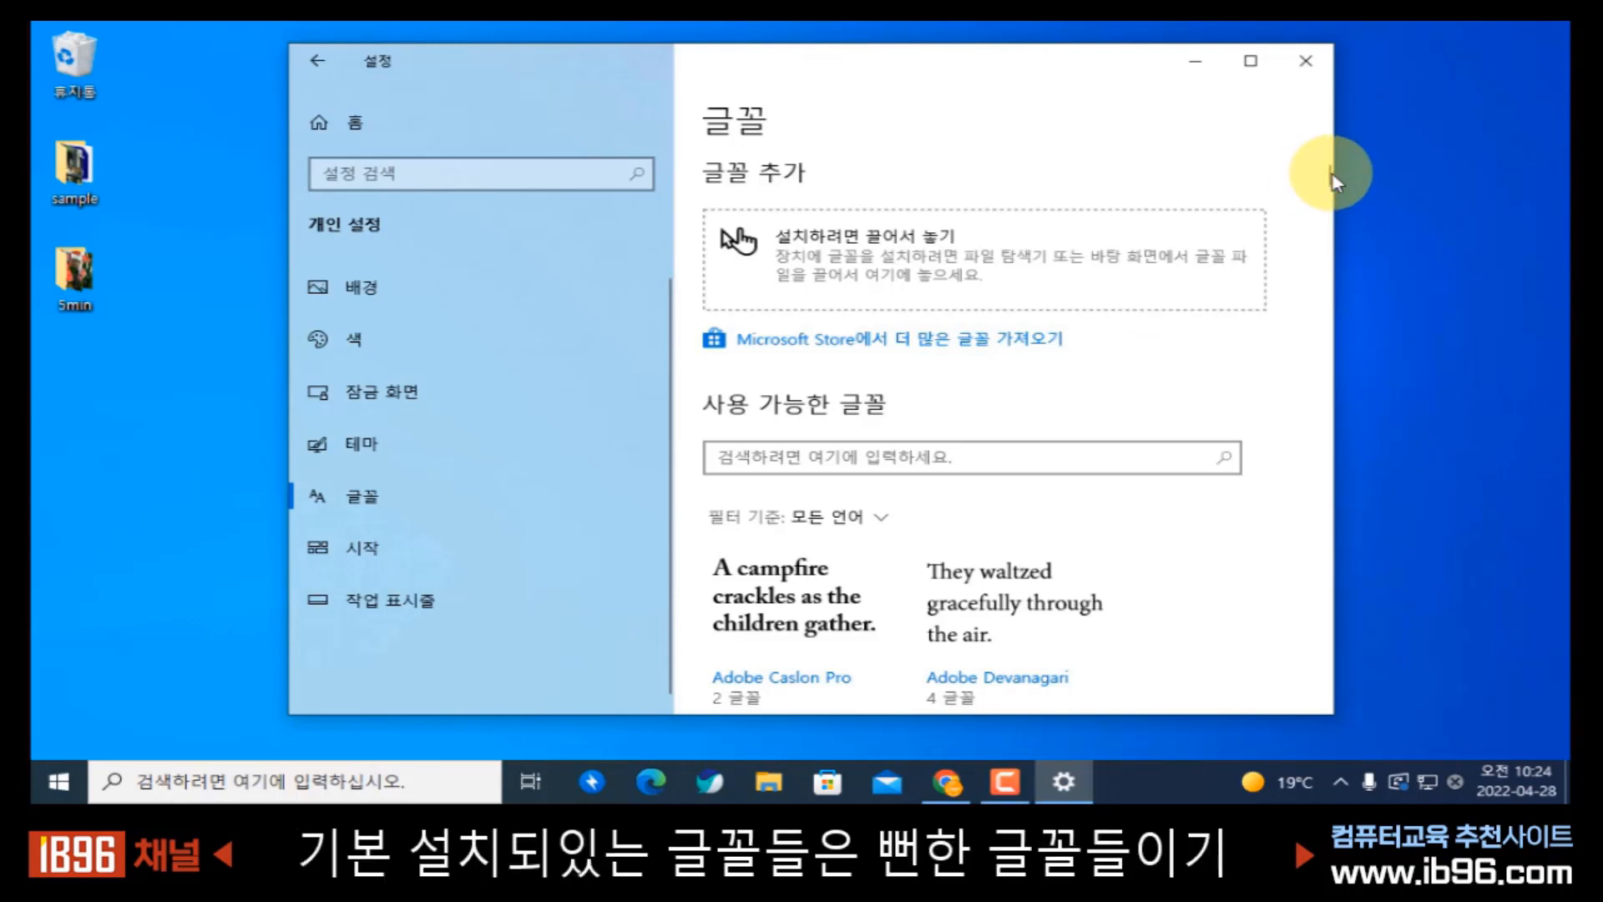
drag(1325, 177, 1326, 621)
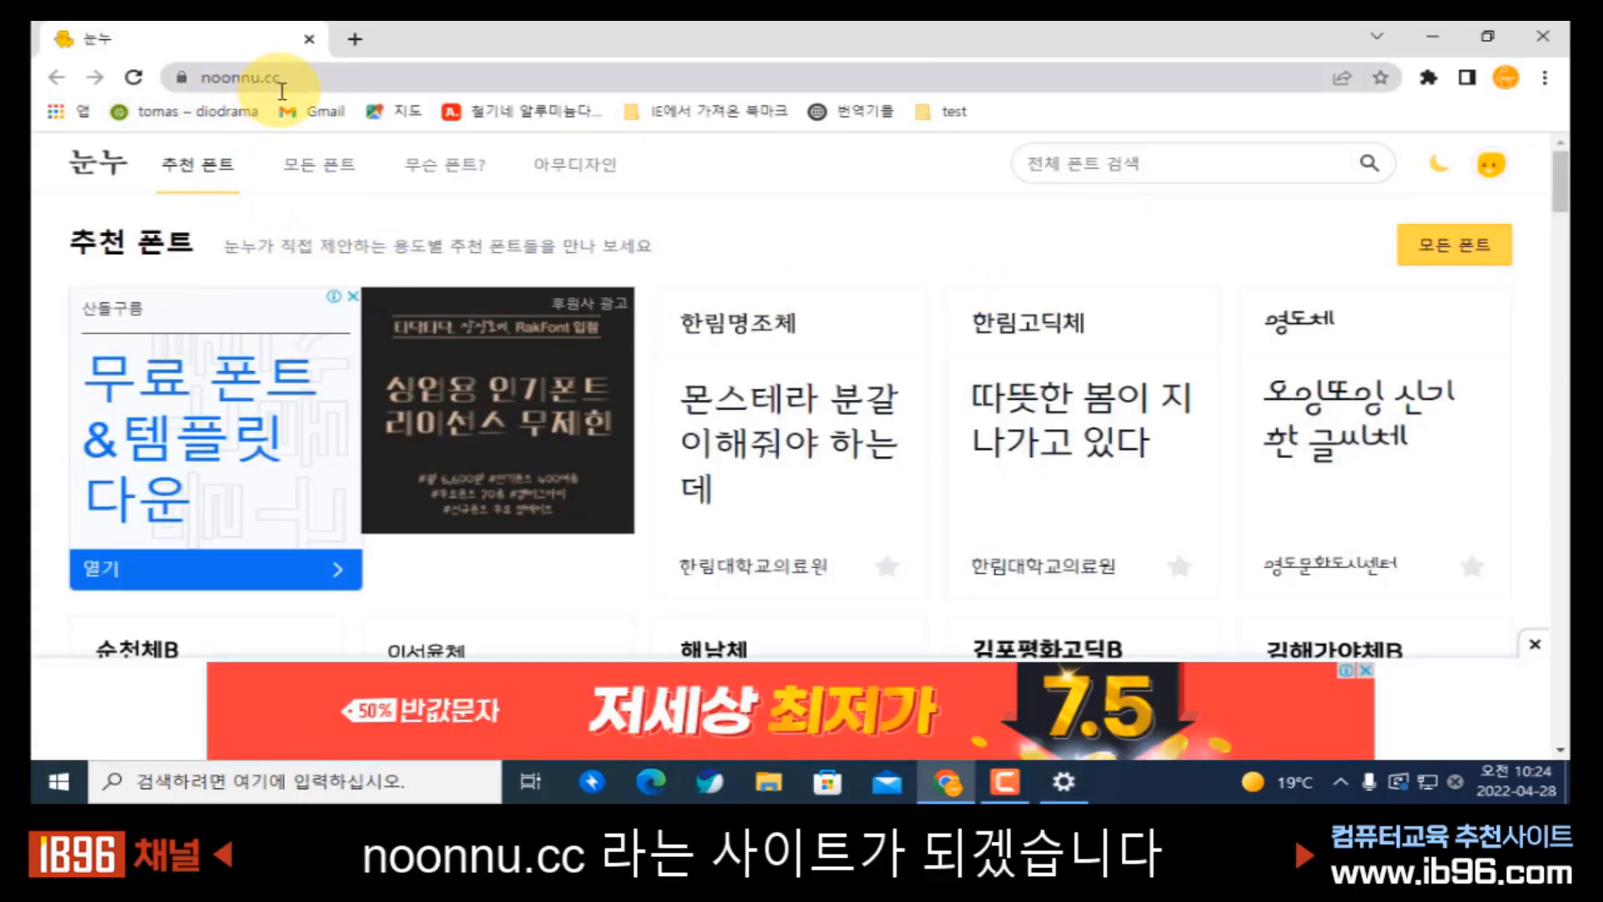
- Switch to Chrome and look through the recommended fonts (추천 폰트) on noonnu.cc down to 함박눈체
scroll(805, 343, down, 1)
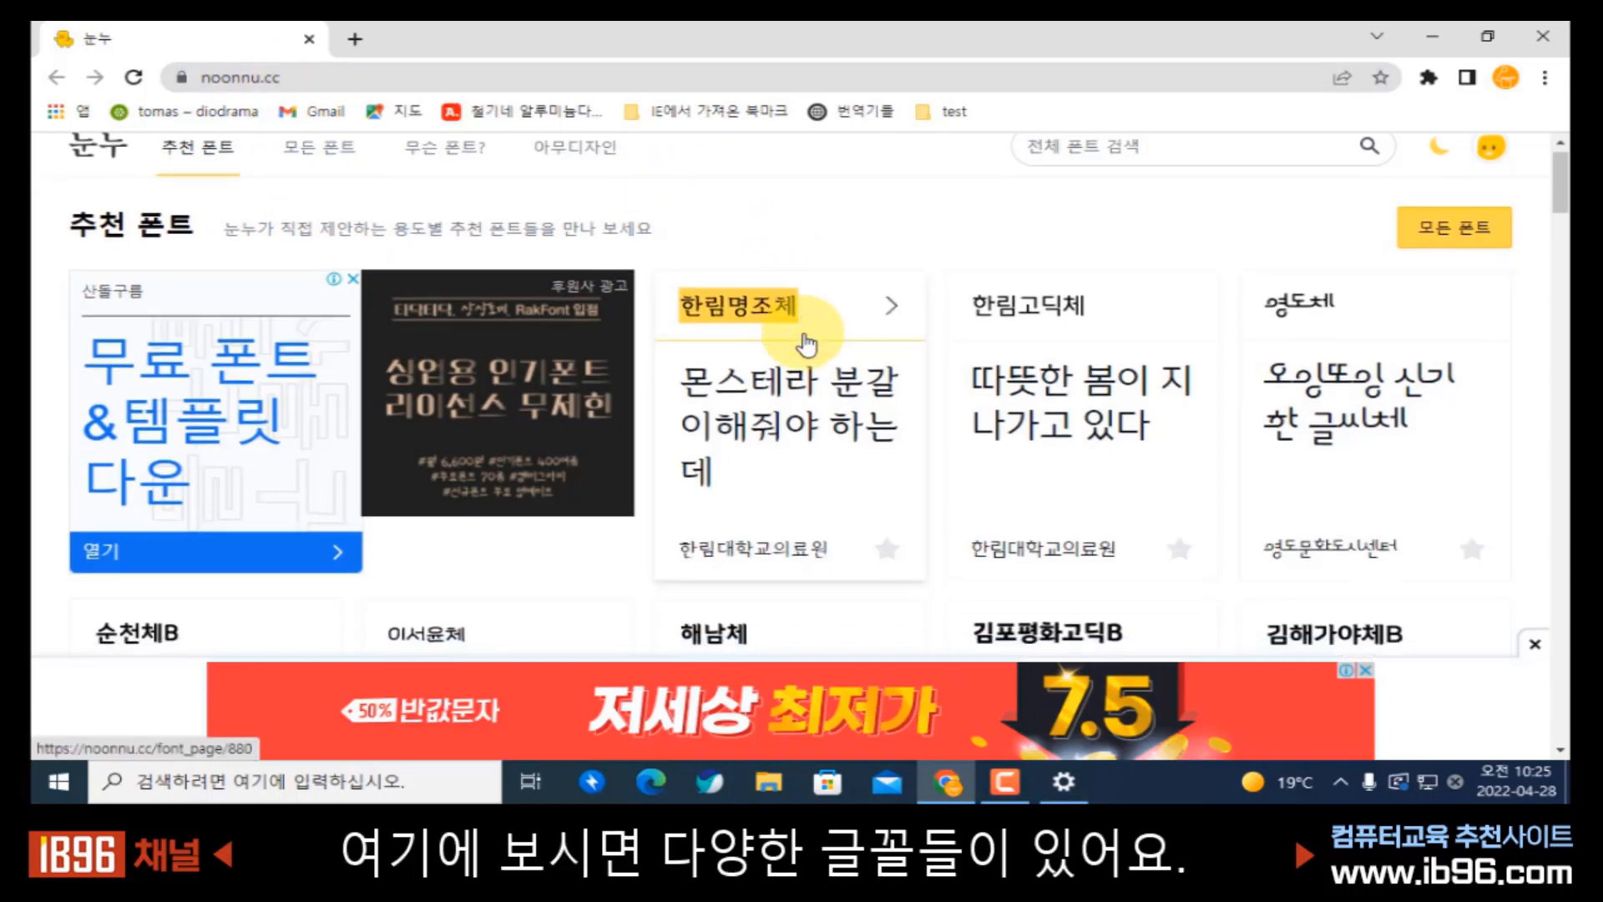
scroll(806, 343, down, 6)
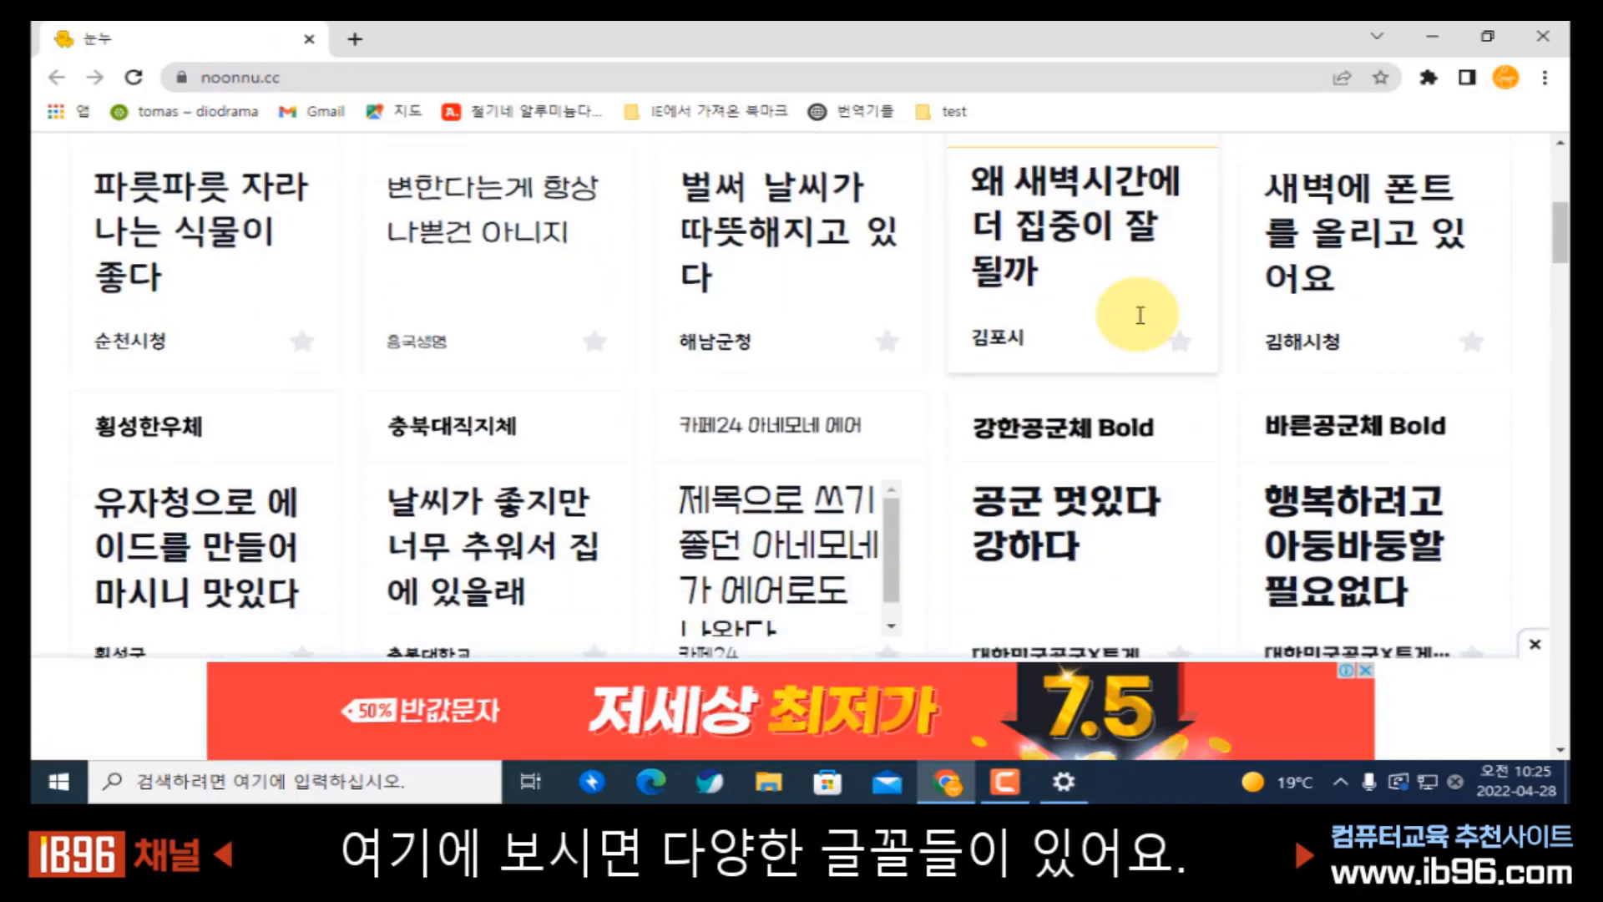
scroll(1140, 314, down, 3)
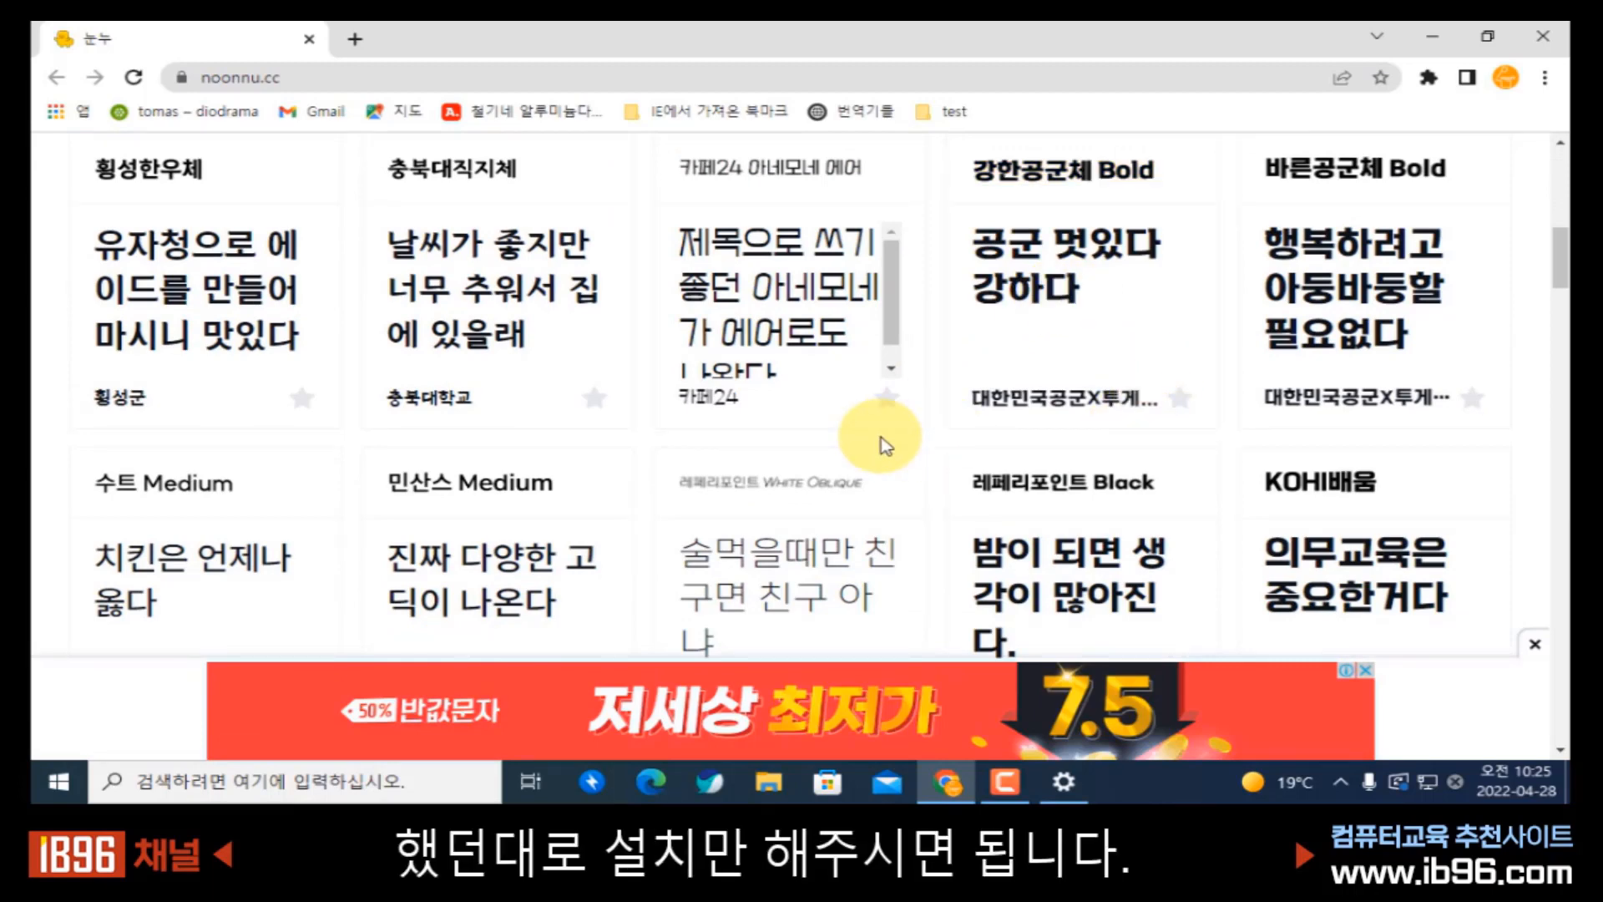
scroll(886, 442, down, 8)
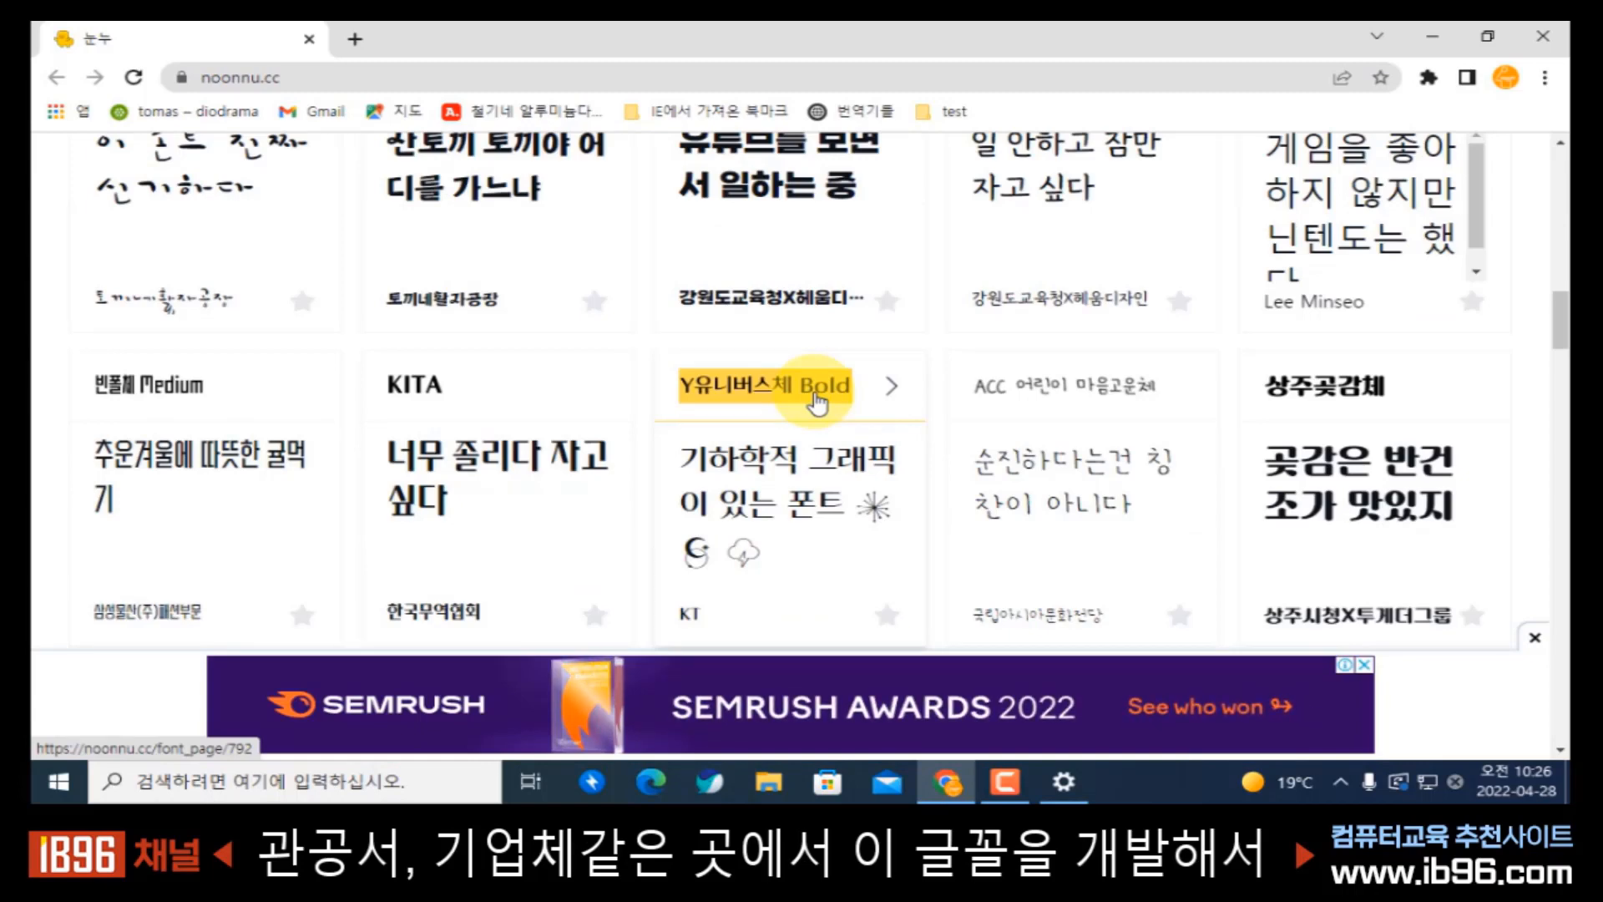
scroll(806, 406, down, 5)
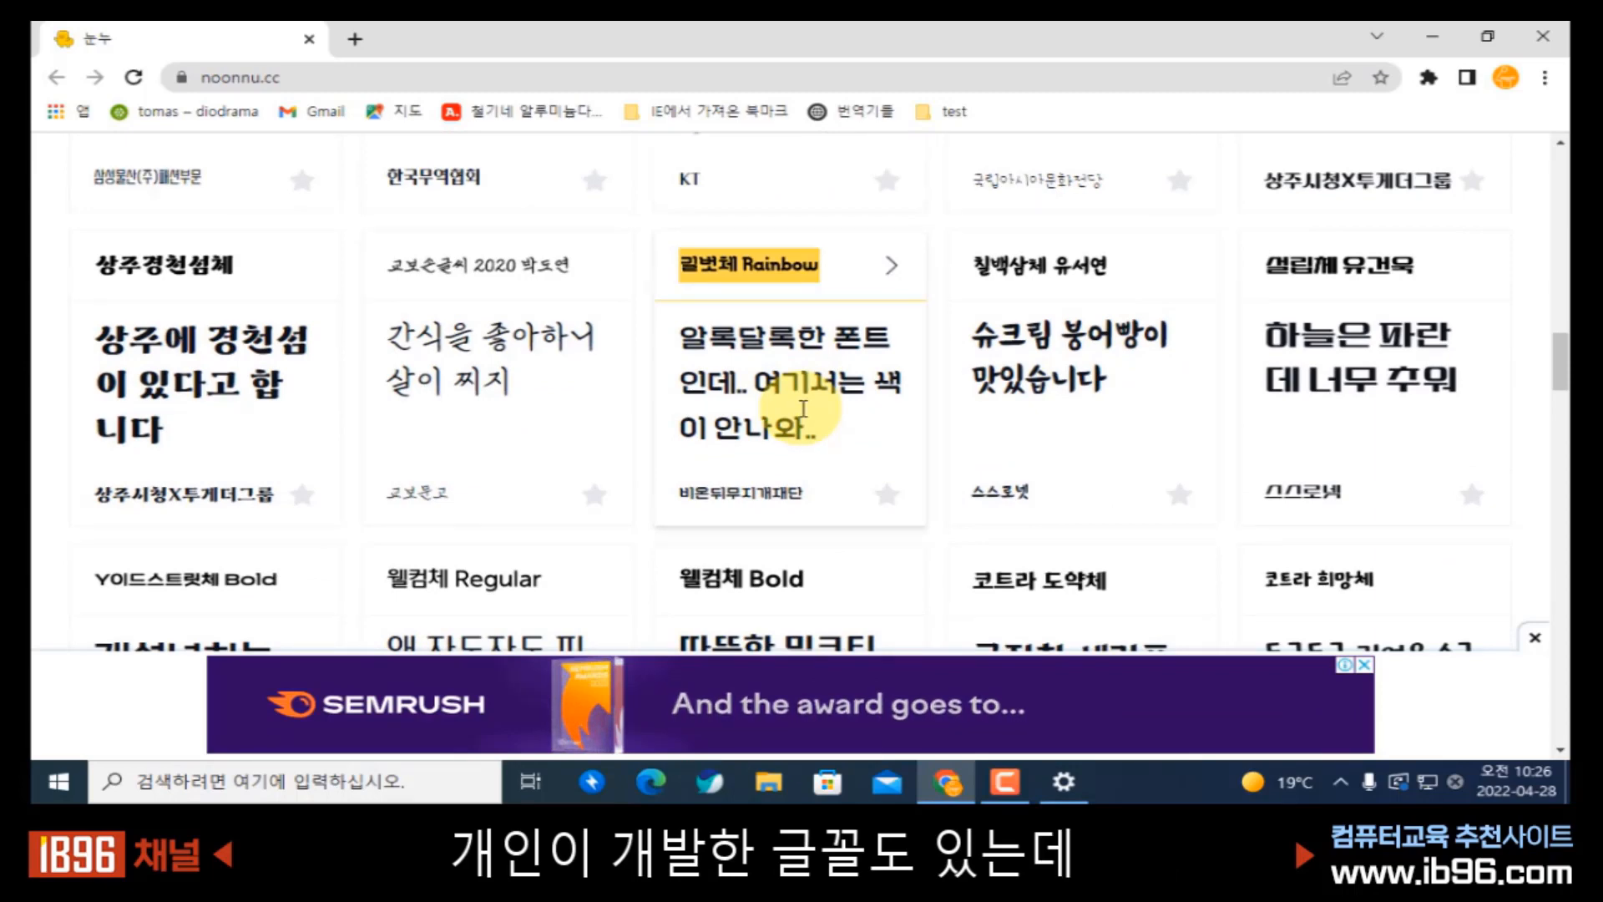
scroll(803, 408, down, 3)
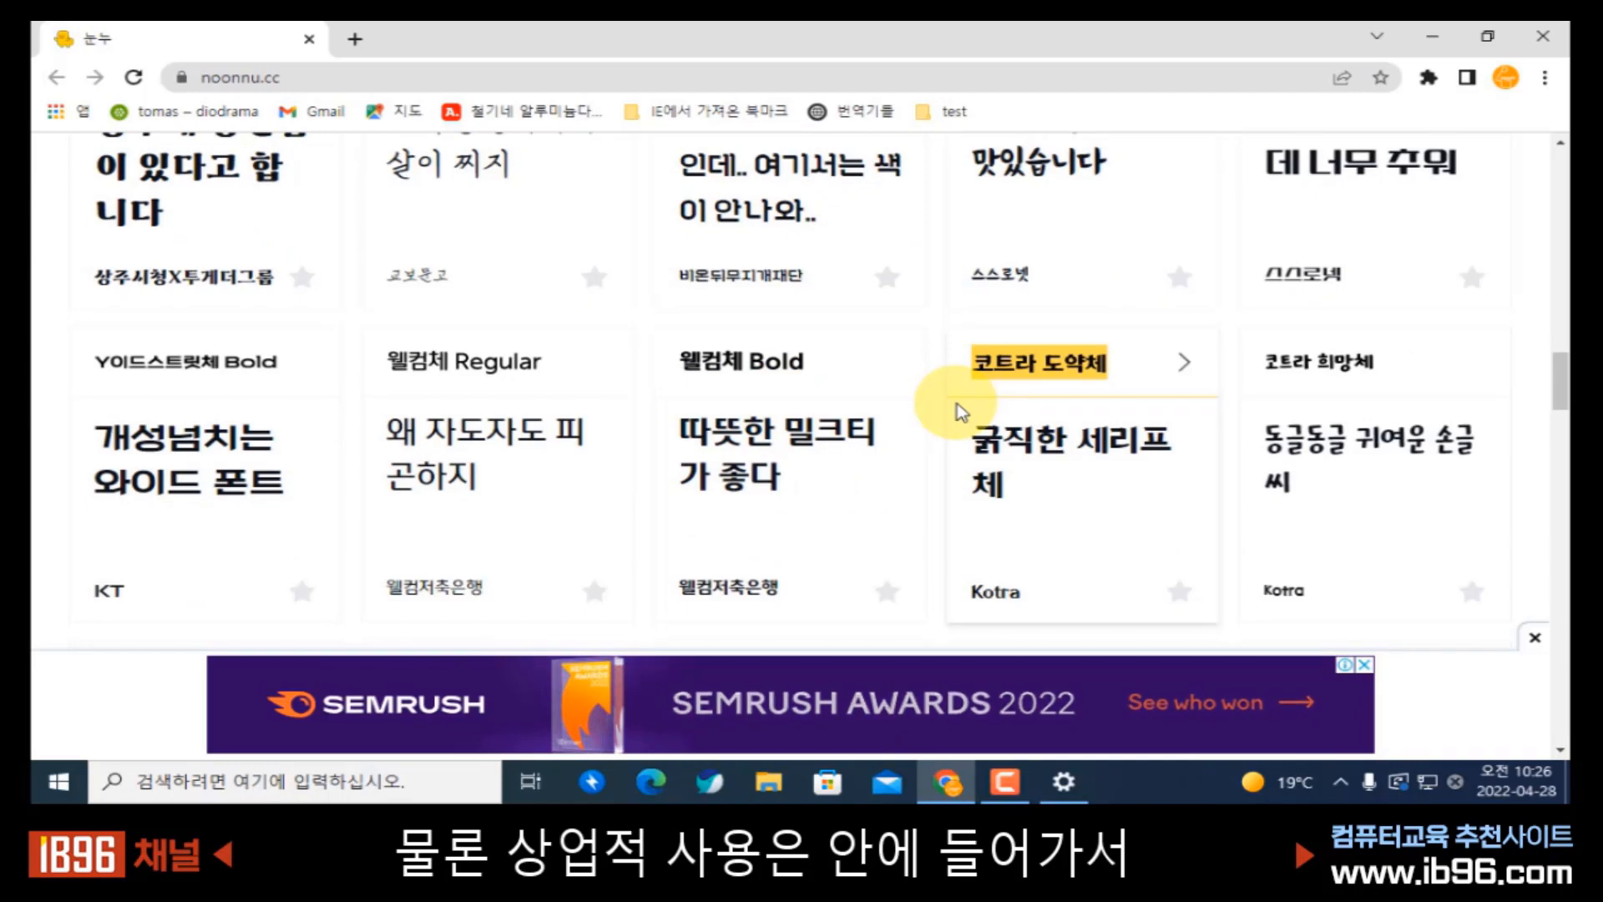
scroll(961, 409, down, 3)
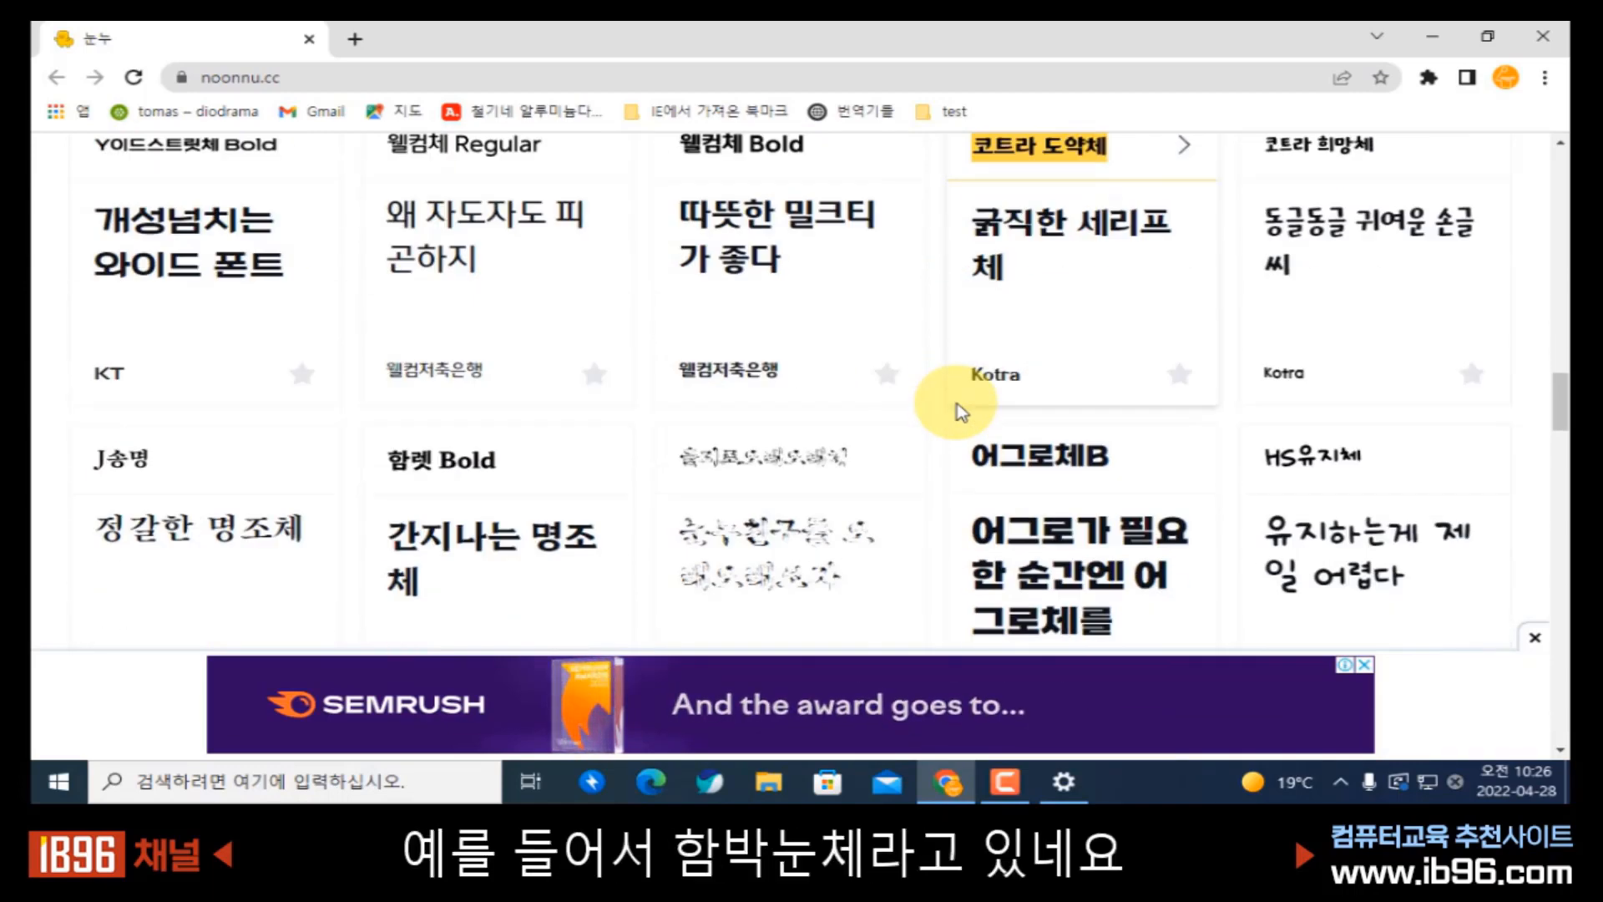
scroll(961, 409, down, 12)
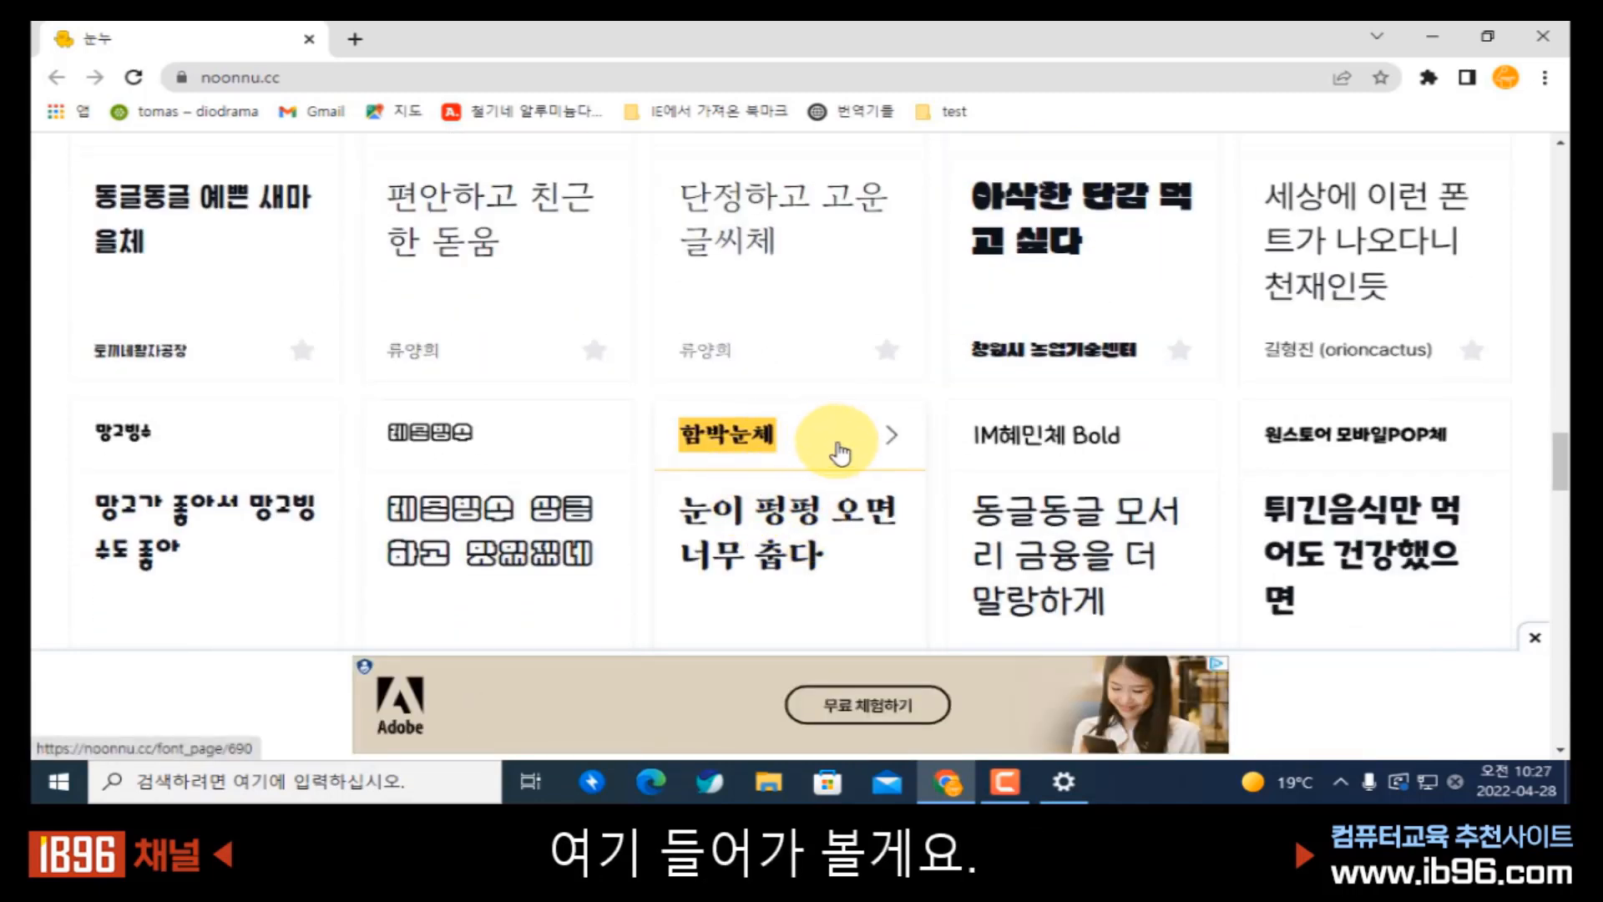
- Open the 함박눈체 font page and read its license text (라이선스 본문) and license summary table (라이선스 요약표)
click(779, 442)
scroll(789, 459, down, 4)
scroll(779, 470, down, 3)
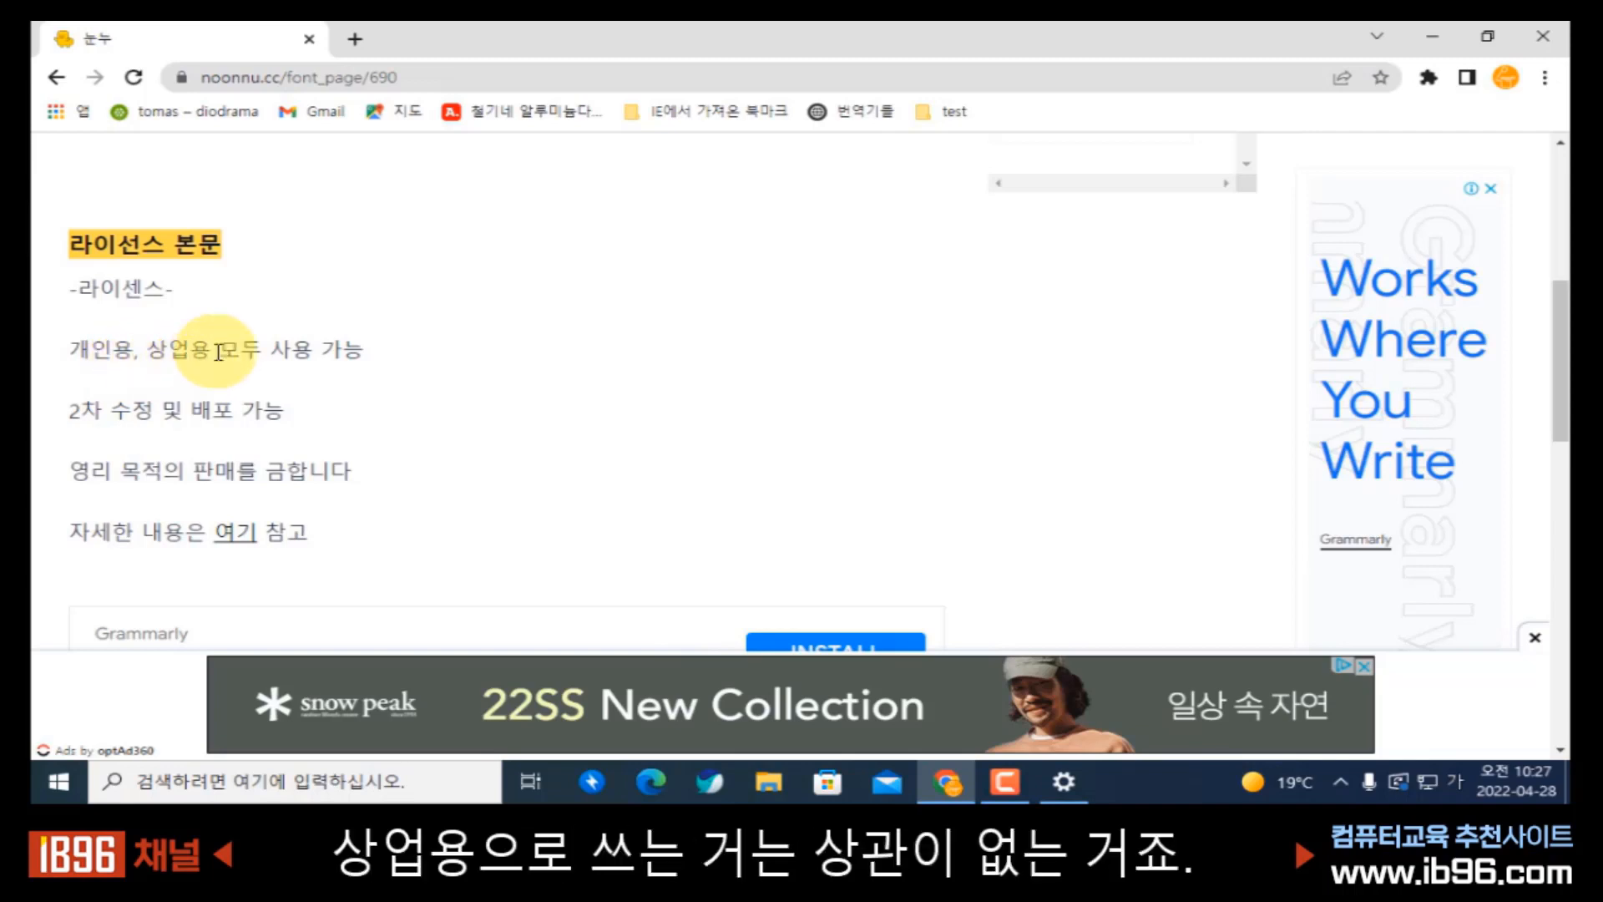
scroll(209, 359, up, 1)
scroll(261, 407, up, 3)
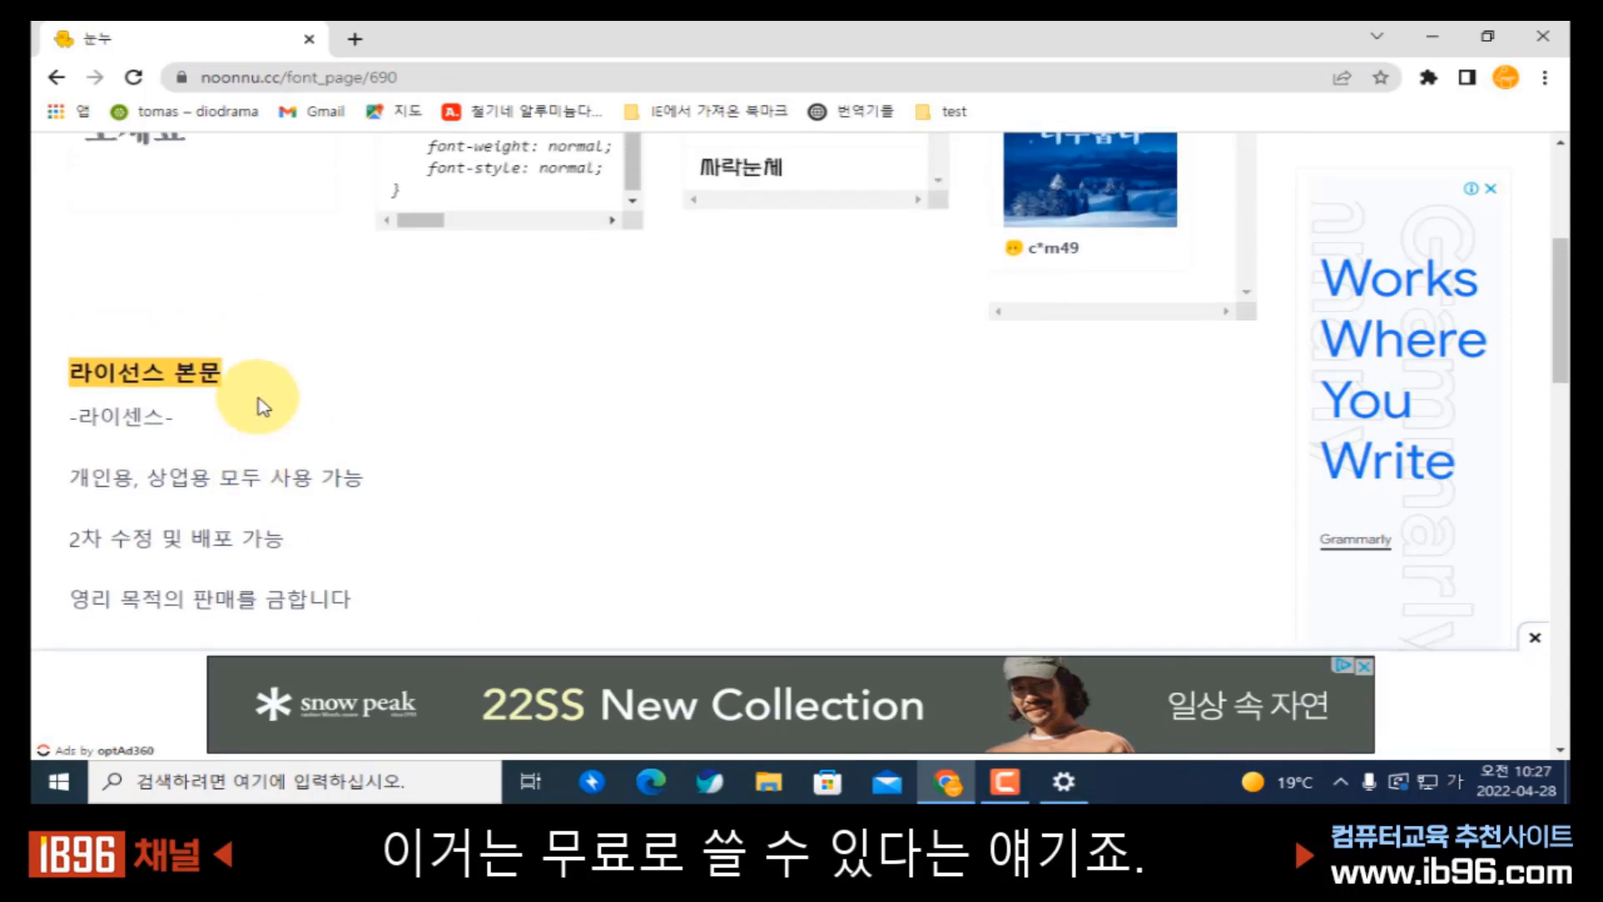
scroll(261, 407, up, 2)
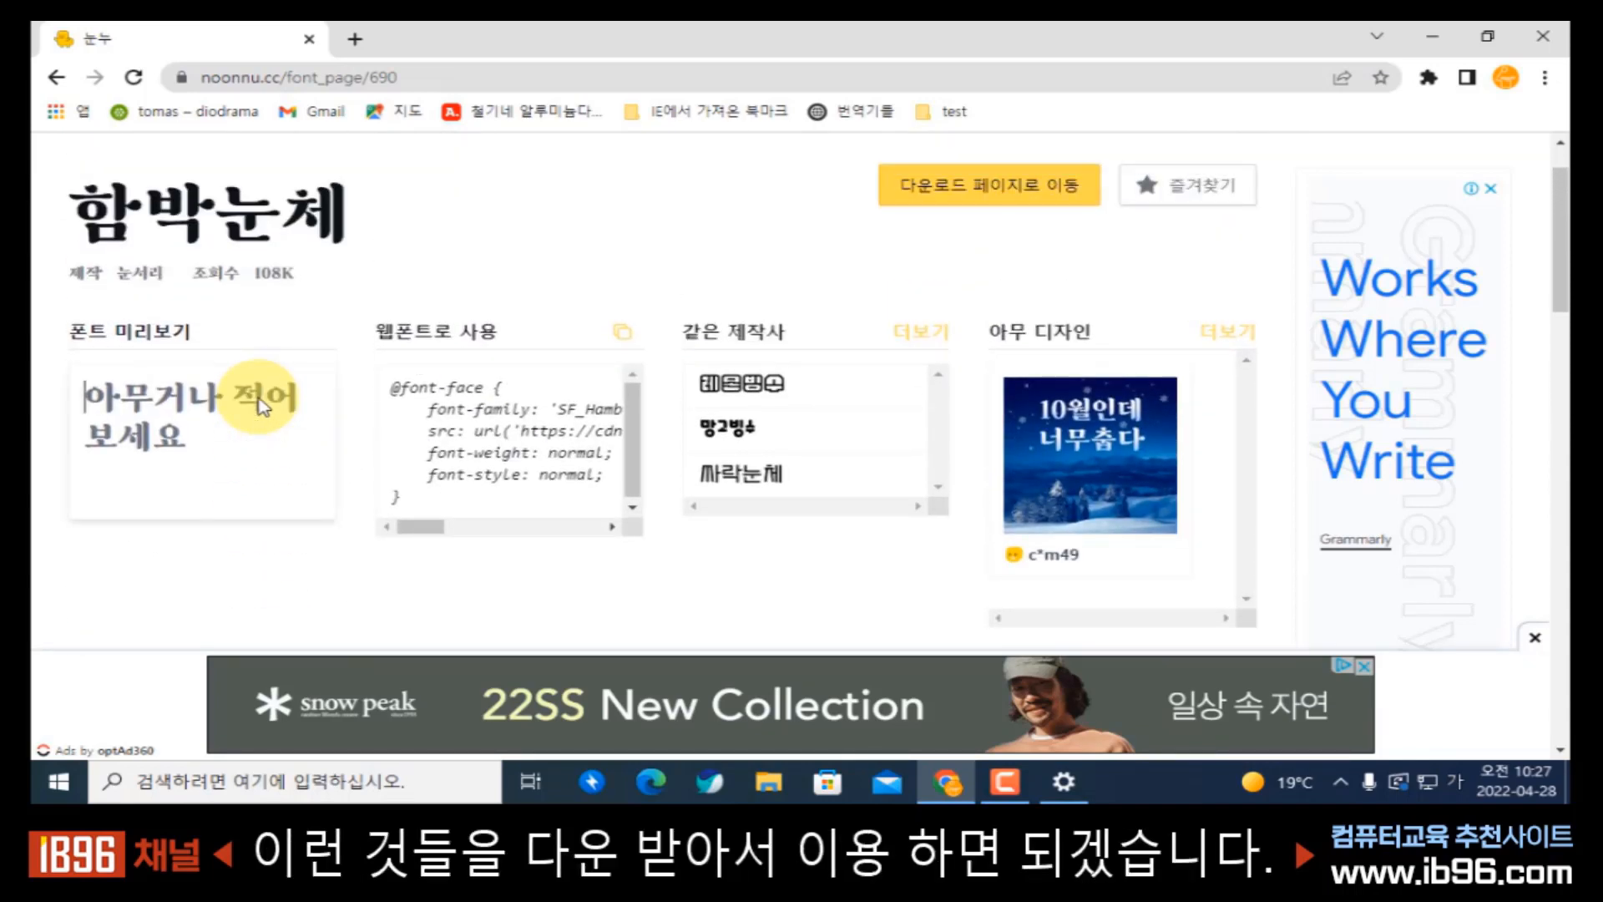
scroll(262, 406, down, 6)
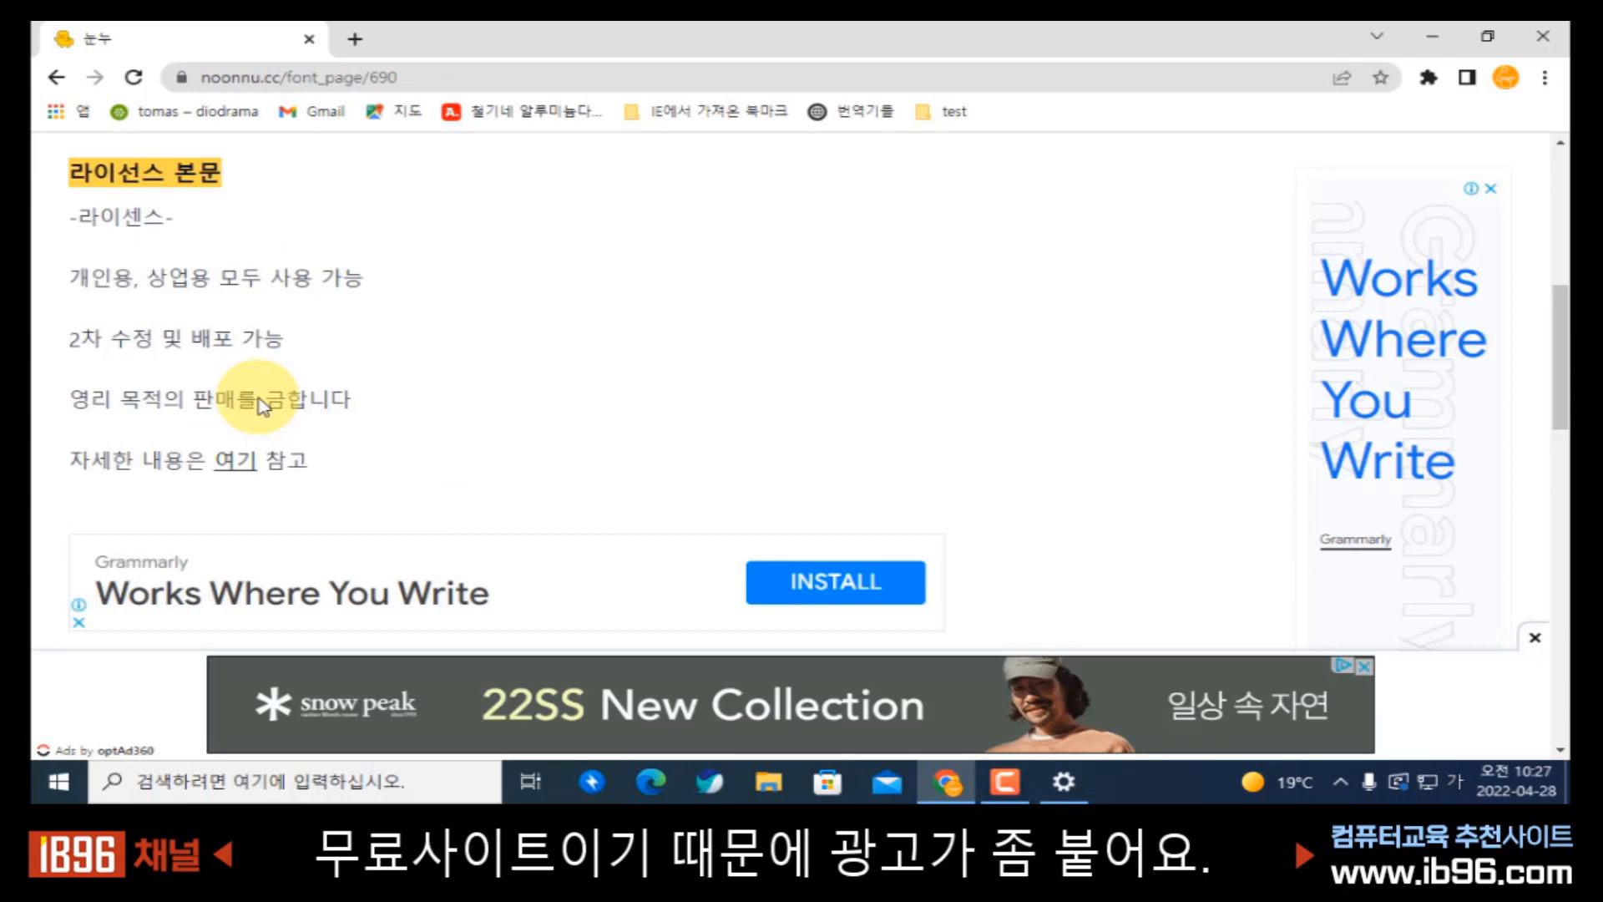
scroll(261, 407, down, 1)
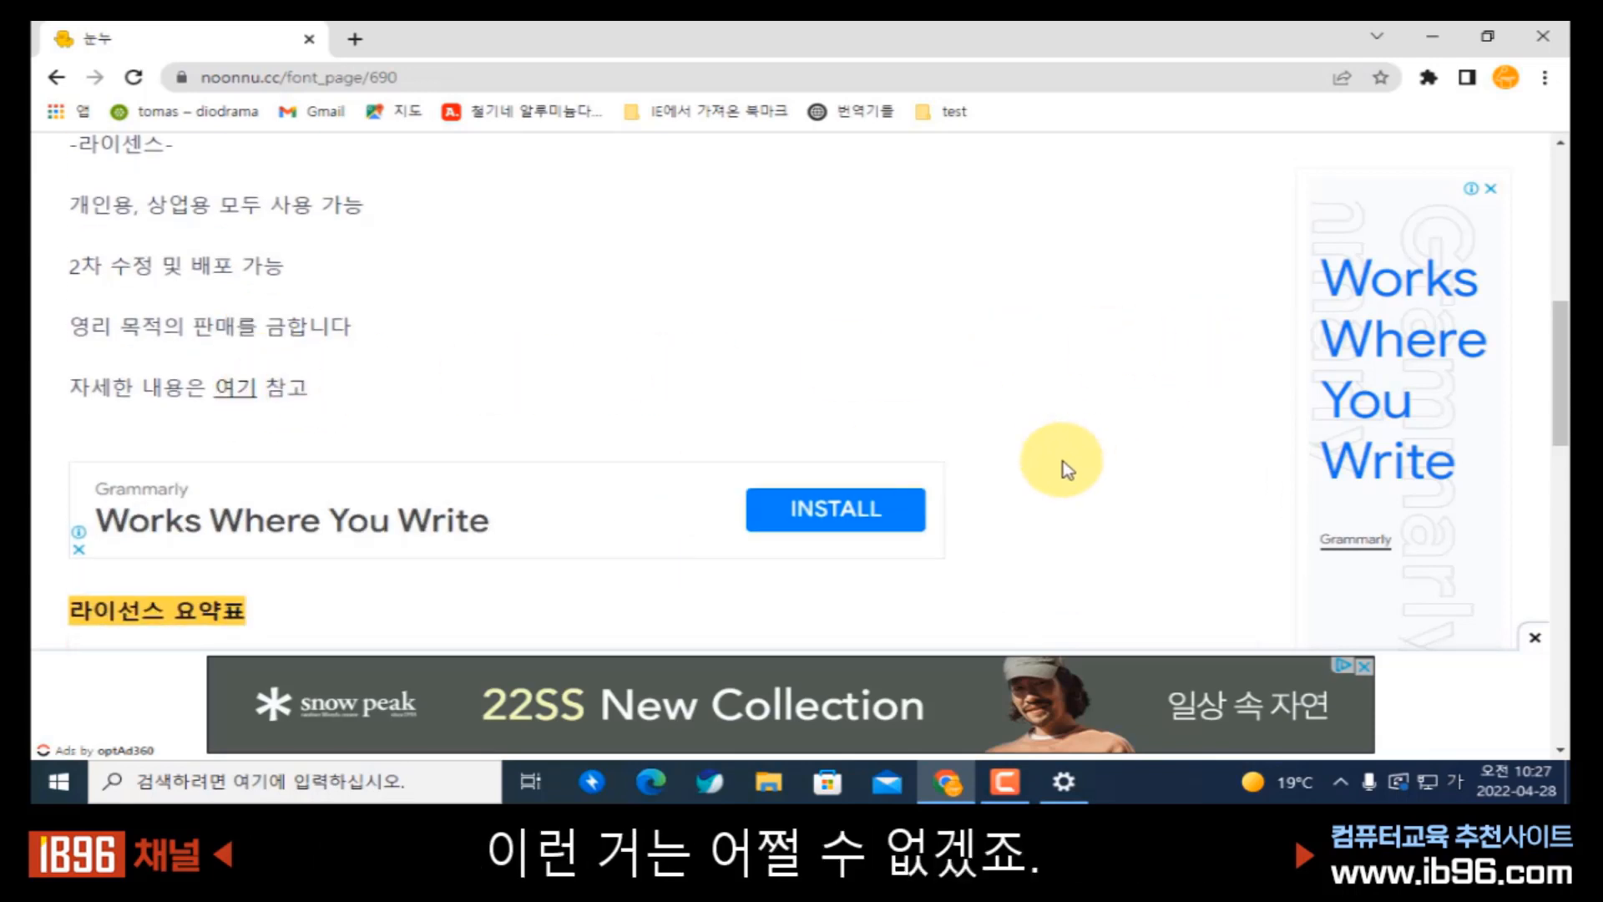
scroll(1035, 459, up, 1)
scroll(1028, 457, down, 6)
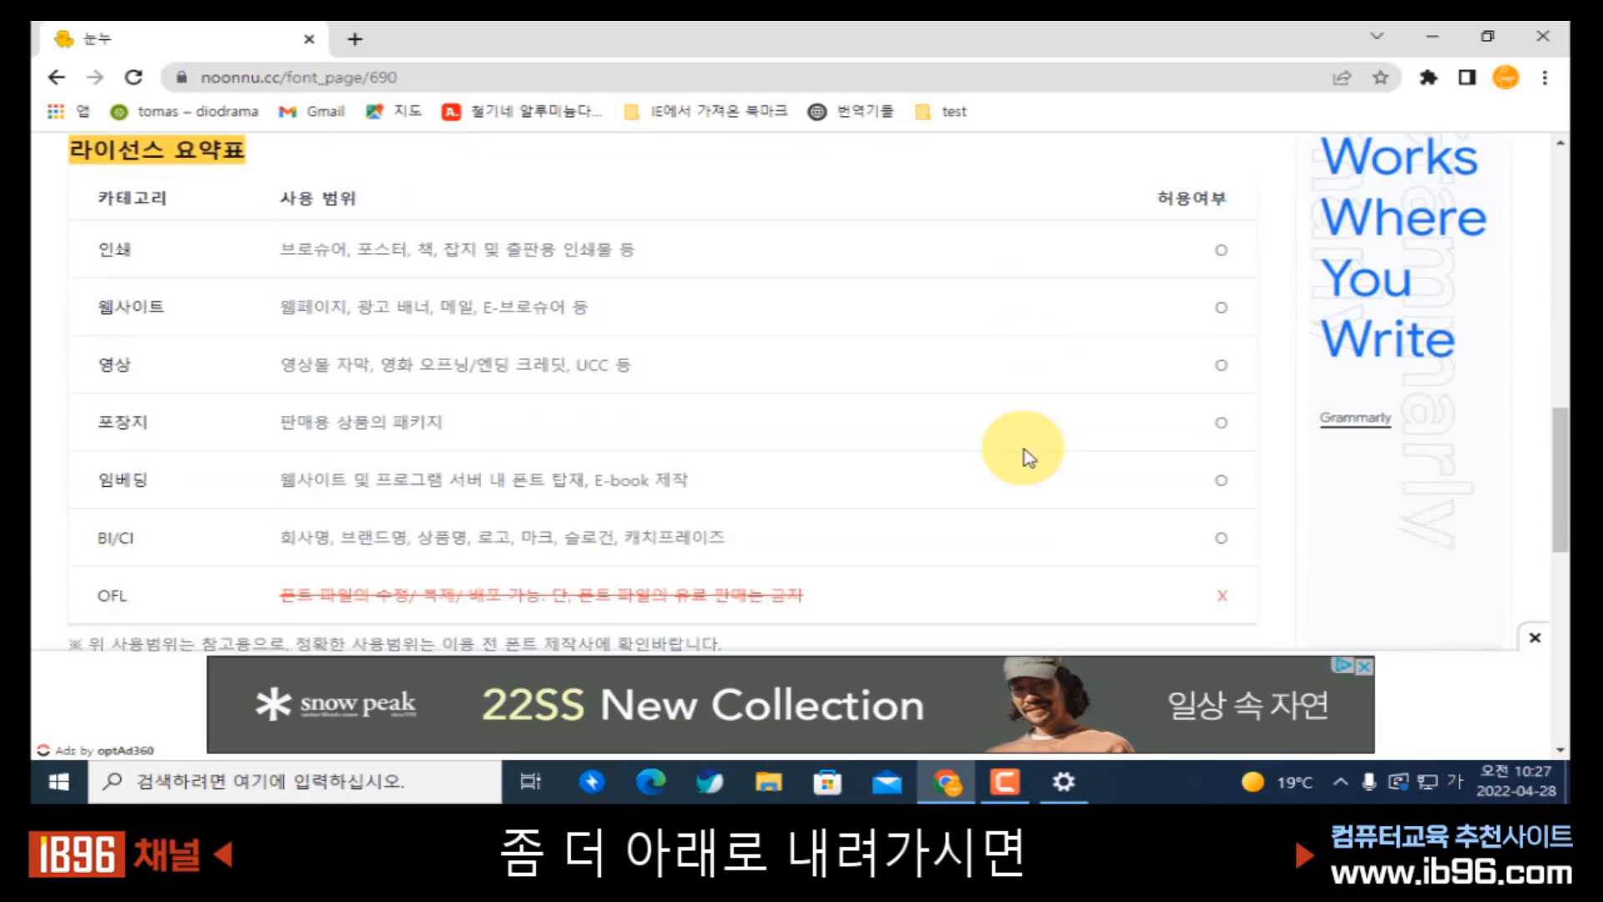
scroll(583, 372, up, 1)
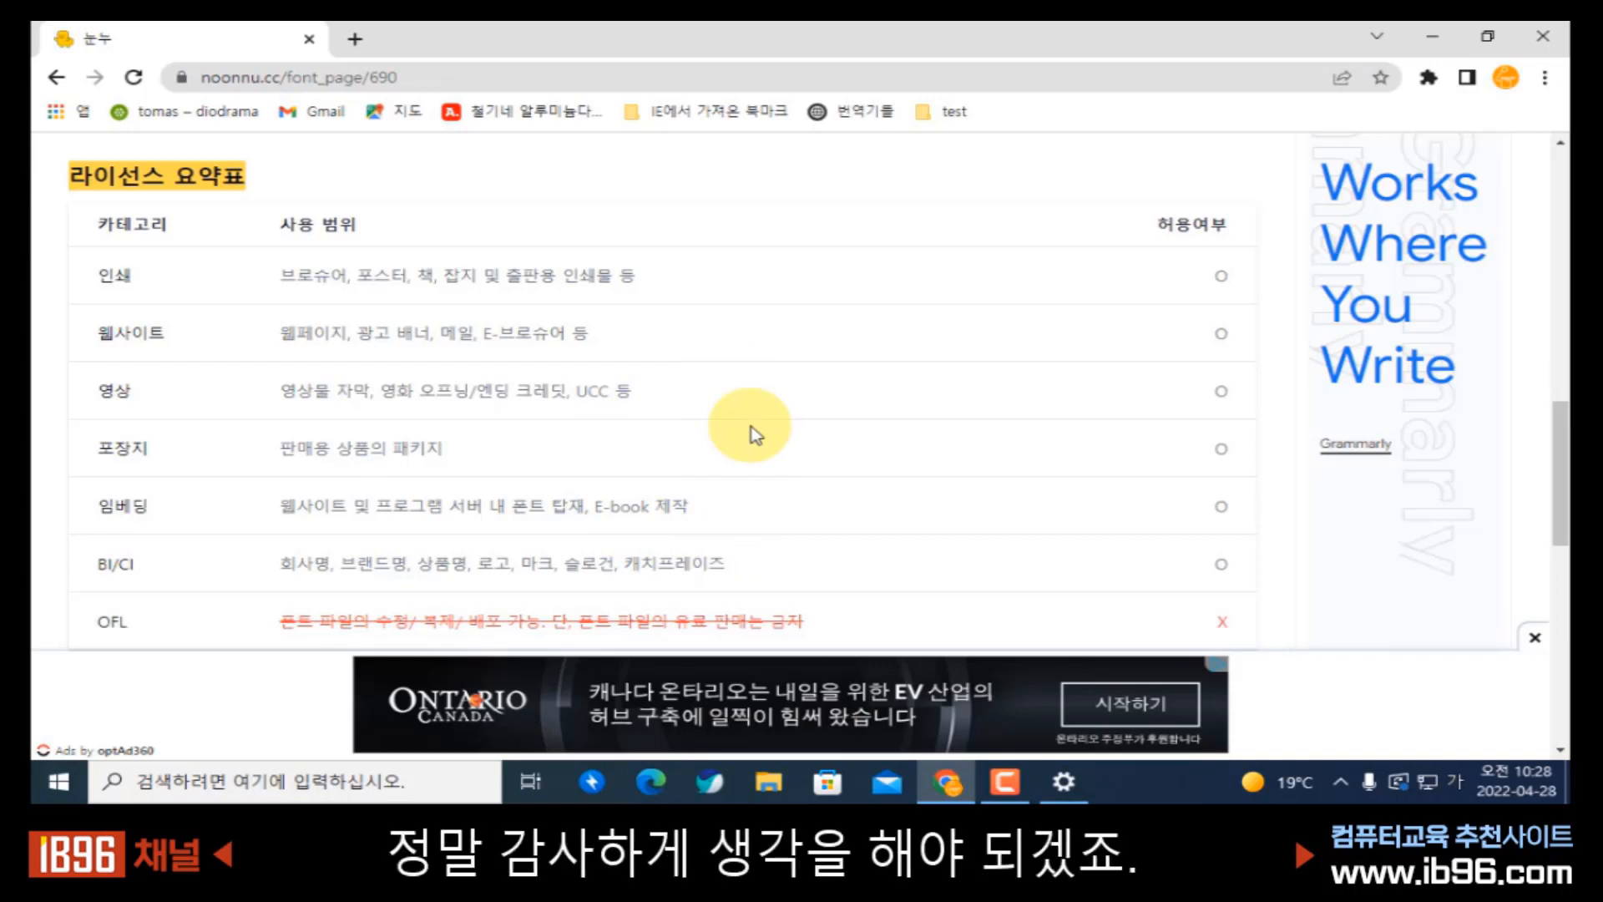
- Open the external download page of 함박눈체 and locate the SF함박눈.zip attachment in the blog post
scroll(756, 434, up, 10)
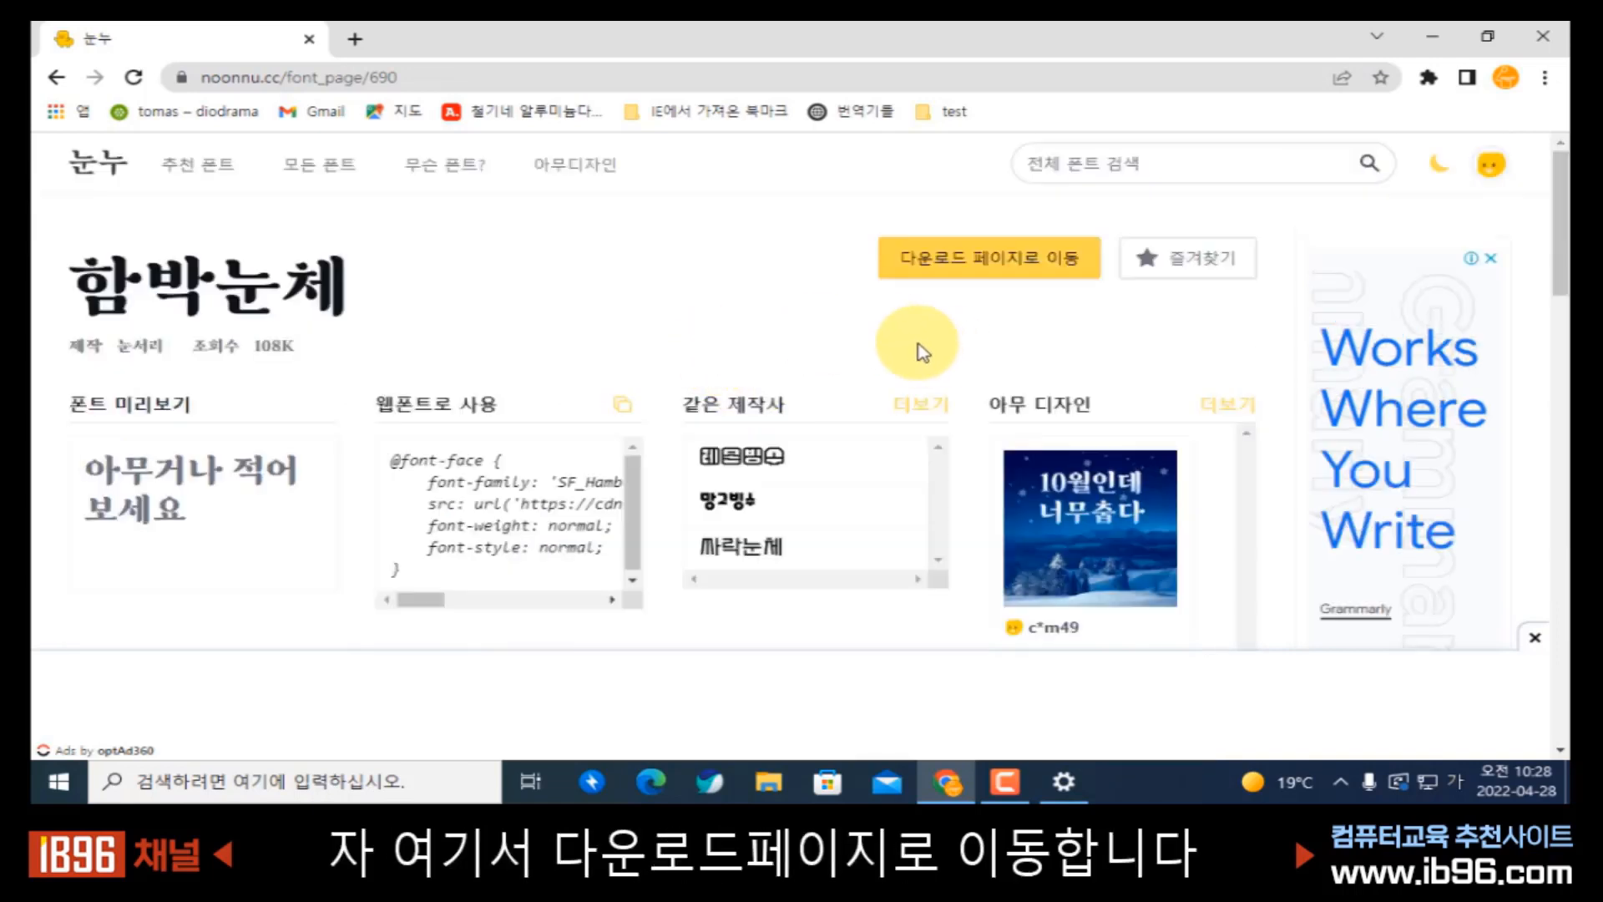
click(976, 269)
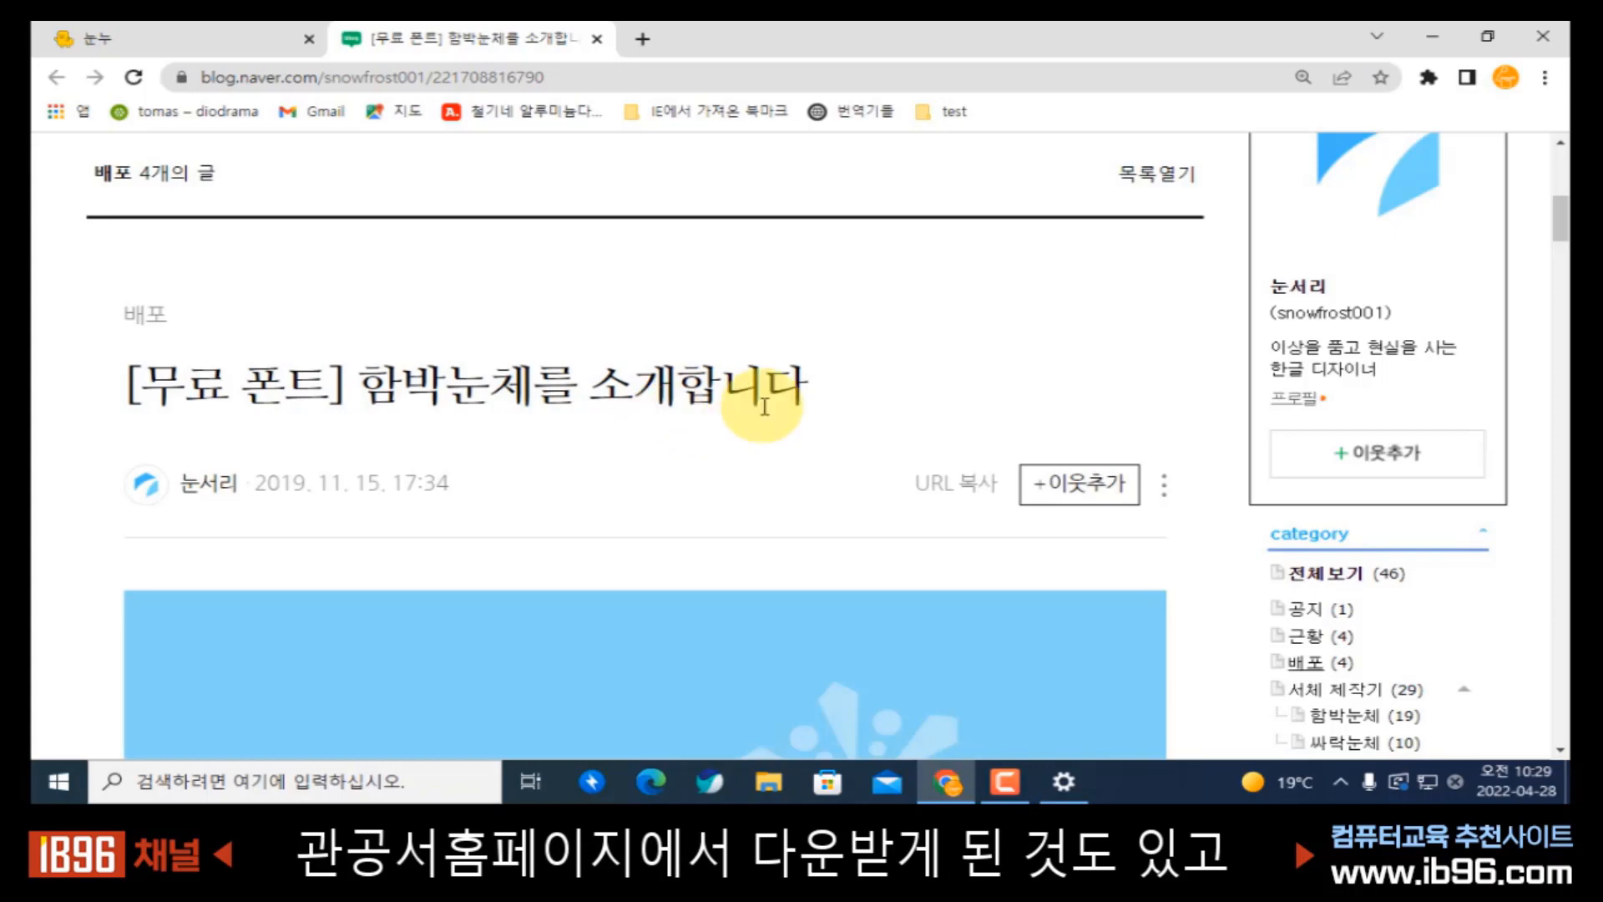
drag(1560, 224, 1560, 647)
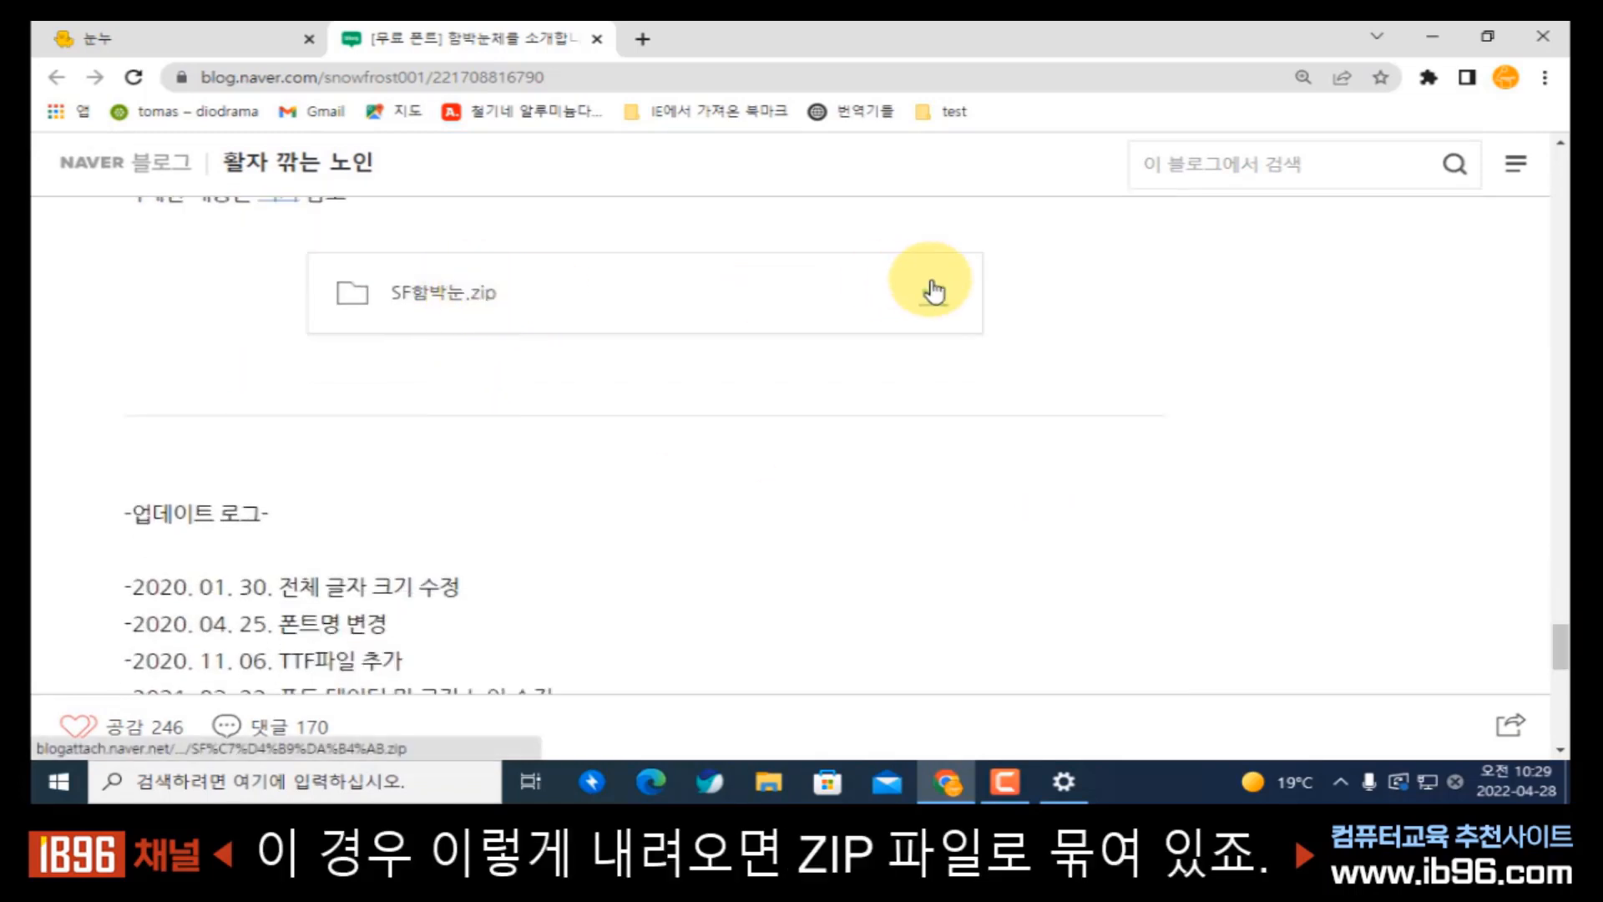
- Minimize the browser and return to the start of the 글꼴 settings page
click(1442, 46)
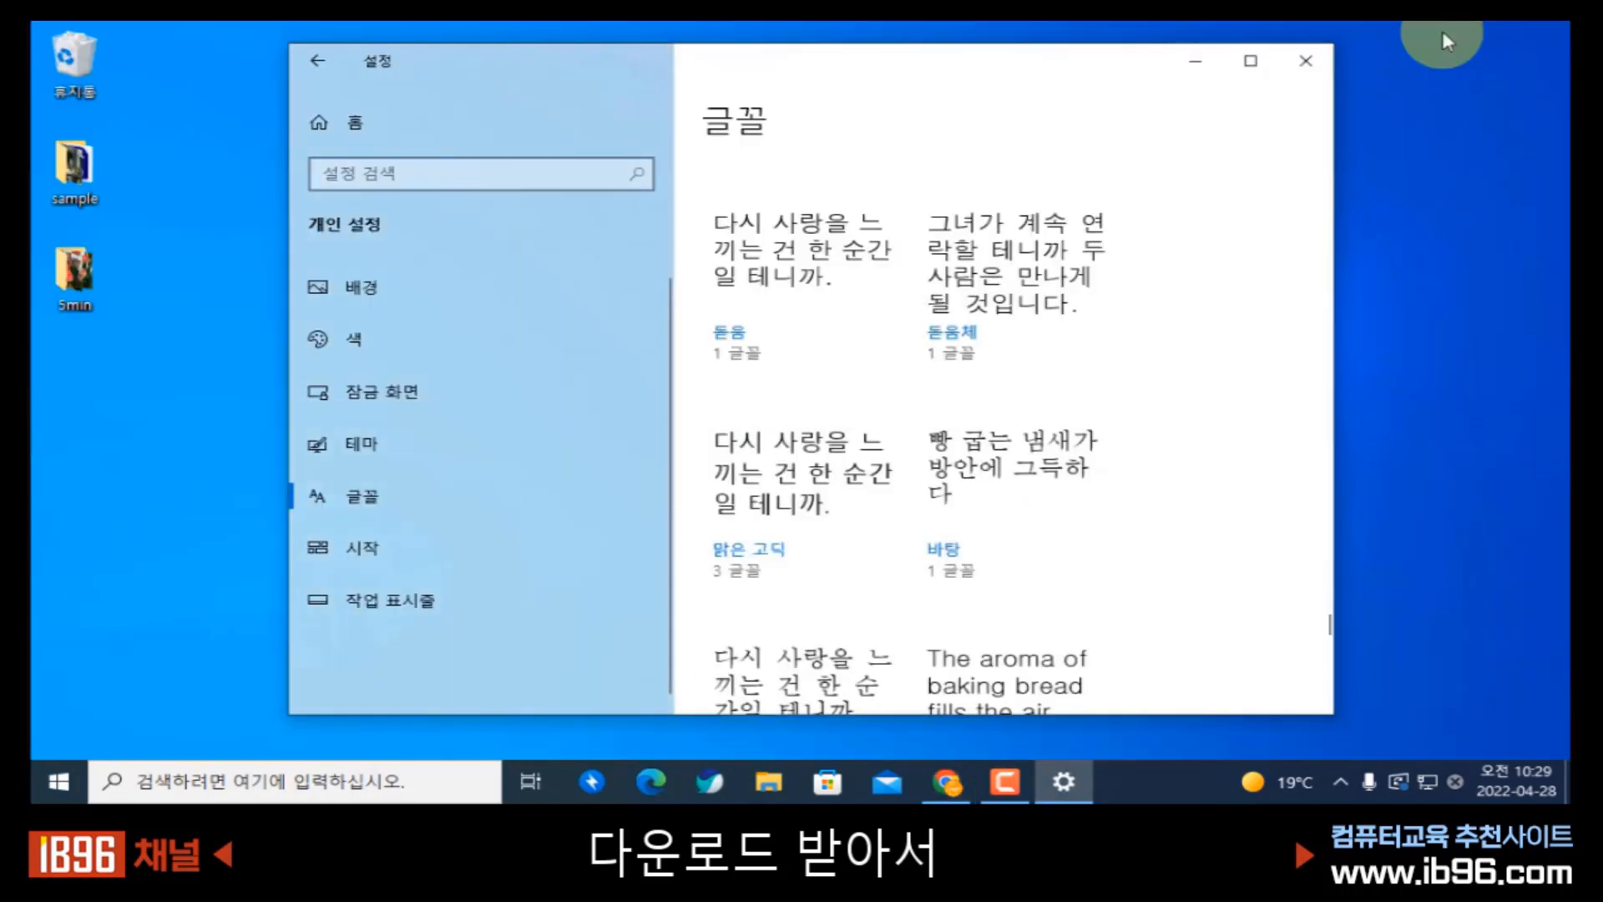
scroll(834, 267, up, 10)
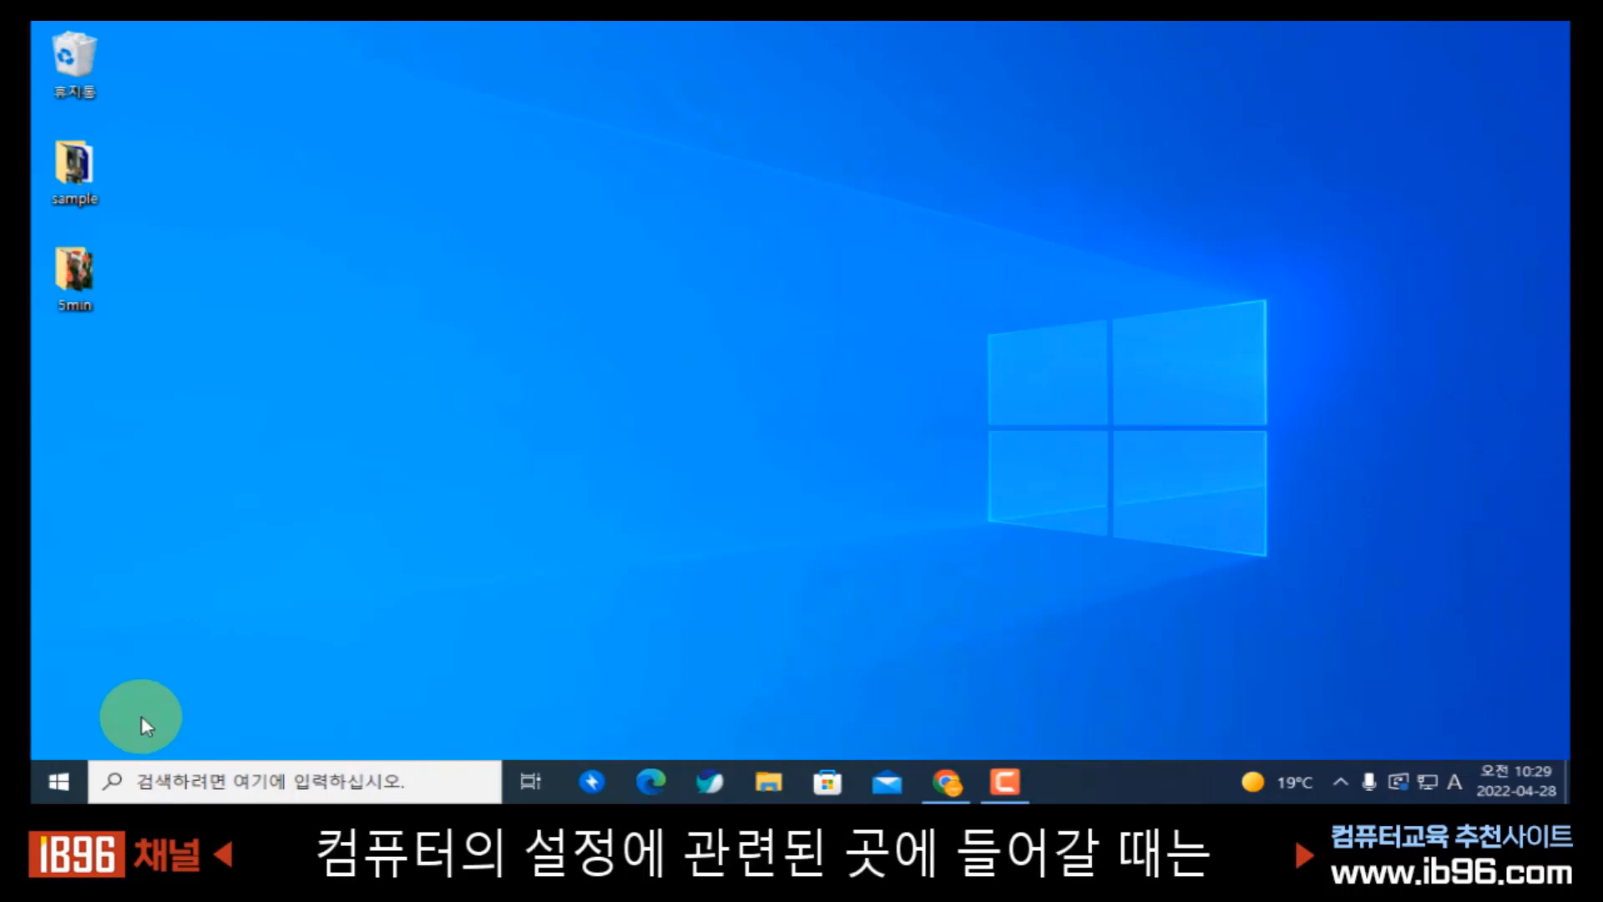
- Look through the app list of the Start menu, and close the menu
click(61, 779)
scroll(153, 689, down, 2)
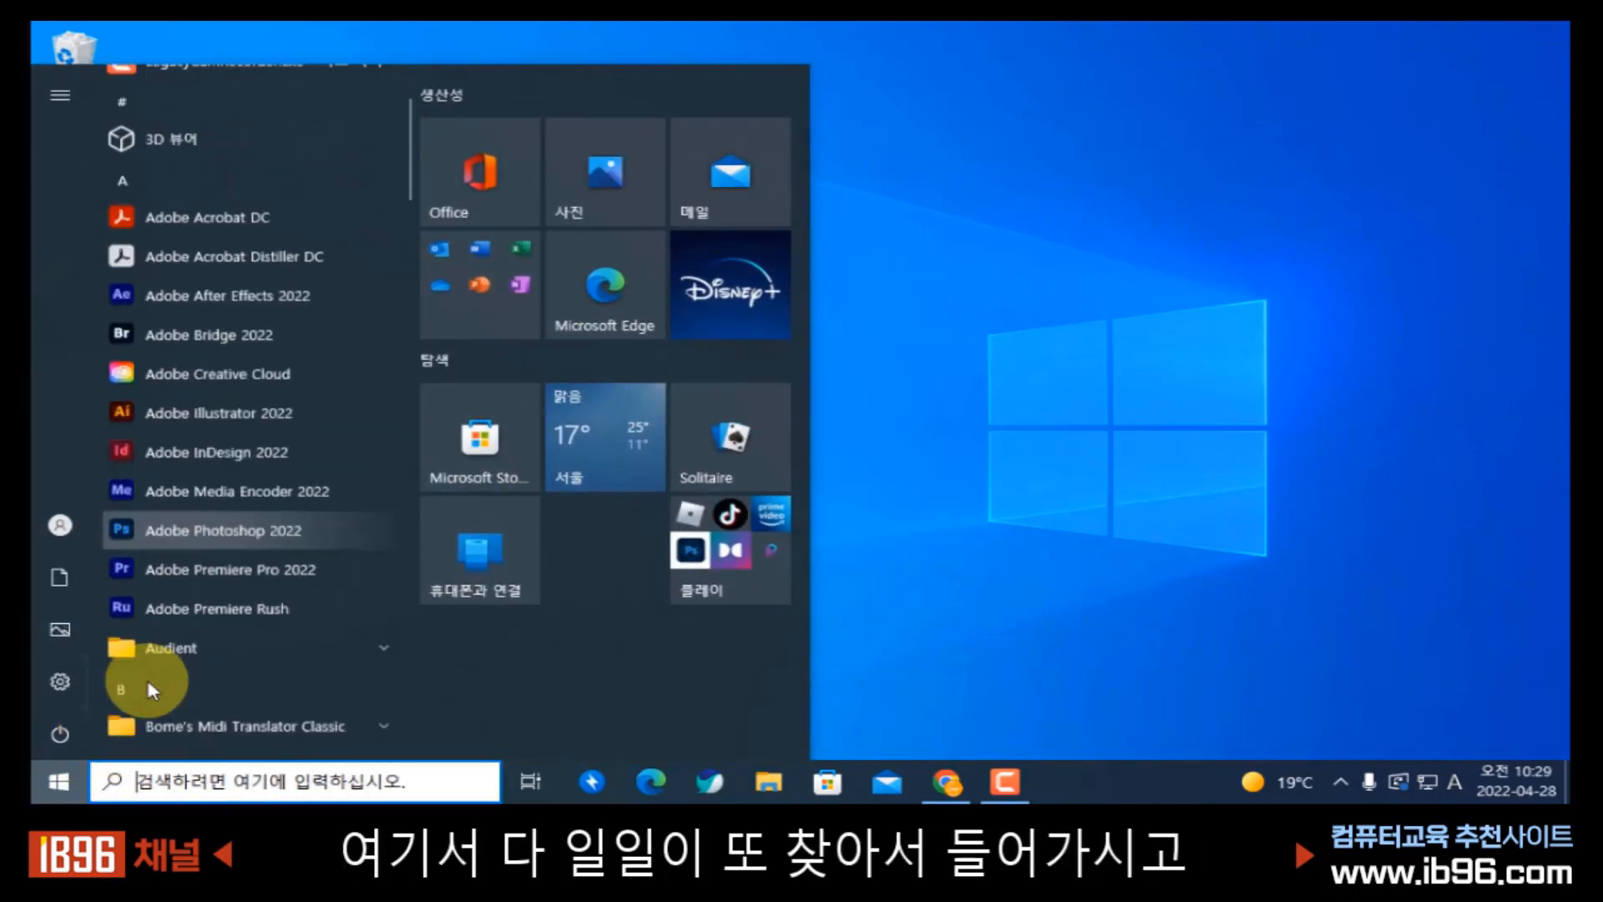
scroll(152, 689, down, 5)
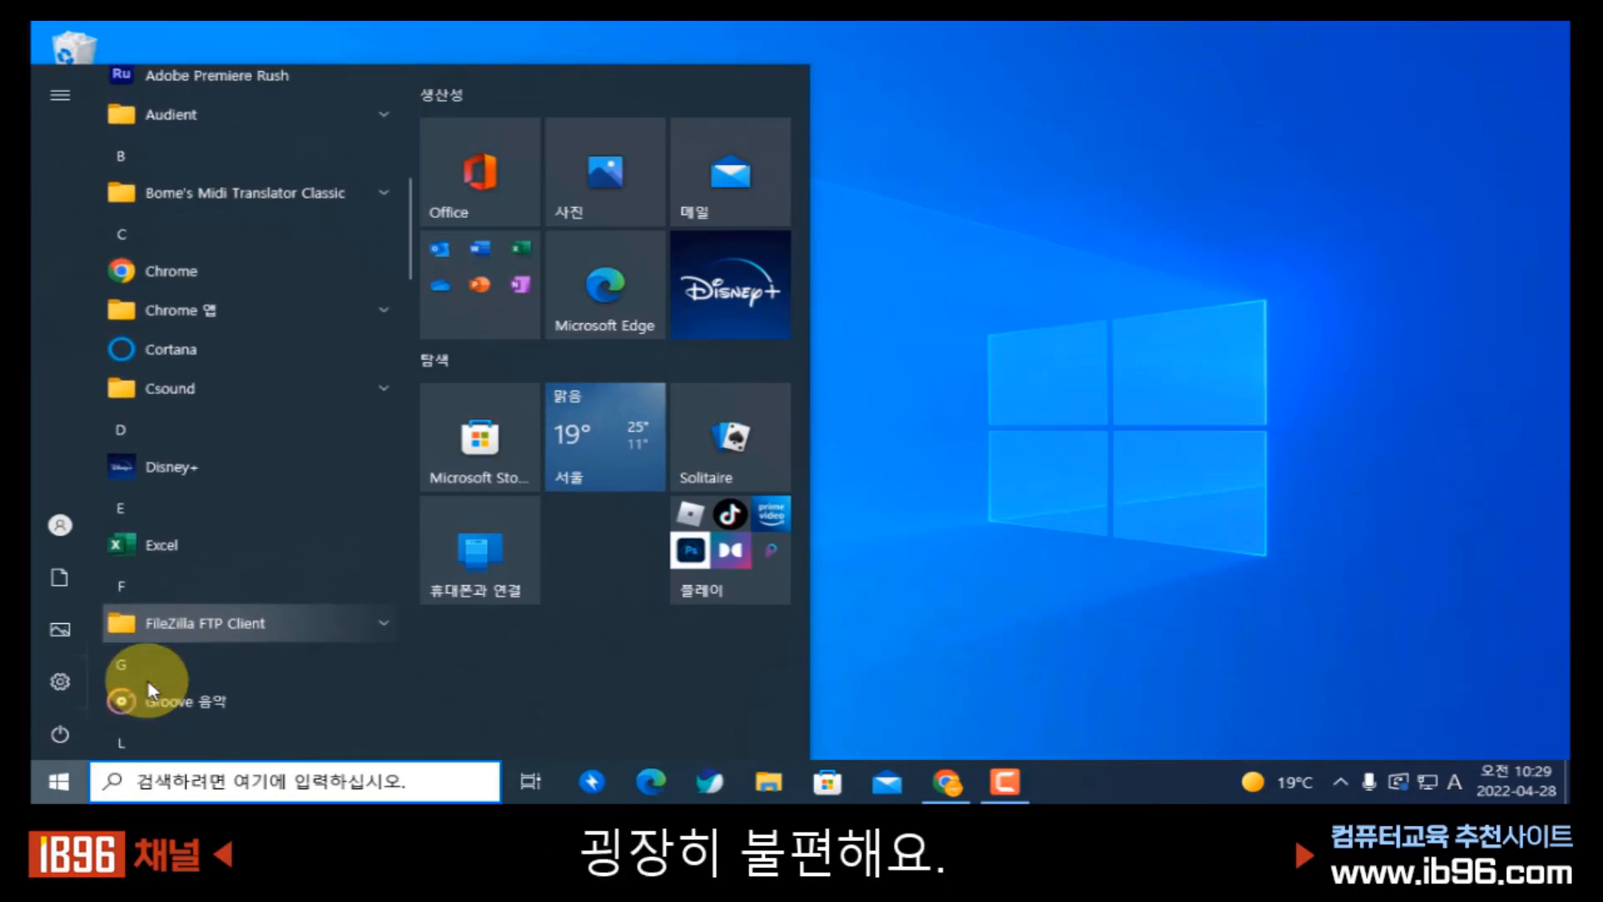
scroll(150, 689, up, 7)
click(1087, 548)
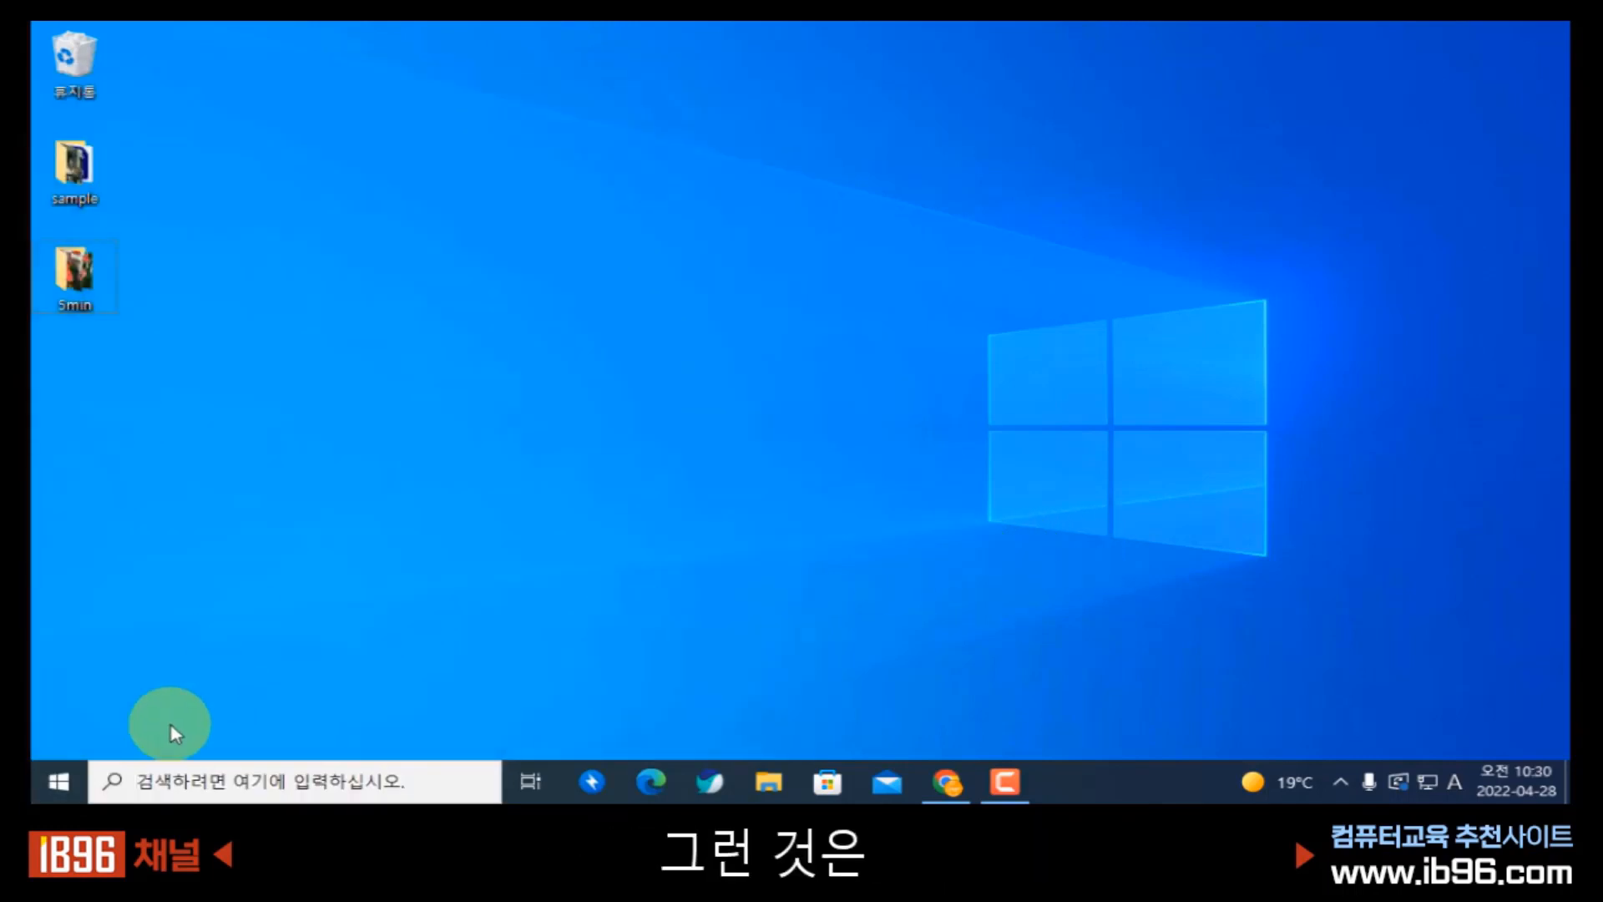
- View the Start button's shortcut menu of system tools, and close it without choosing an entry
right_click(58, 785)
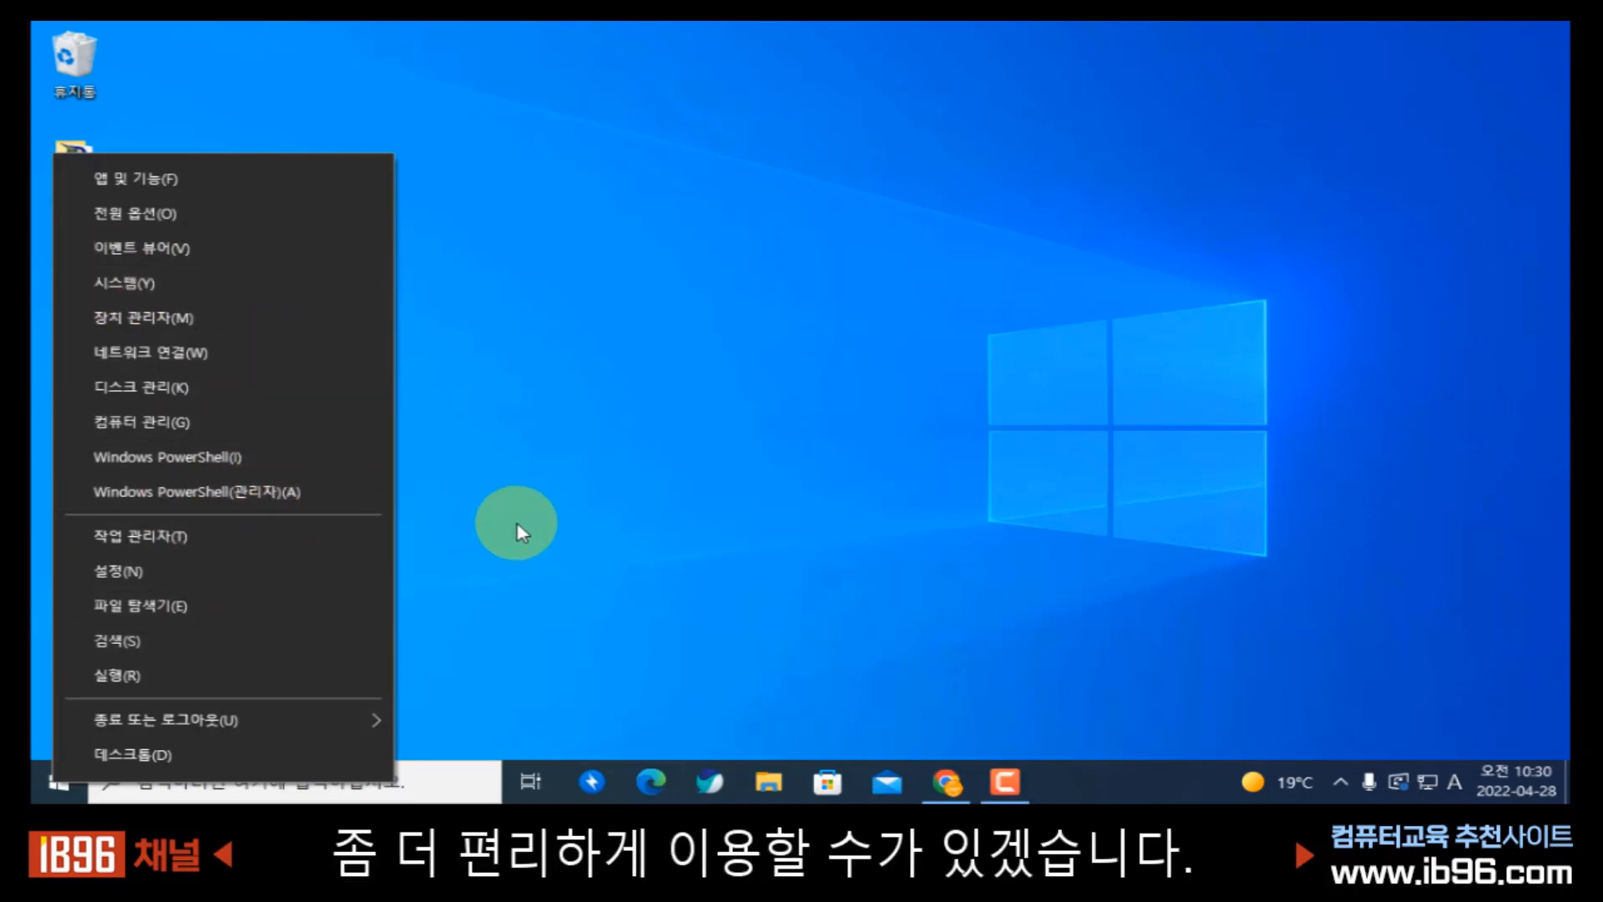
click(544, 535)
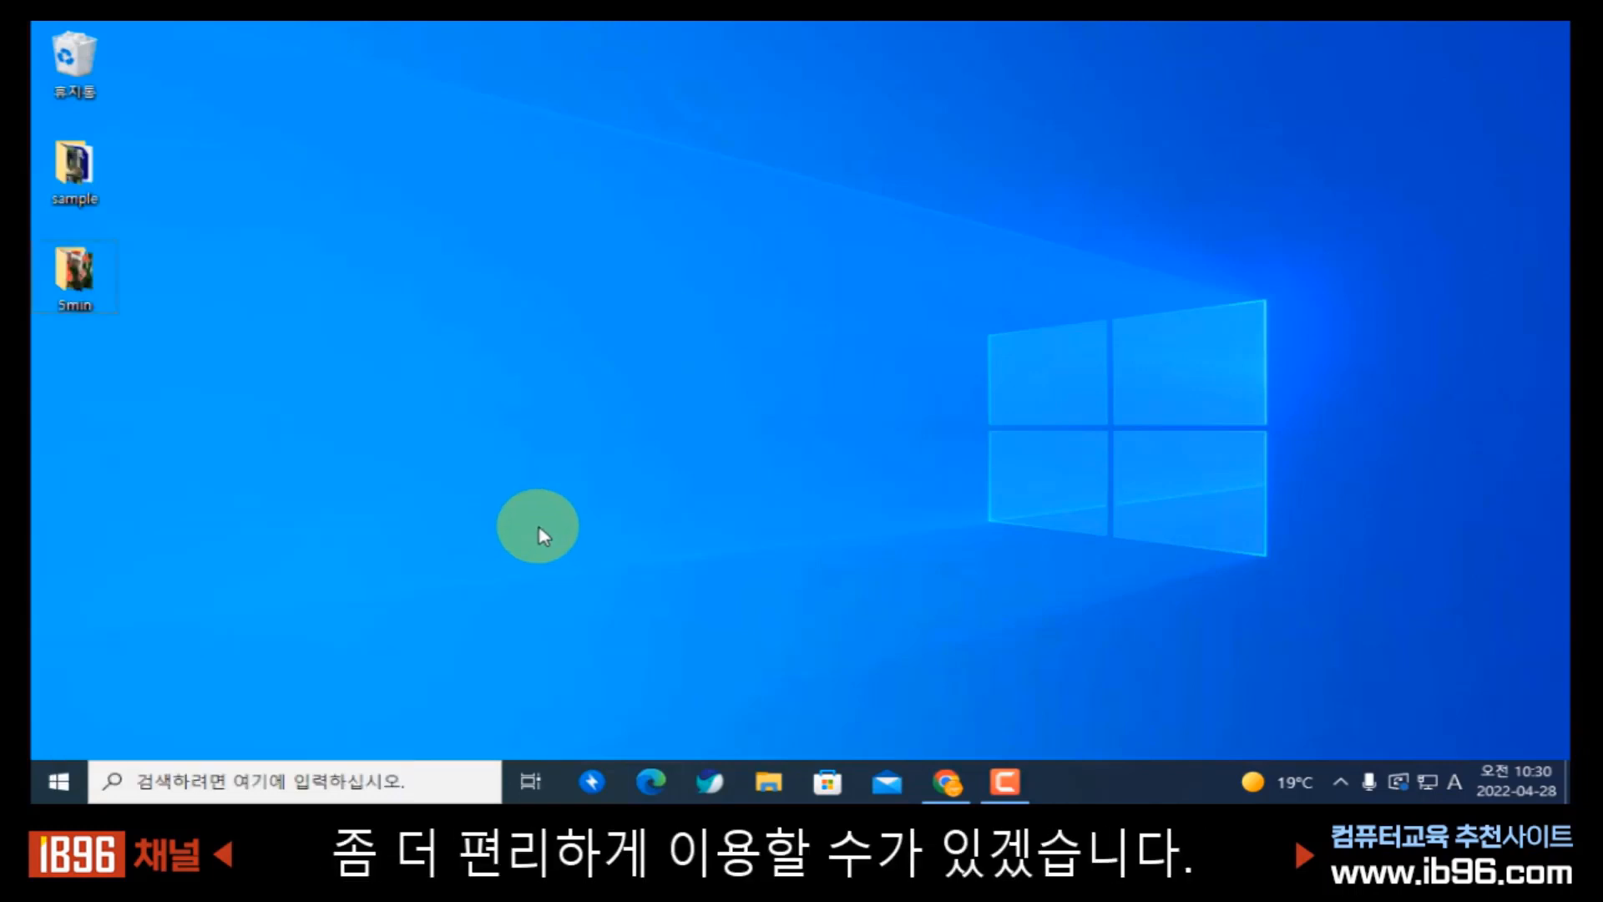